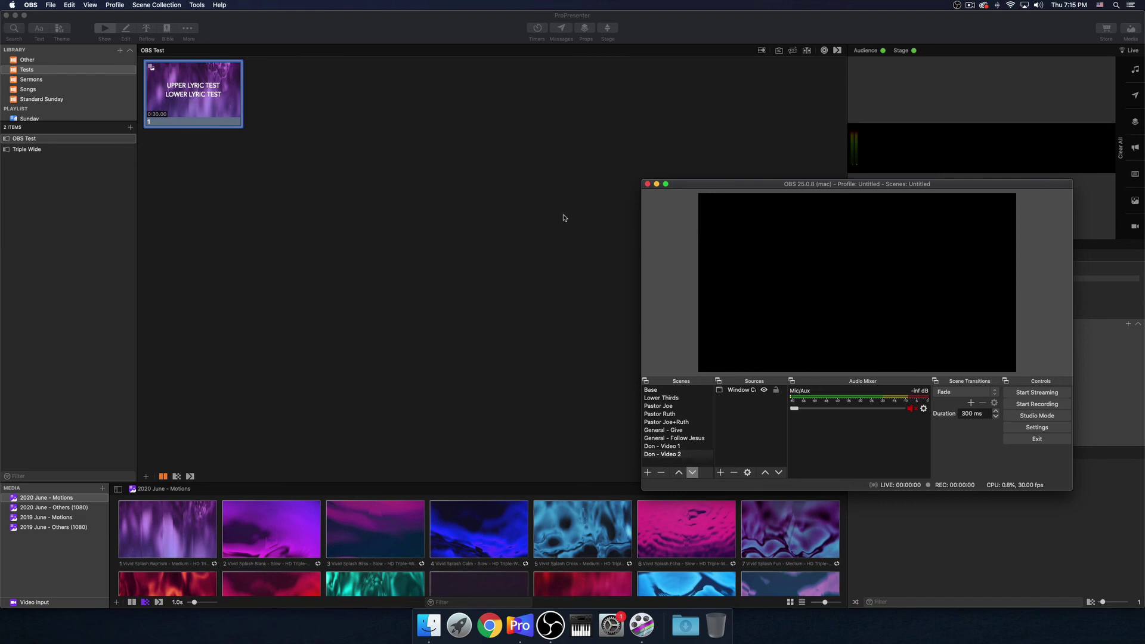
Step: Switch to ProPresenter, send the first OBS Test slide live and enlarge the live preview area
left_click(564, 218)
left_click(181, 78)
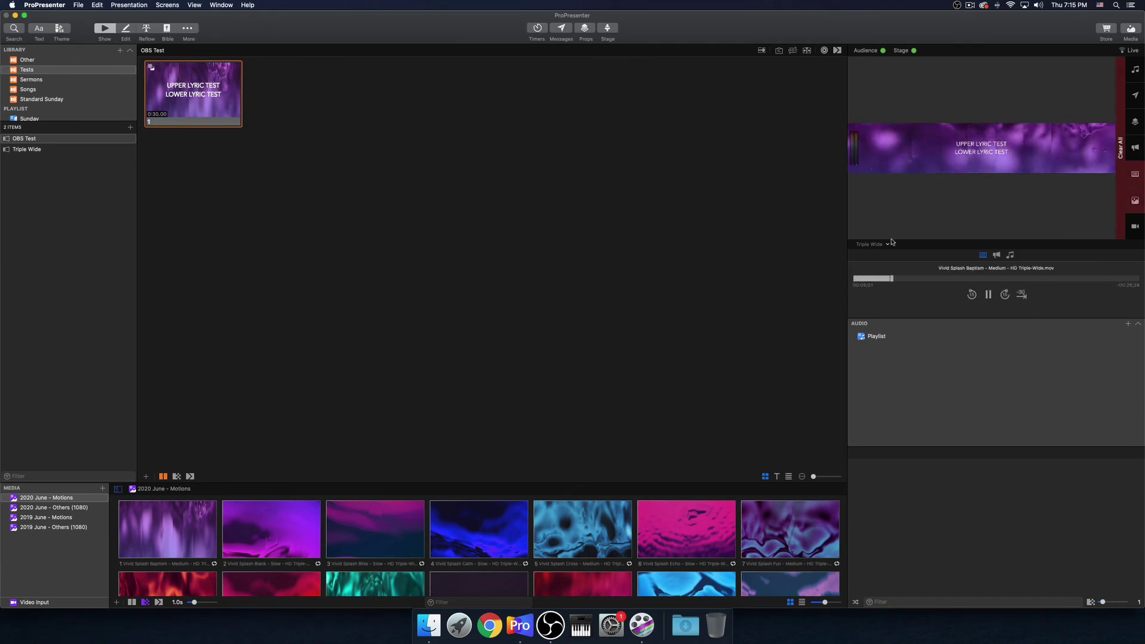
left_click_drag(847, 240, 614, 235)
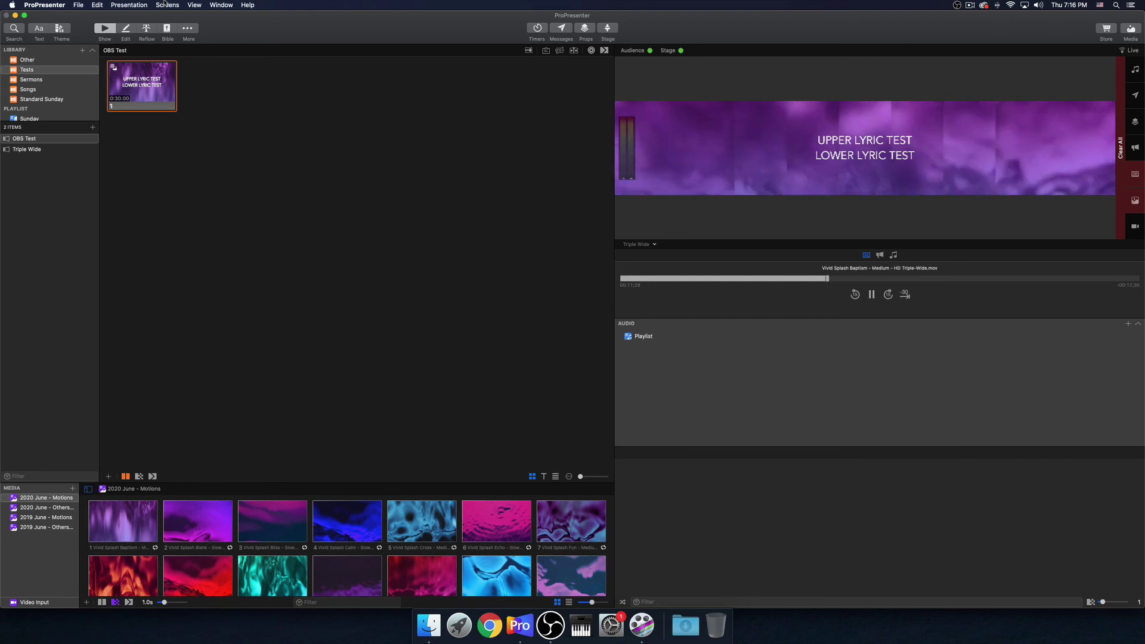
key("super+d")
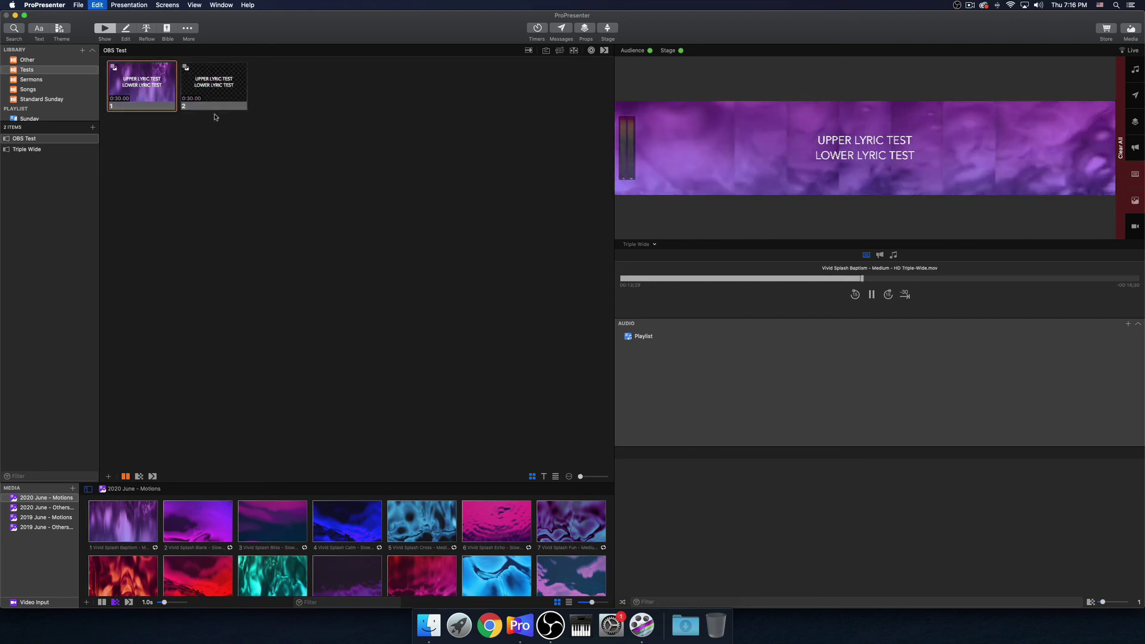
right_click(219, 91)
left_click(257, 105)
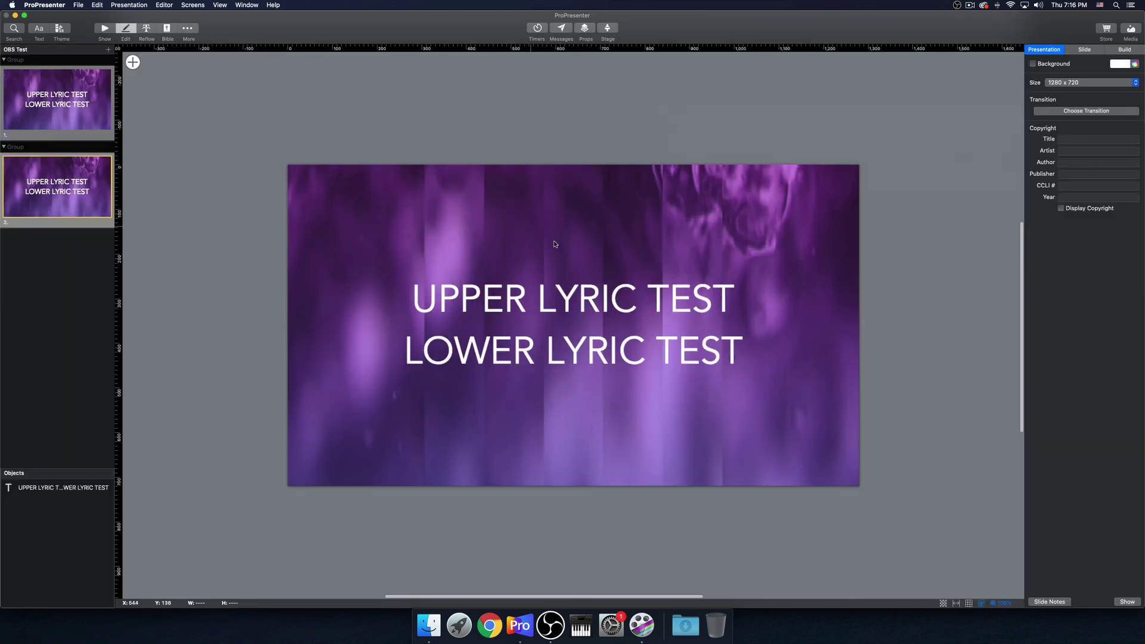
left_click_drag(731, 294, 284, 273)
type("1111111111")
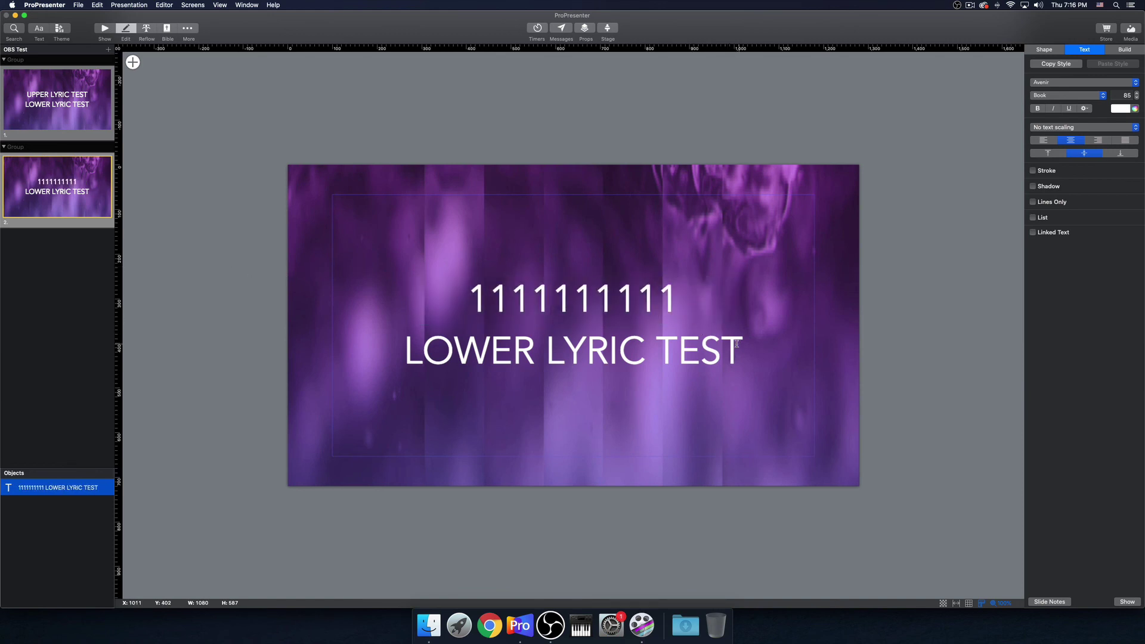
left_click_drag(737, 344, 388, 331)
type("22")
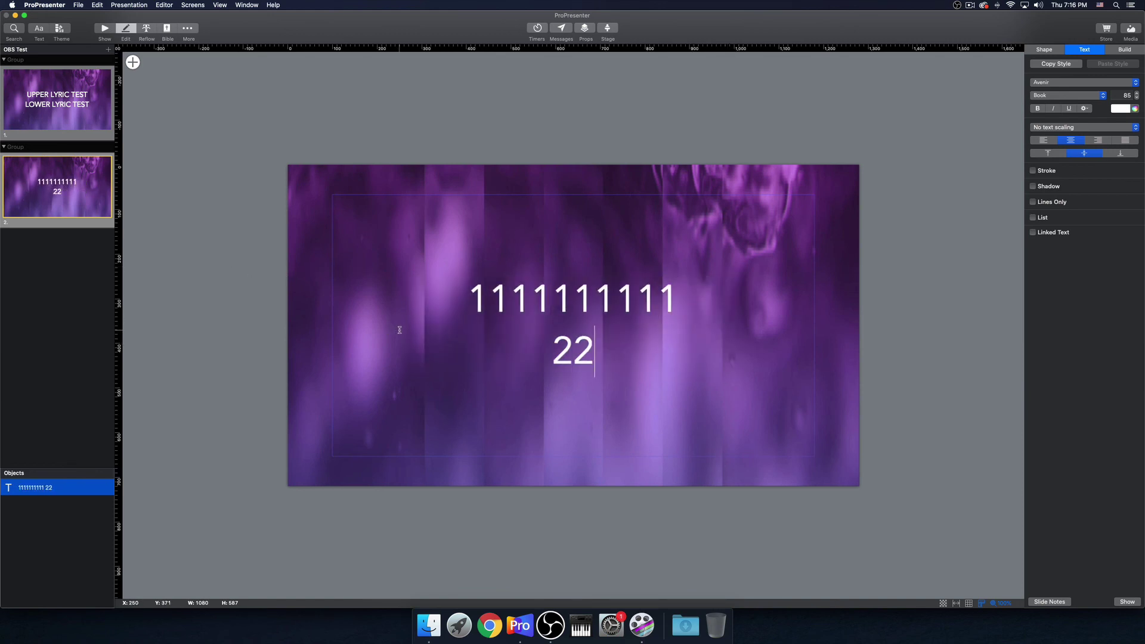
type("22222222")
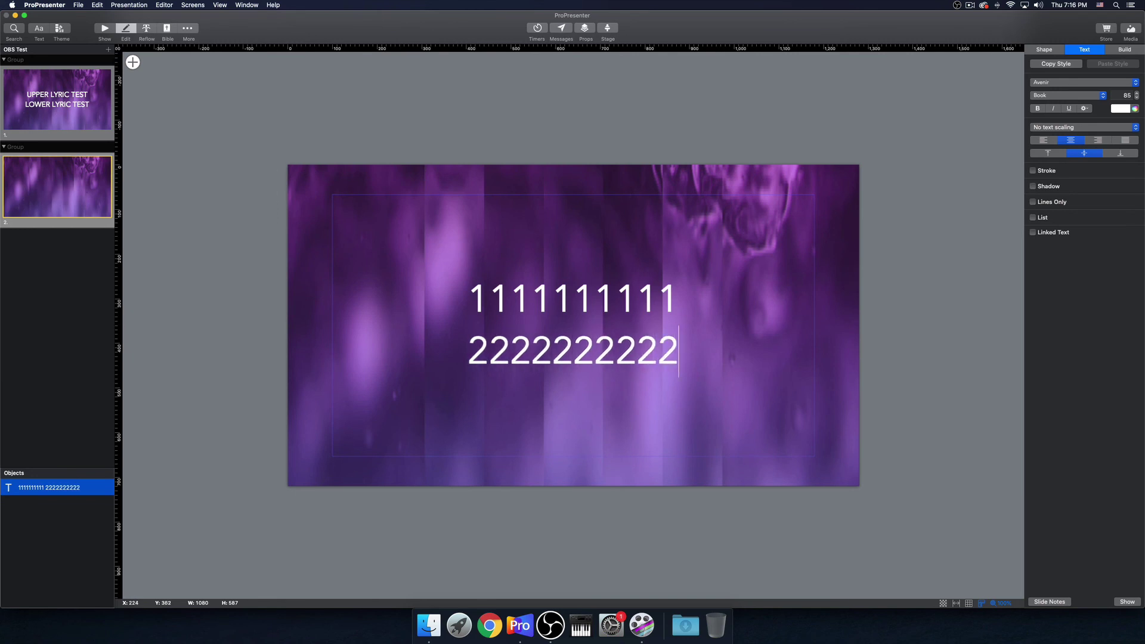
left_click(103, 30)
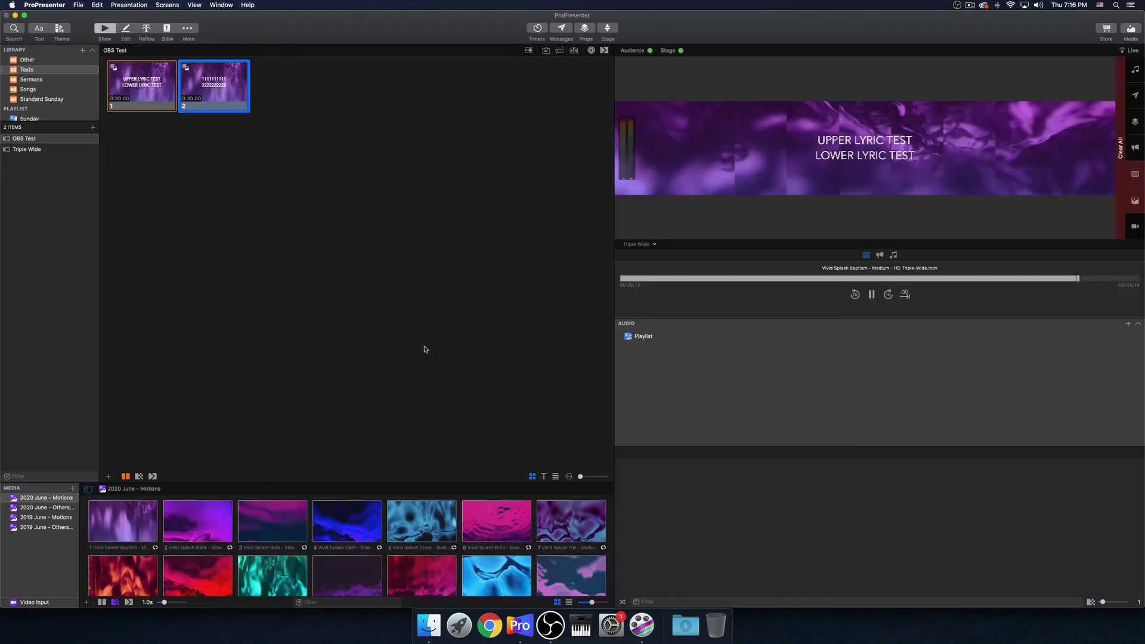
Step: Send slides 2, 1 and 2 live in turn to check the text change in the preview
left_click(210, 91)
left_click(158, 91)
left_click(233, 94)
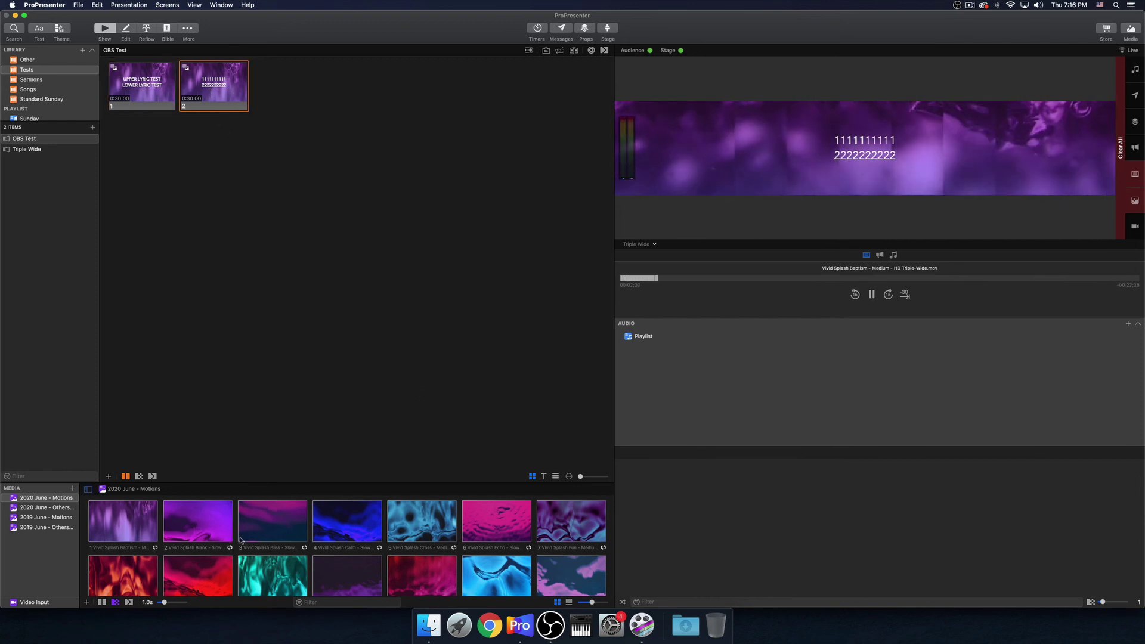
Step: Apply the Vivid Splash Calm motion as slide 2's background and set the slide's label to None
left_click_drag(363, 533, 213, 89)
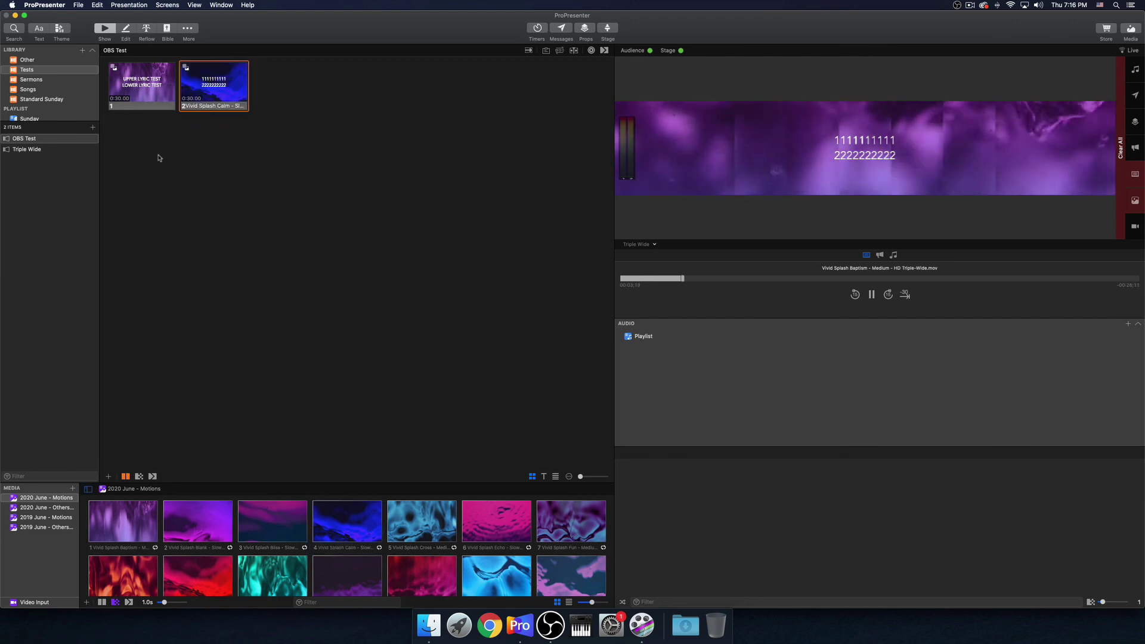
right_click(189, 94)
left_click(63, 68)
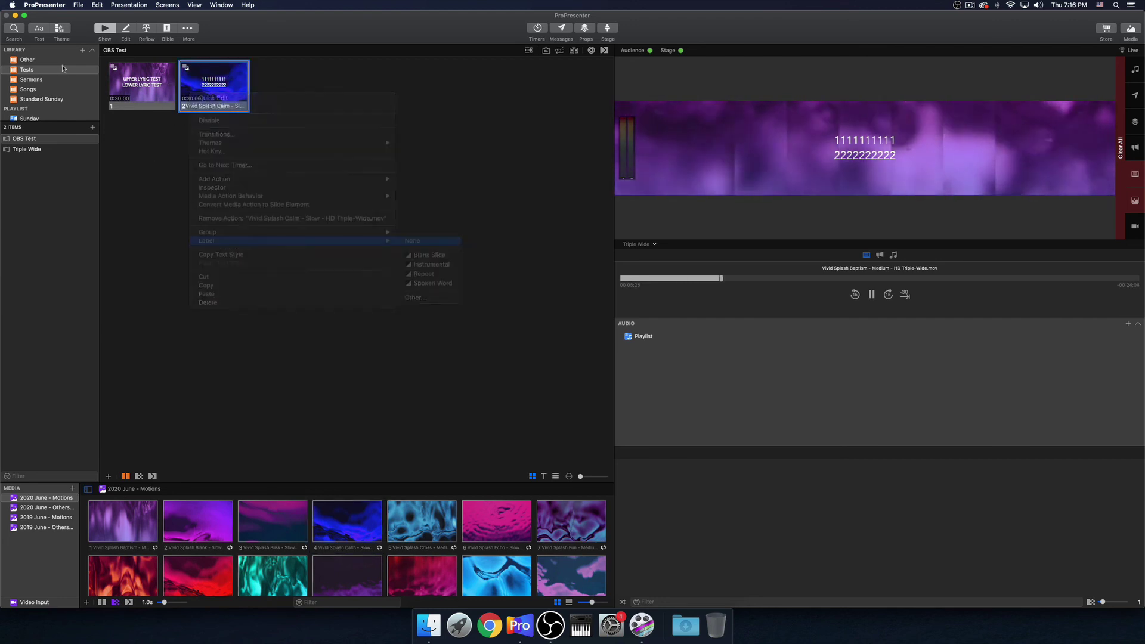
Step: Alternate the live output between slides 1 and 2 to compare their text and motion backgrounds
left_click(127, 79)
key("Right")
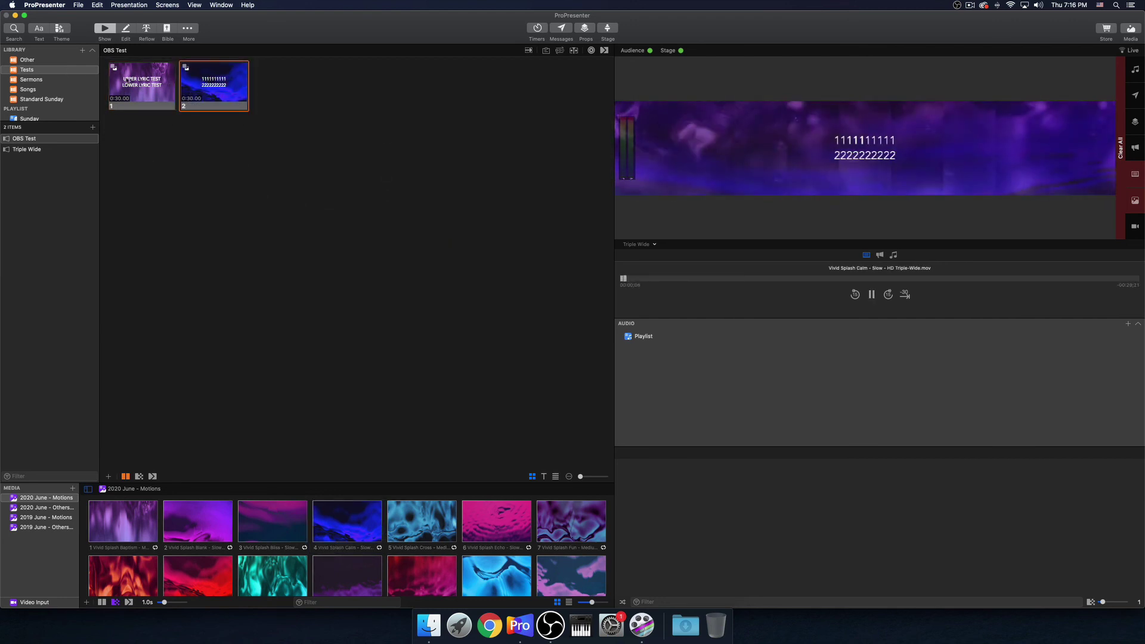
left_click(127, 79)
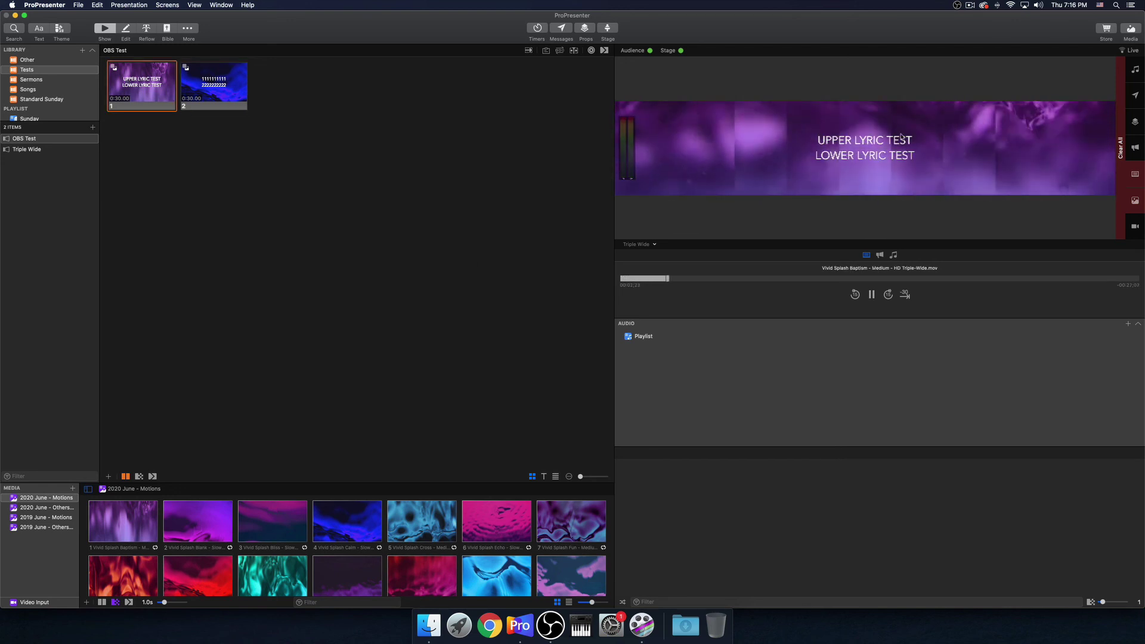
key("Right")
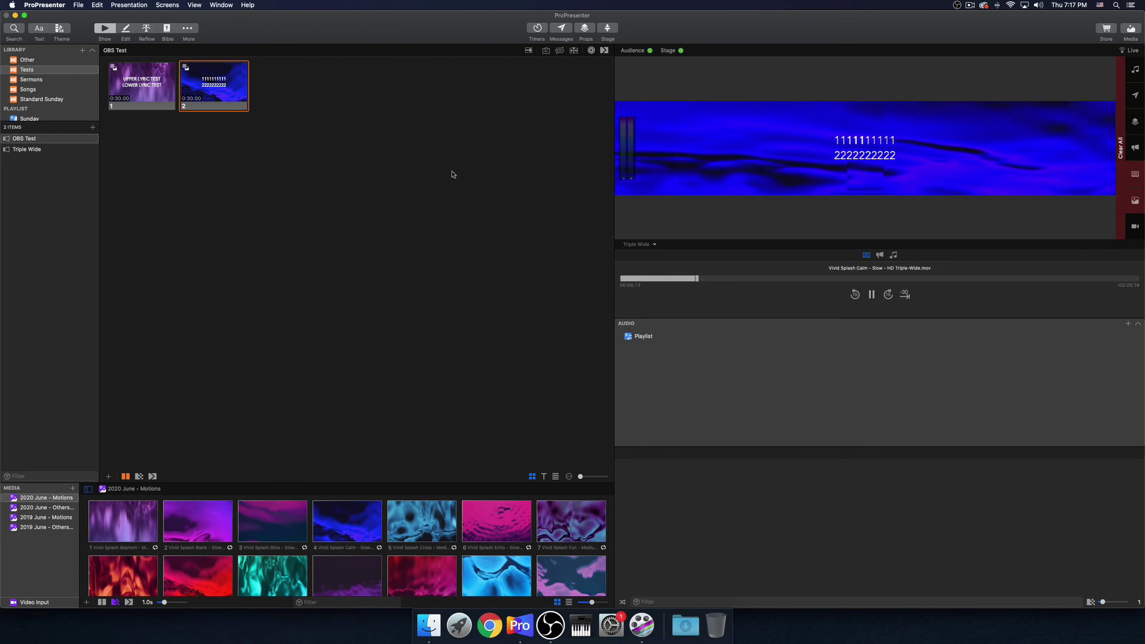
Step: Add an audience screen with a new 1280 x 720 Syphon output in the screen configuration
left_click(176, 5)
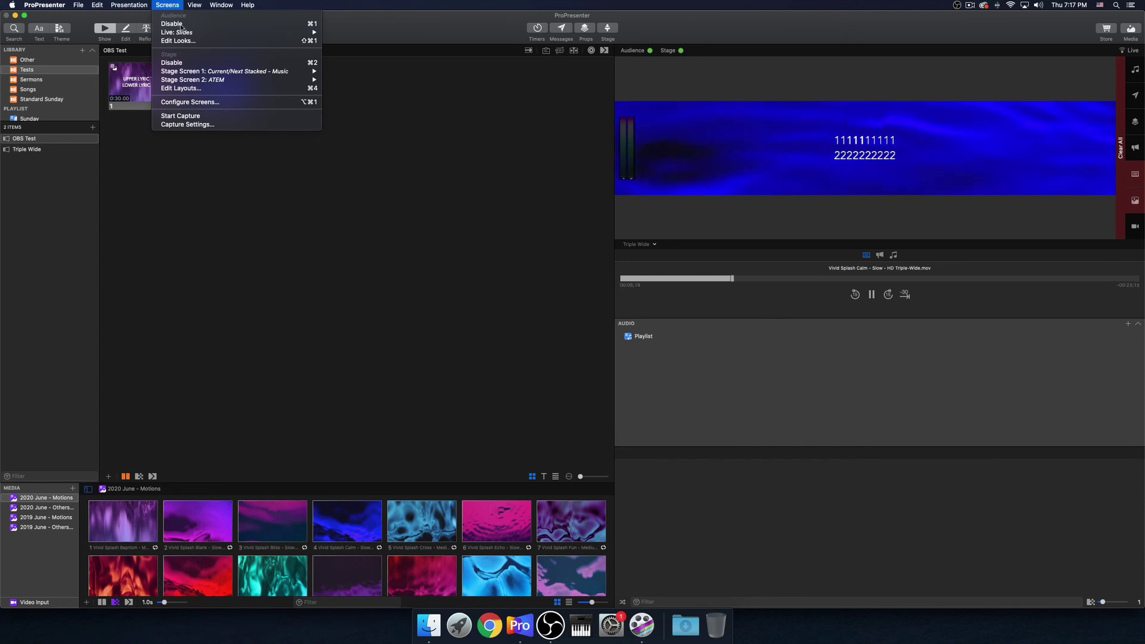
left_click(205, 102)
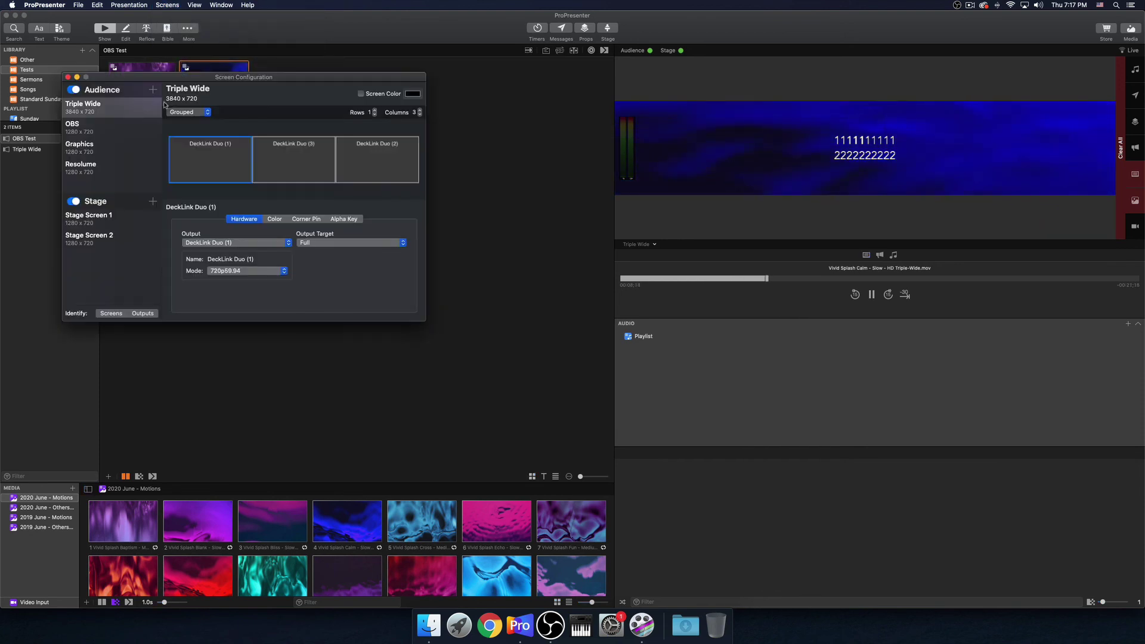
left_click(153, 89)
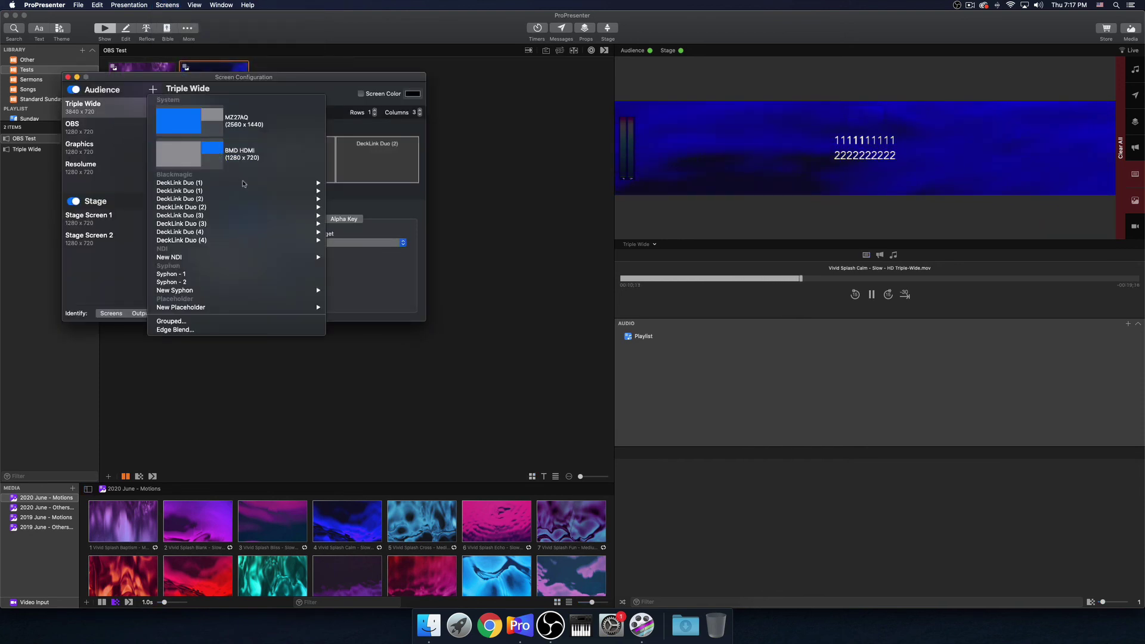
mouse_move(309, 291)
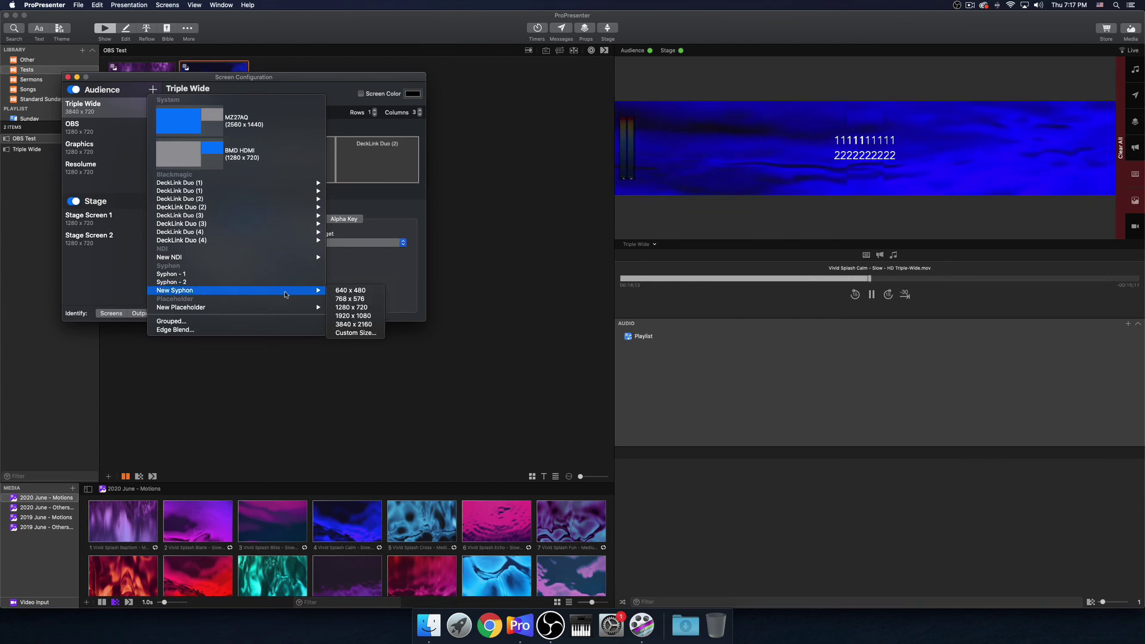
left_click(154, 90)
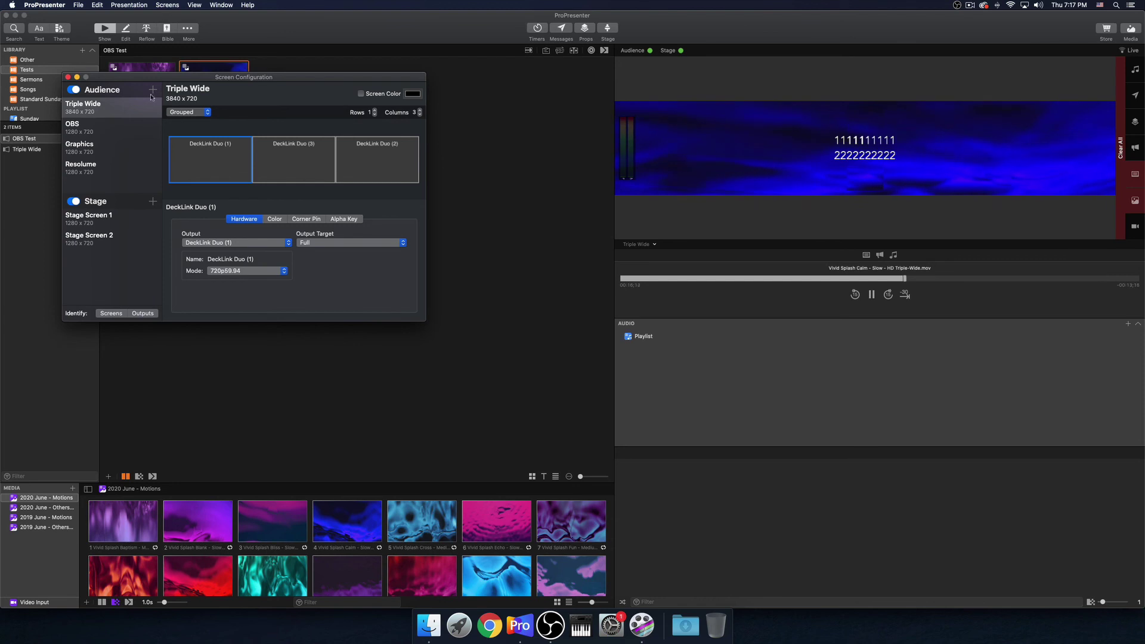
left_click(153, 90)
left_click(153, 89)
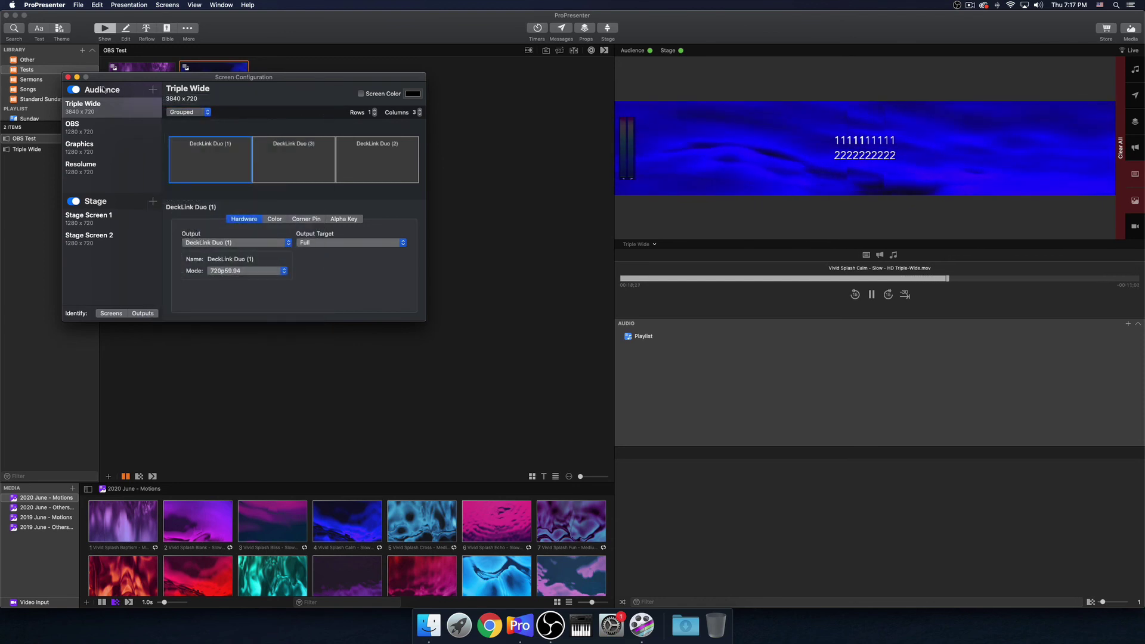
left_click(153, 90)
mouse_move(179, 290)
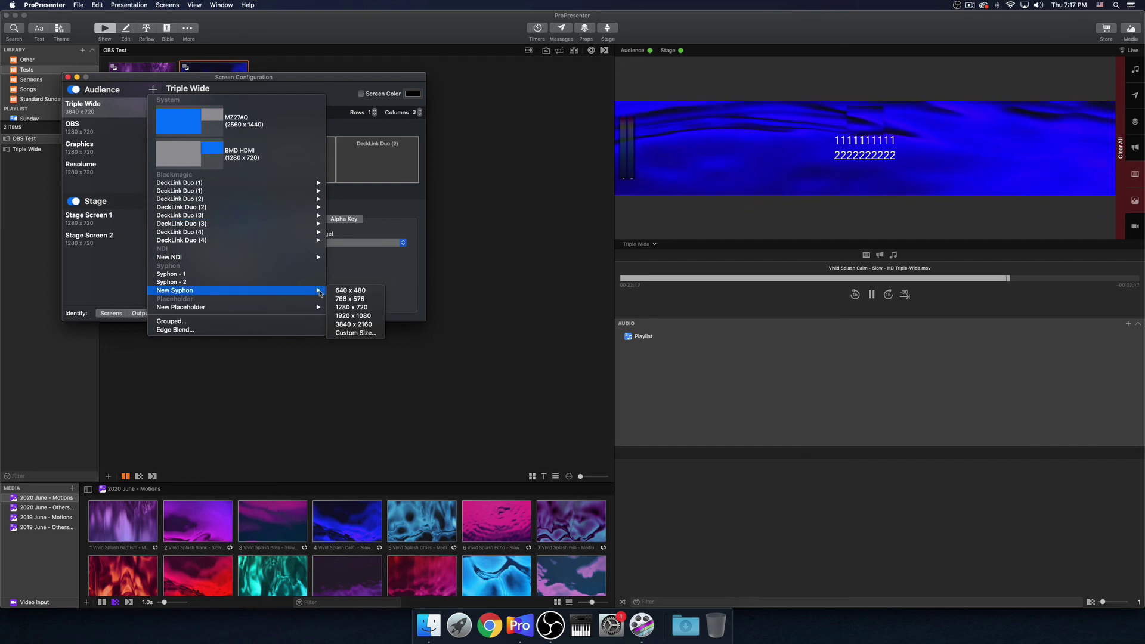
left_click(360, 307)
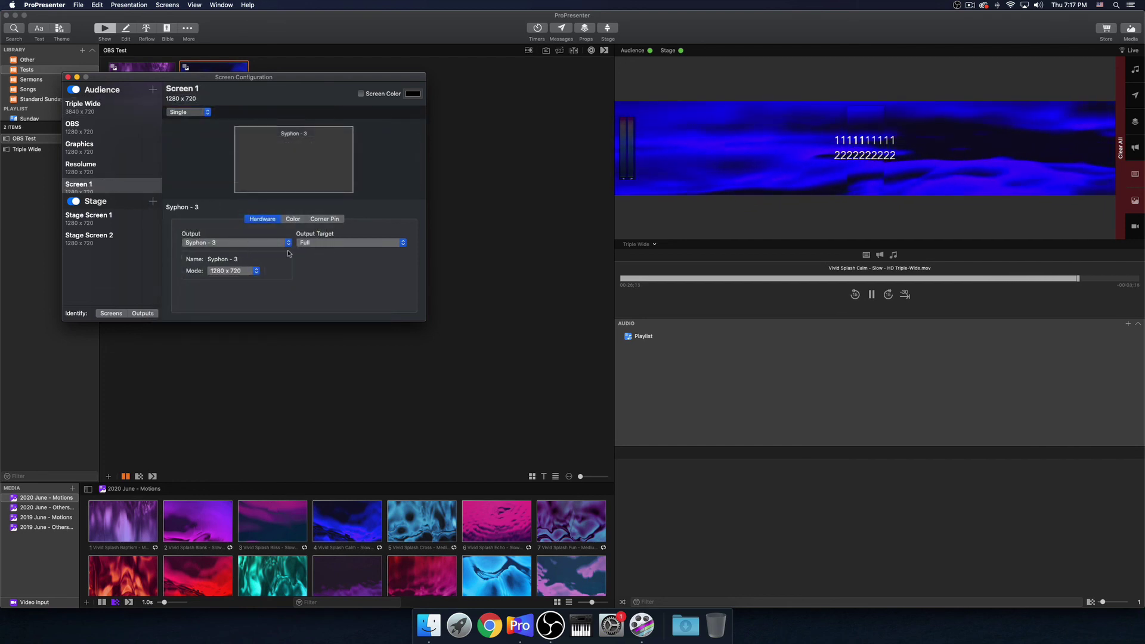
Step: Rename the new Syphon audience screen to YouTube Videos
scroll(99, 171, "down", 1)
left_click(107, 181)
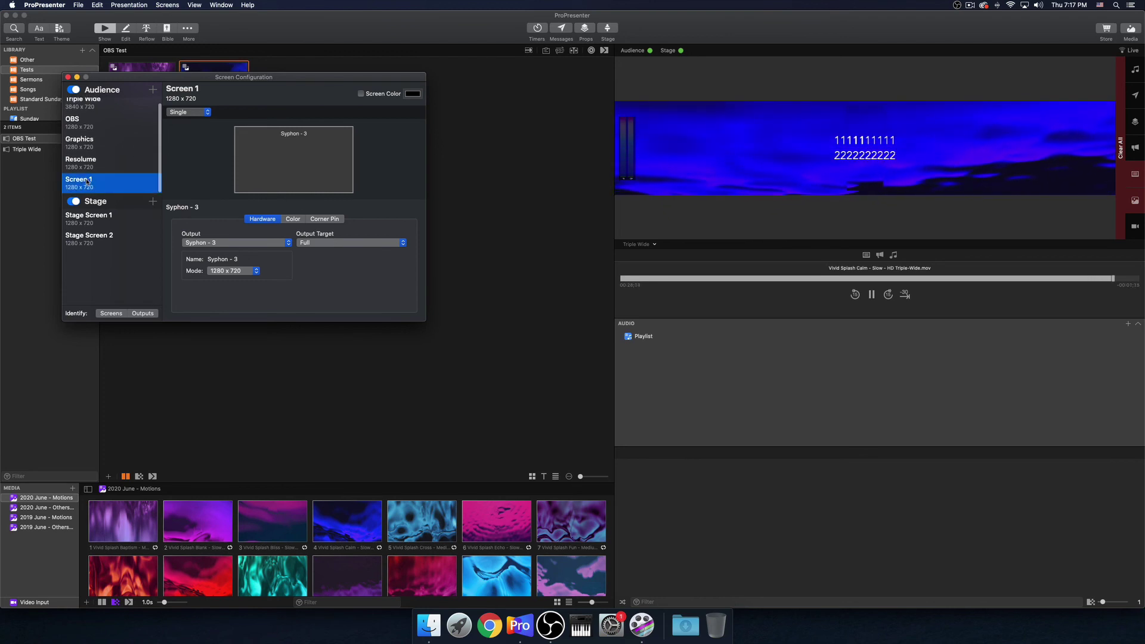
left_click(114, 186)
type("Y")
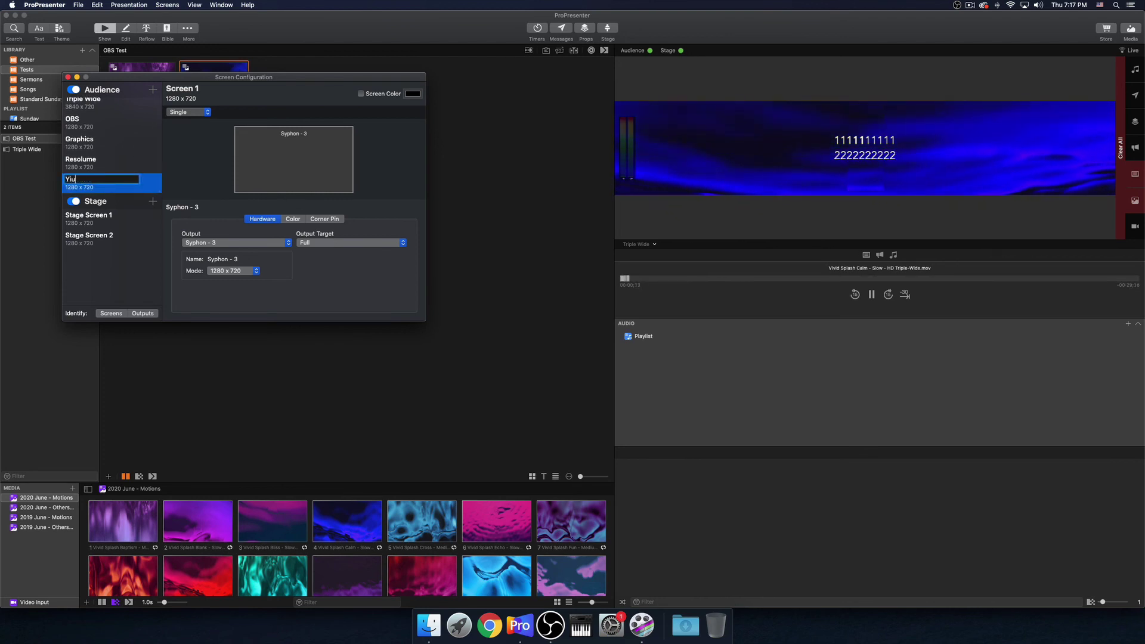
type("ouTub")
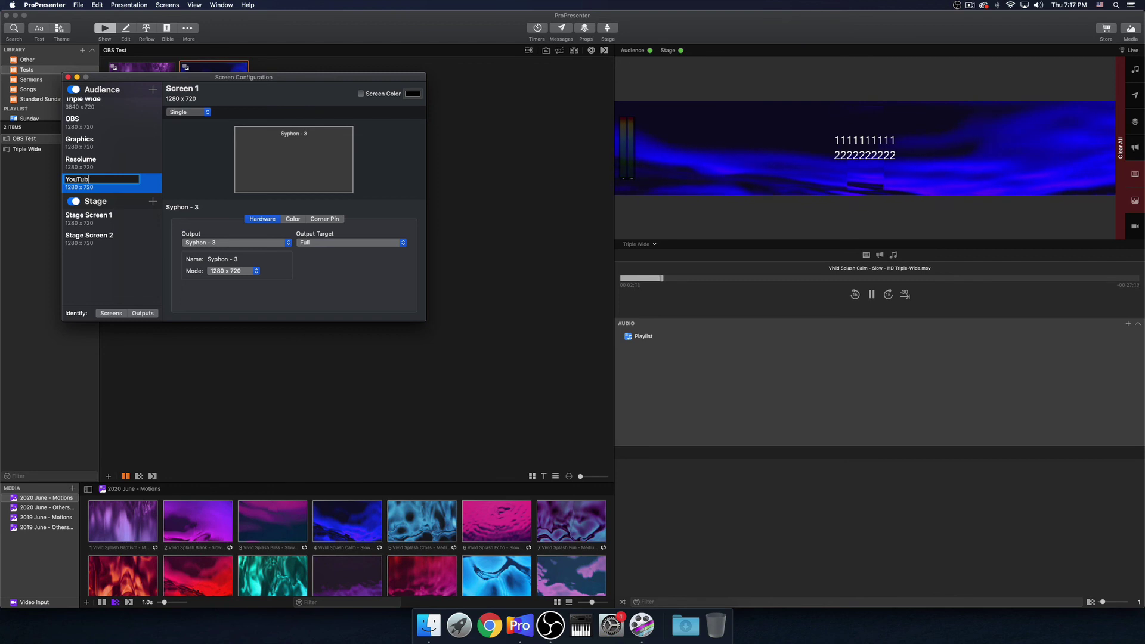
type("e Videos")
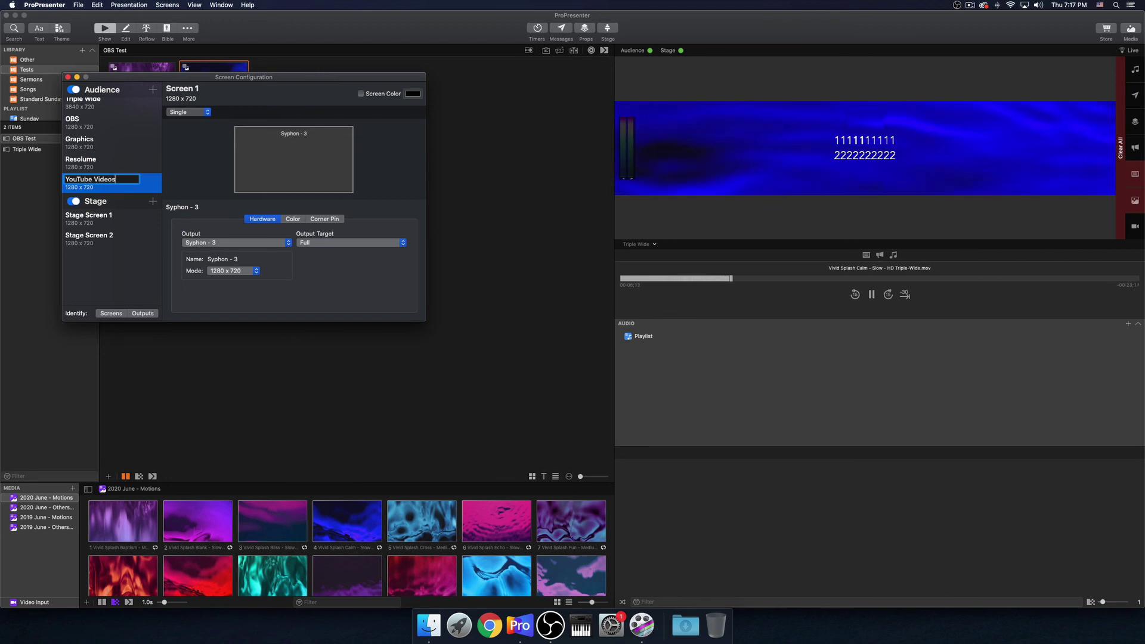
key("Return")
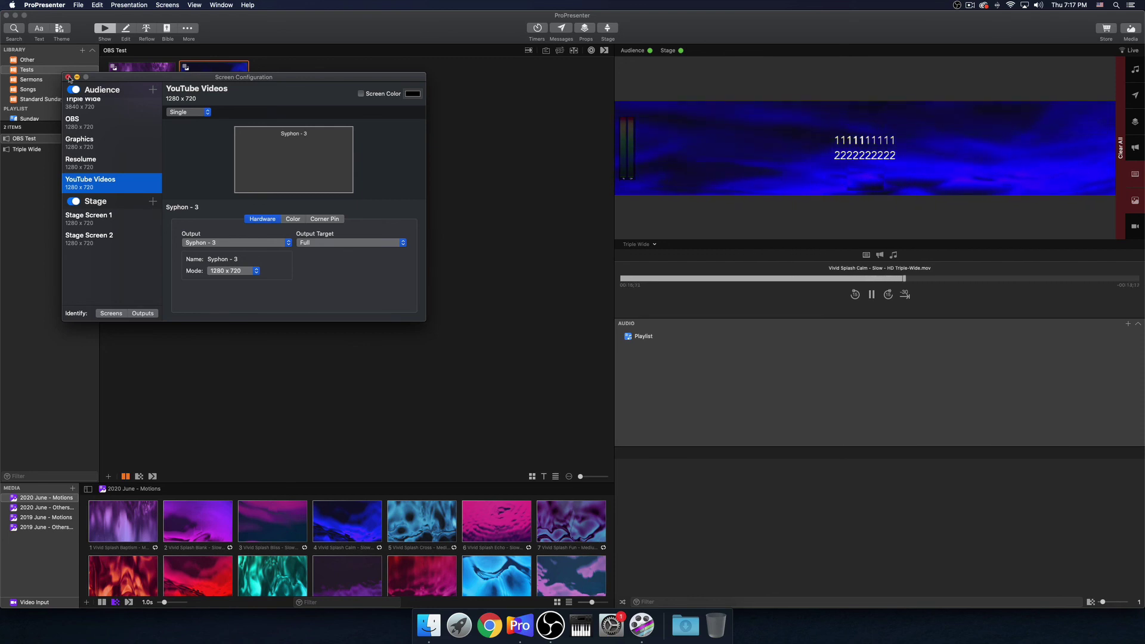
Step: Close the screen configuration and switch the live preview to the YouTube Videos screen
left_click(68, 77)
left_click(653, 245)
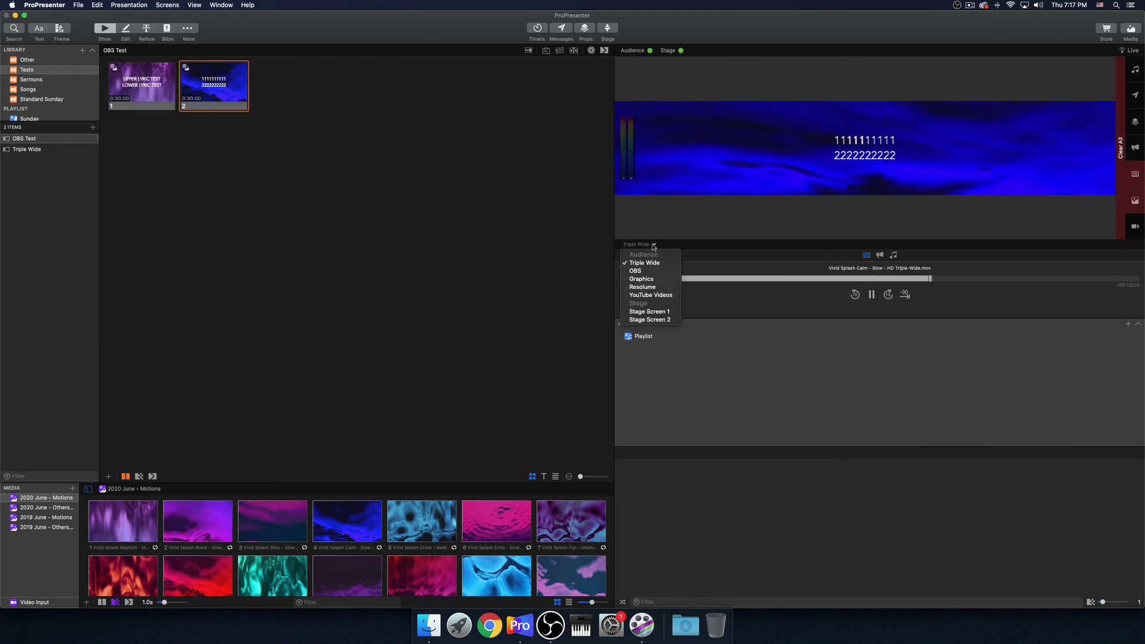
left_click(664, 297)
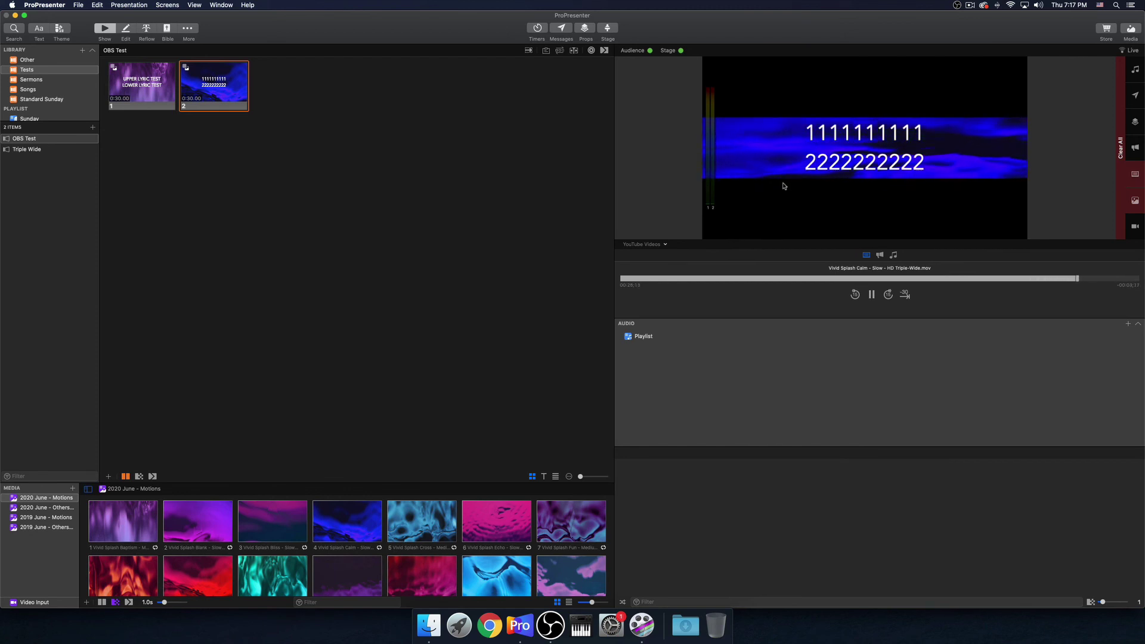
Step: Open the audience Looks editor and add a new look preset
left_click(177, 6)
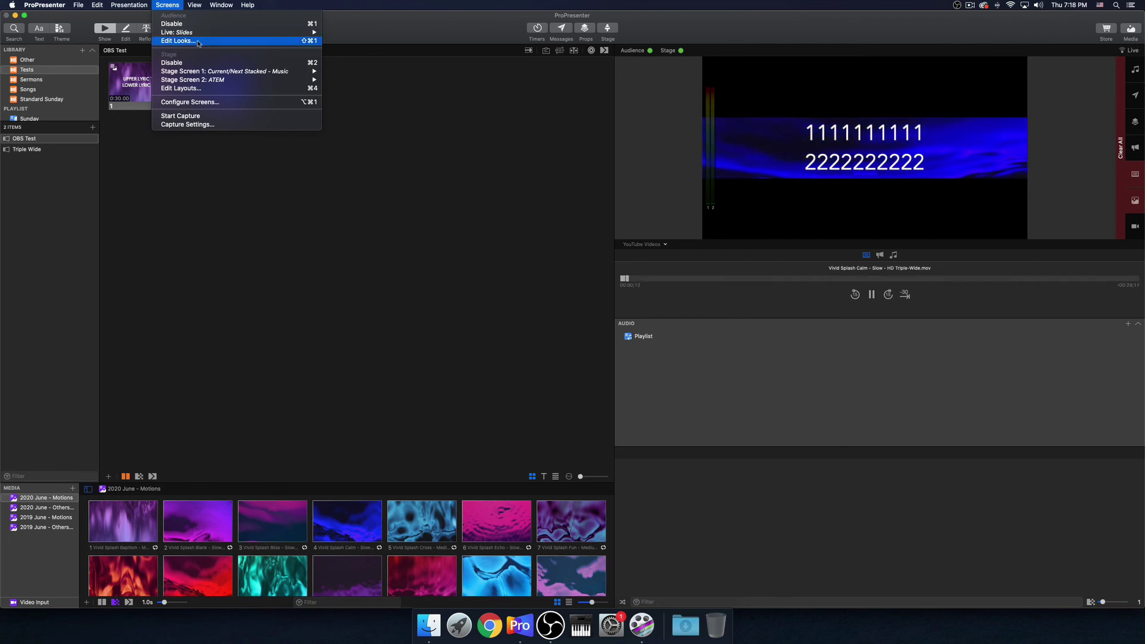
left_click(178, 41)
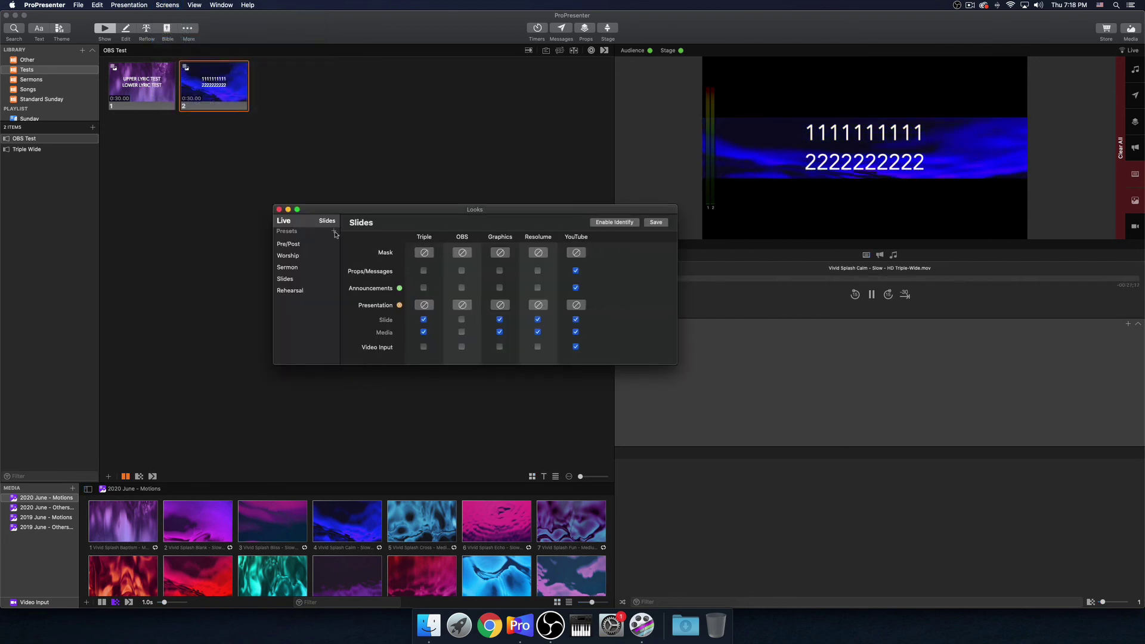
left_click(333, 231)
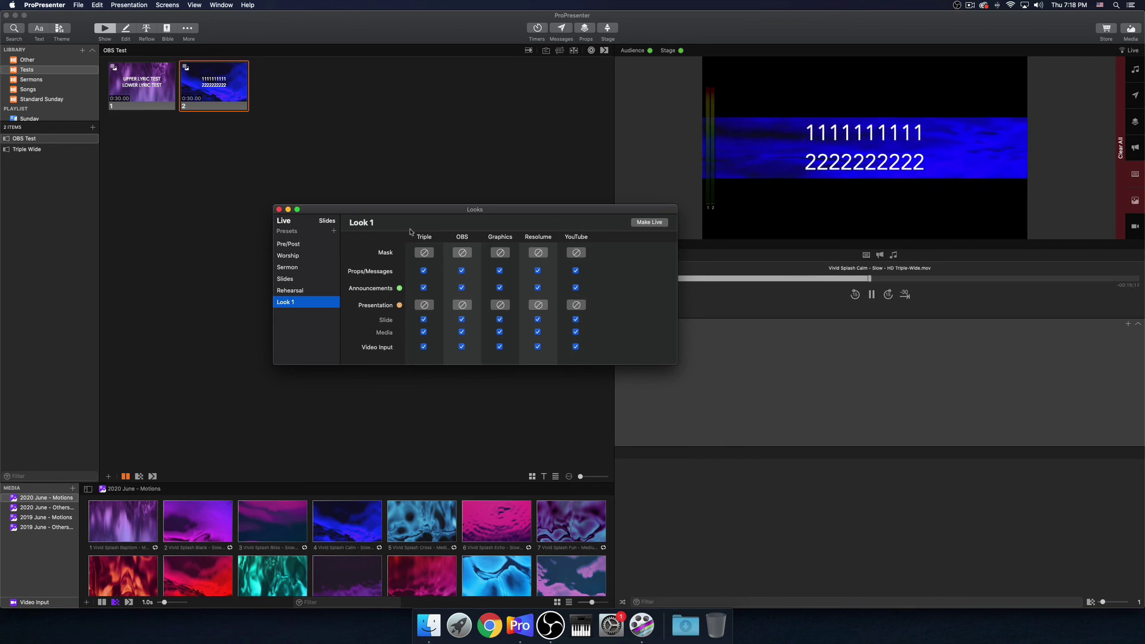
left_click(463, 239)
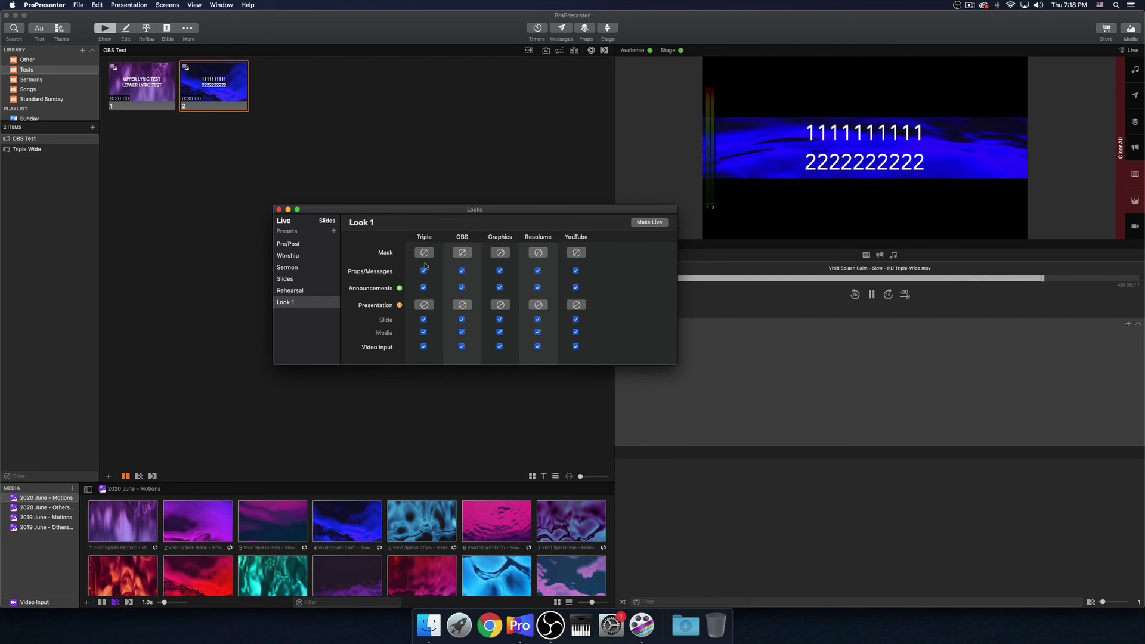
Step: Turn off Video Input, Announcements and Props/Messages for the Triple Wide screen in the new look
left_click(423, 347)
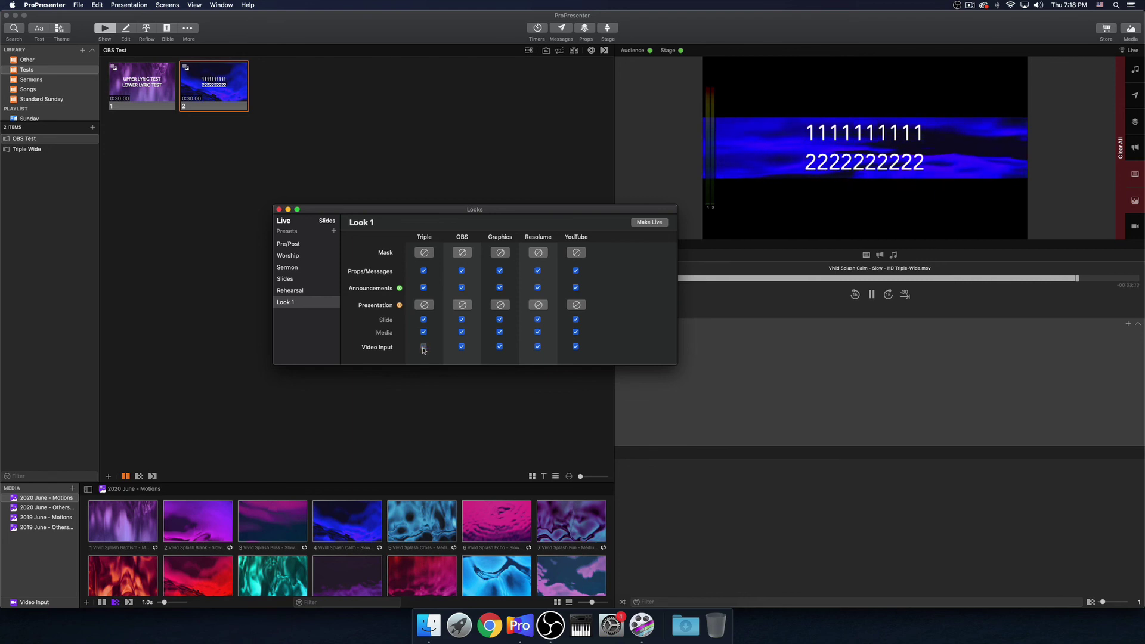
left_click(423, 288)
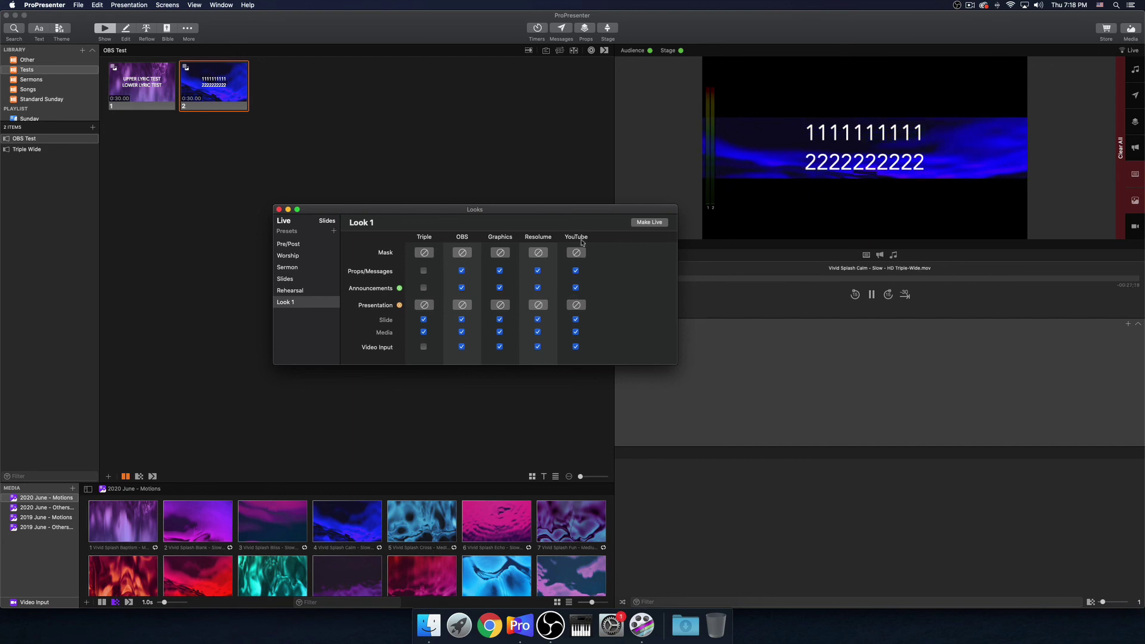
Step: Turn off Props/Messages, Announcements and Video Input for the YouTube screen in the Look 1 preset
left_click_drag(595, 210, 524, 204)
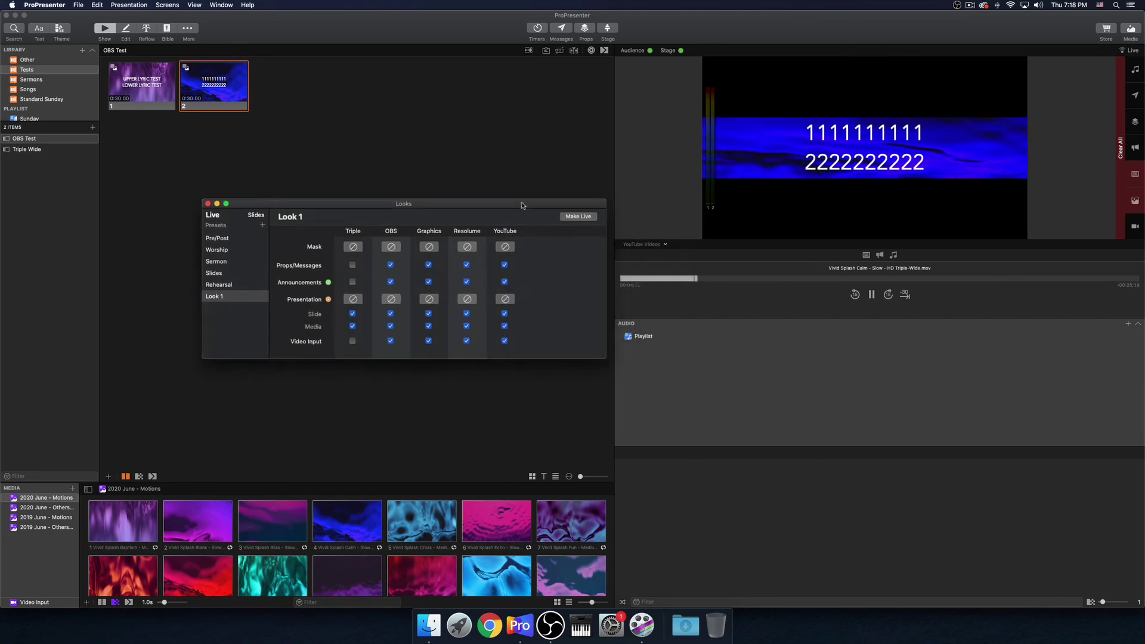
left_click(504, 264)
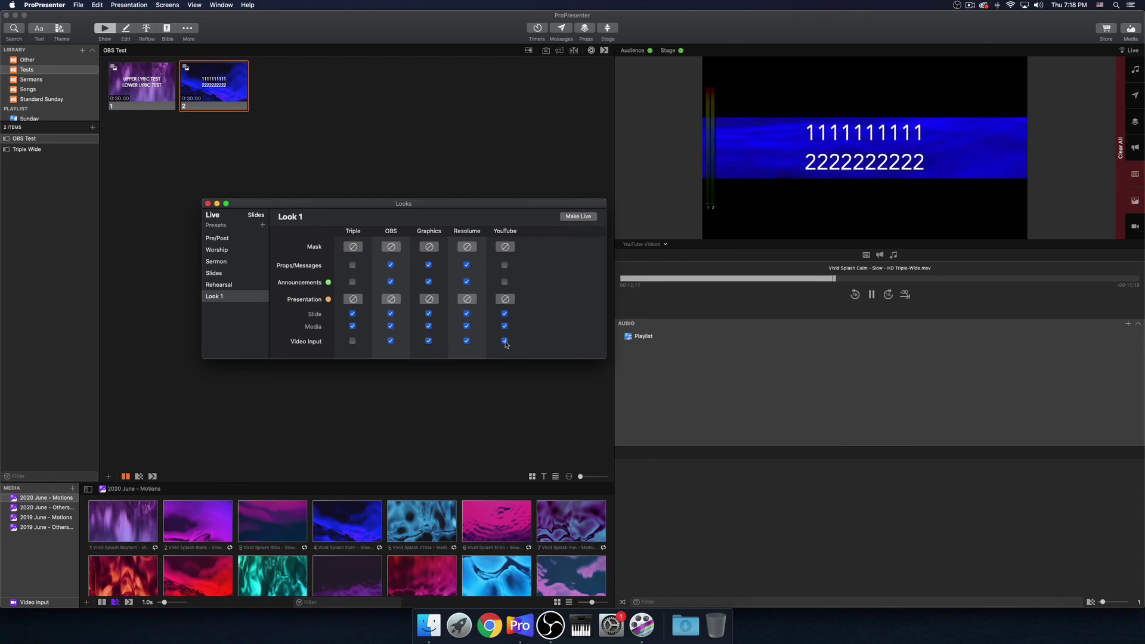
left_click(504, 341)
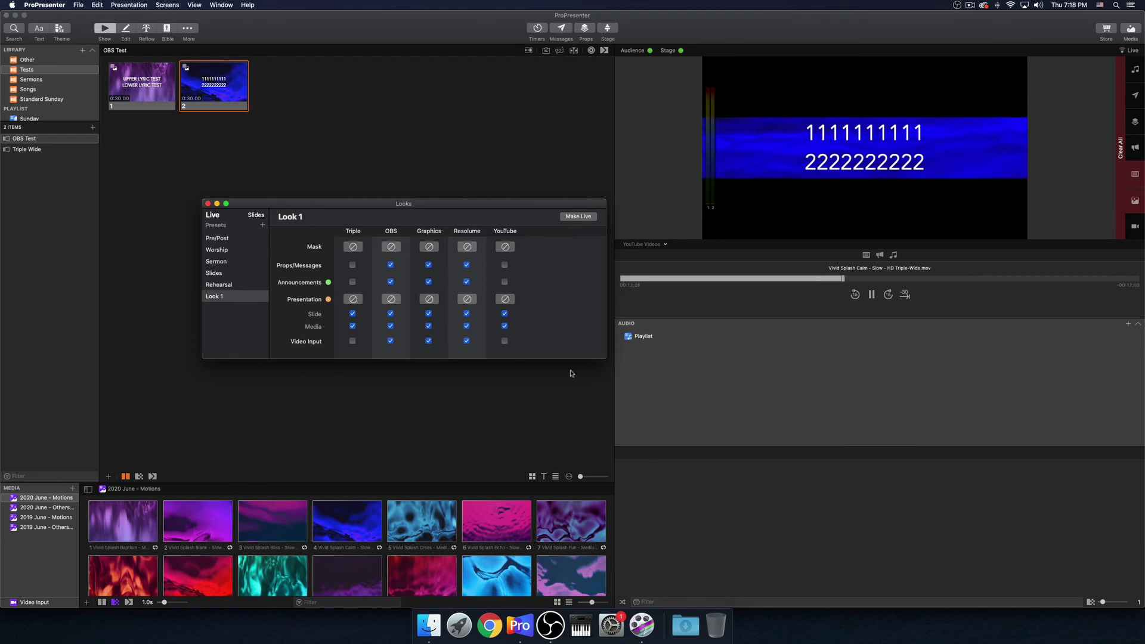
Step: Turn Media and Slide off and back on for the YouTube screen in the Look 1 preset
left_click(504, 326)
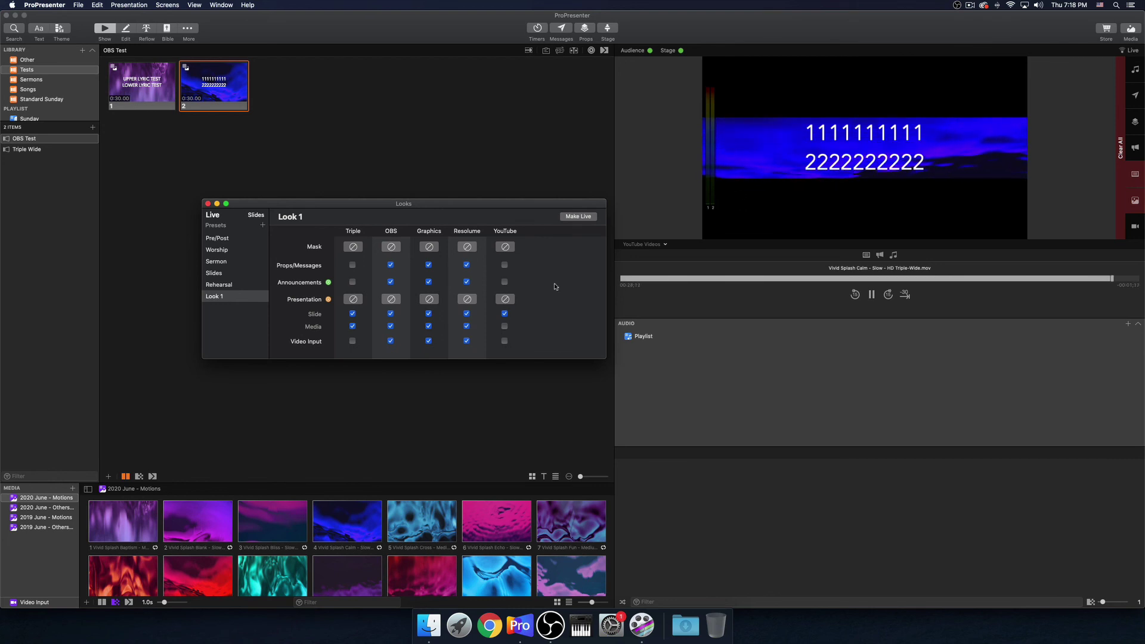
left_click(505, 314)
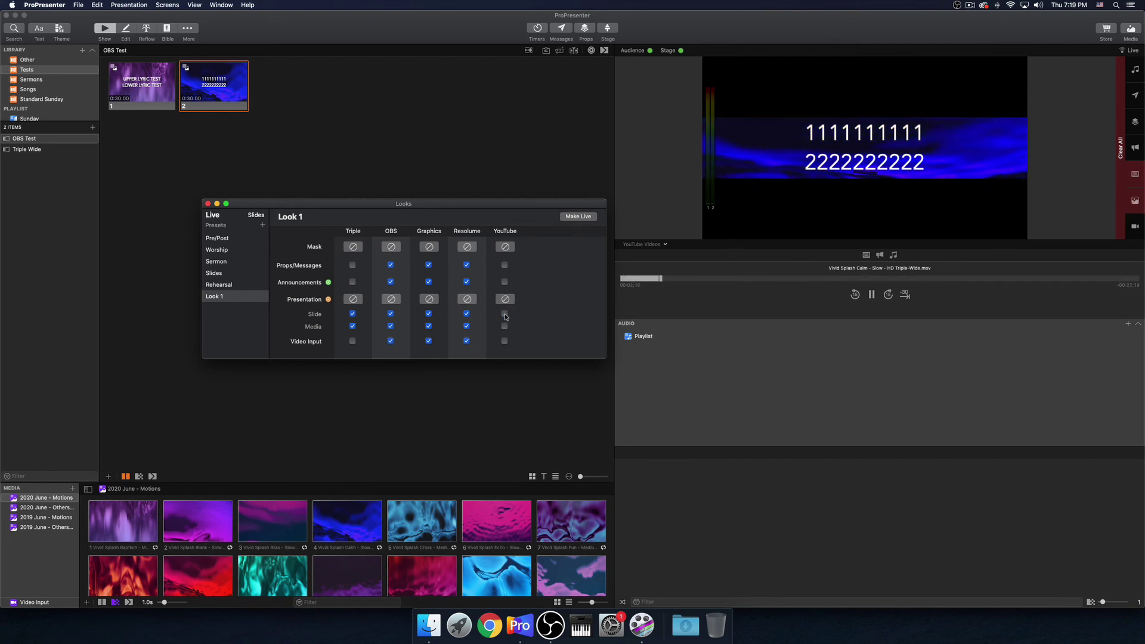
left_click(505, 315)
left_click(504, 325)
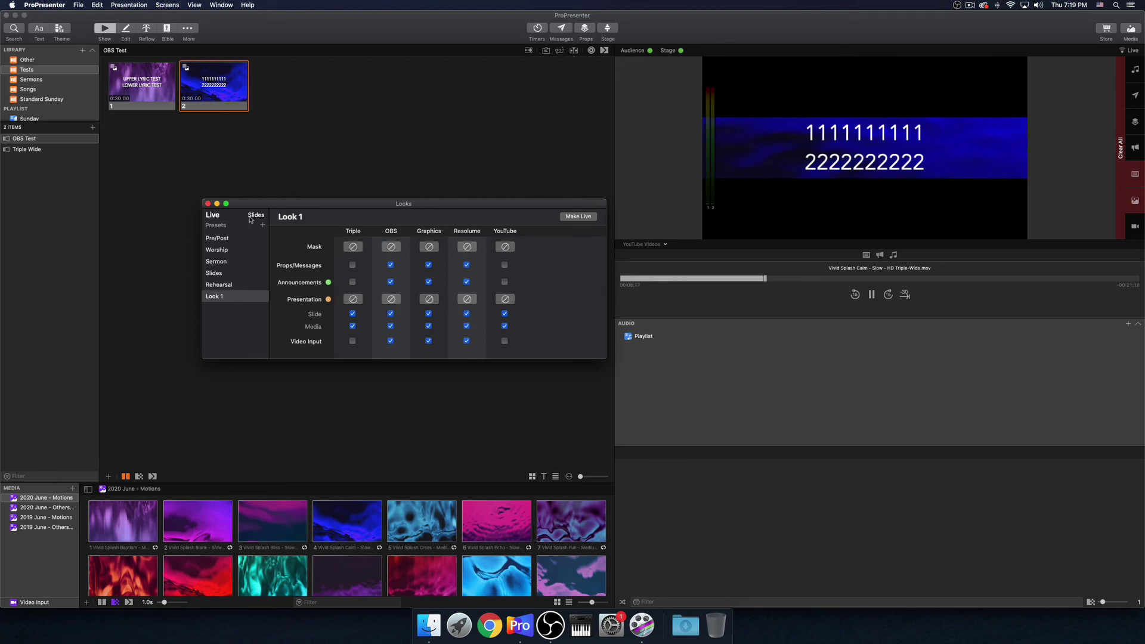
Step: Rename the Look 1 preset to YouTube Videos and make it the live look
left_click(237, 298)
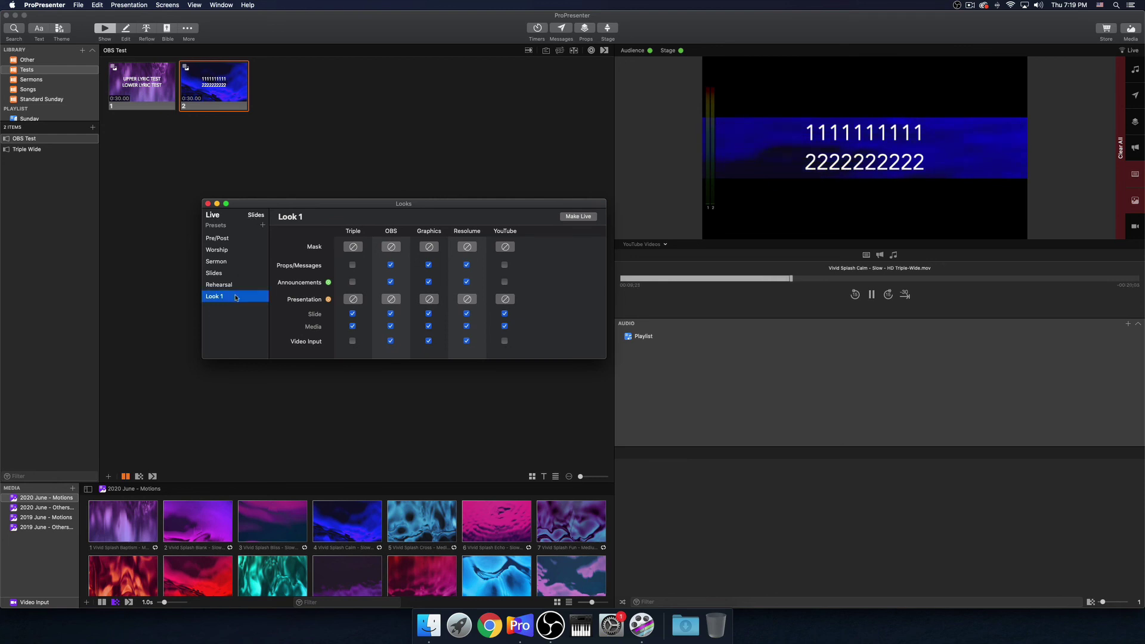
left_click(583, 218)
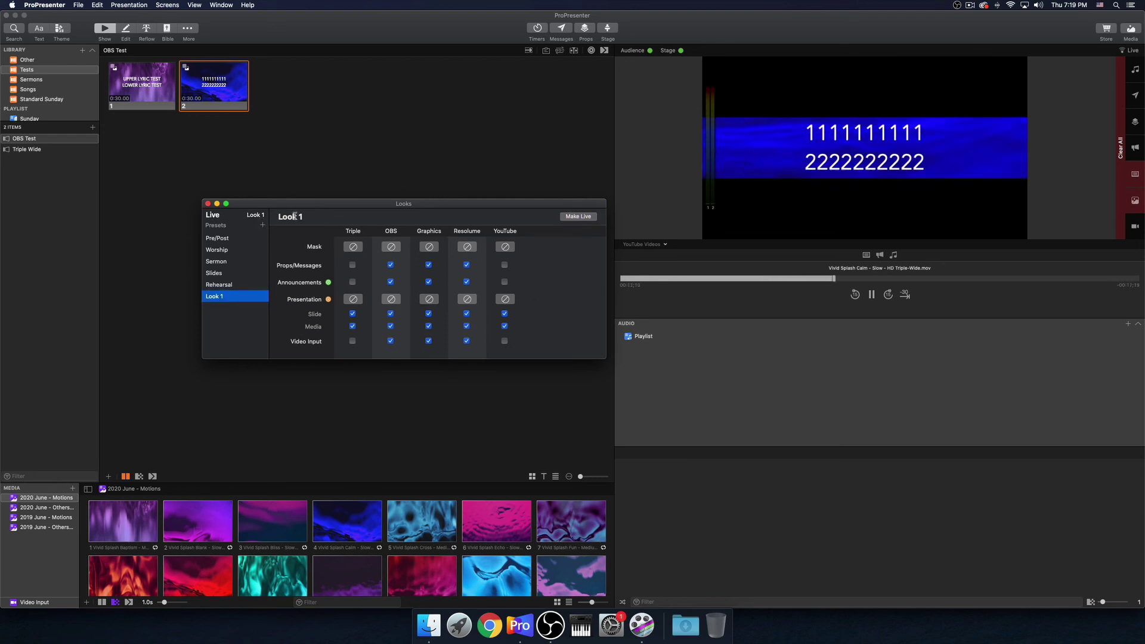
double_click(222, 297)
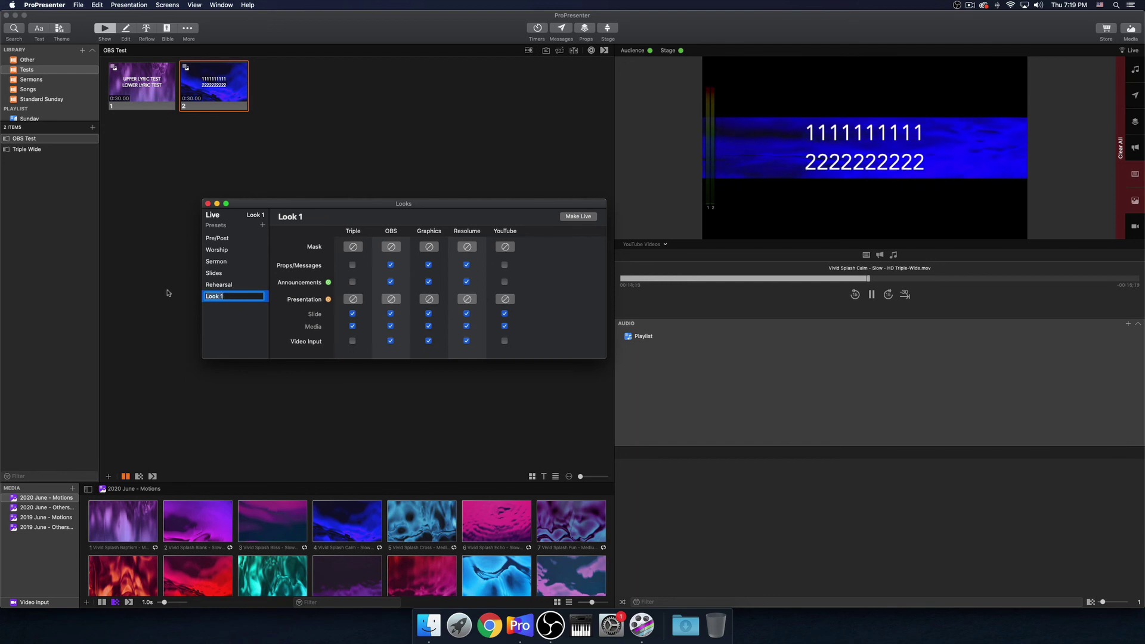
type("YouTube Videos")
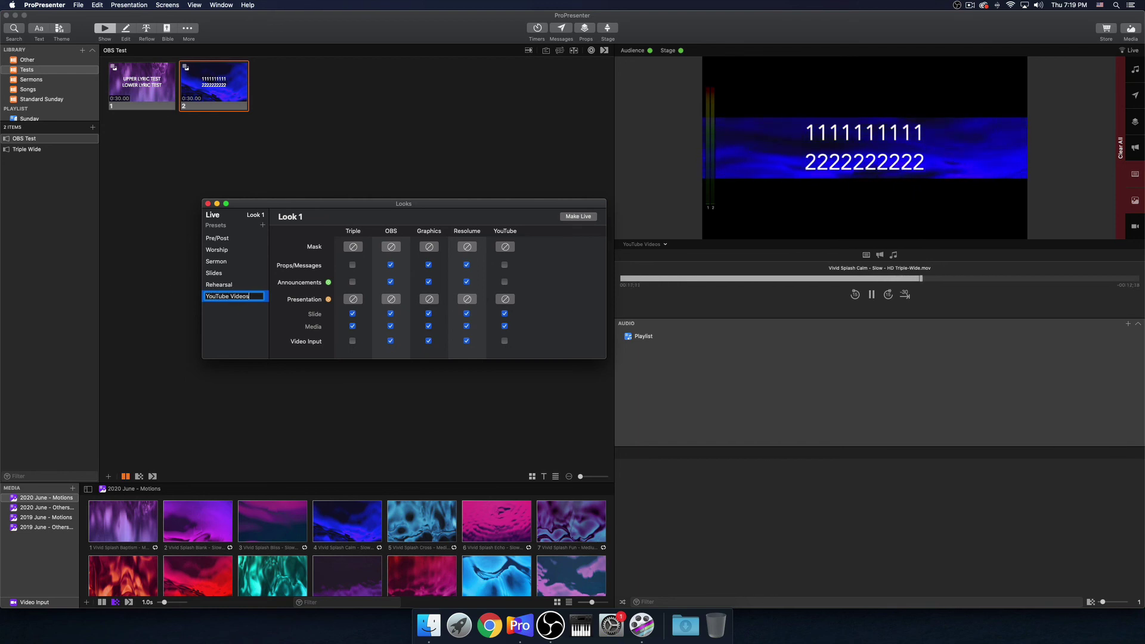
key("Return")
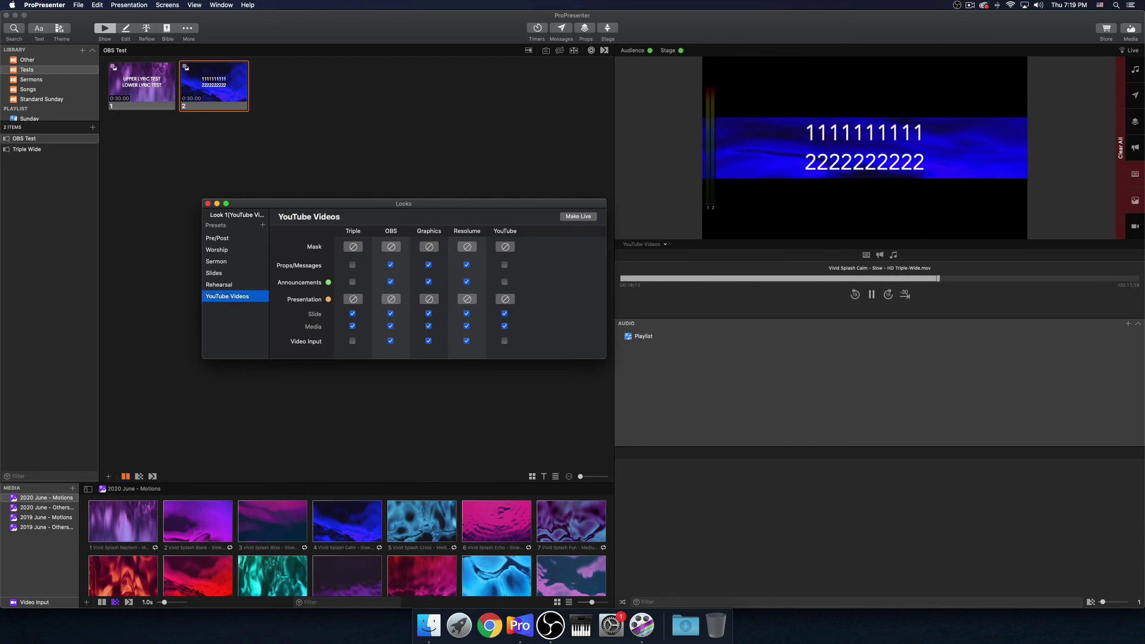
left_click(586, 217)
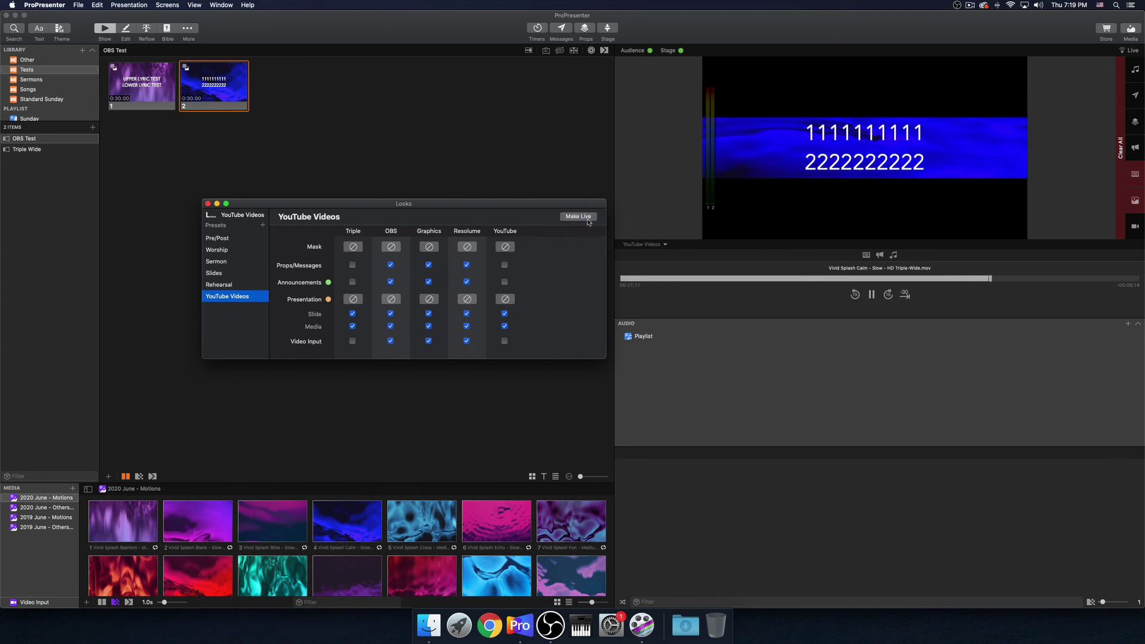
Step: Turn off Media for the YouTube screen and make the YouTube Videos look live
left_click(504, 326)
left_click(582, 216)
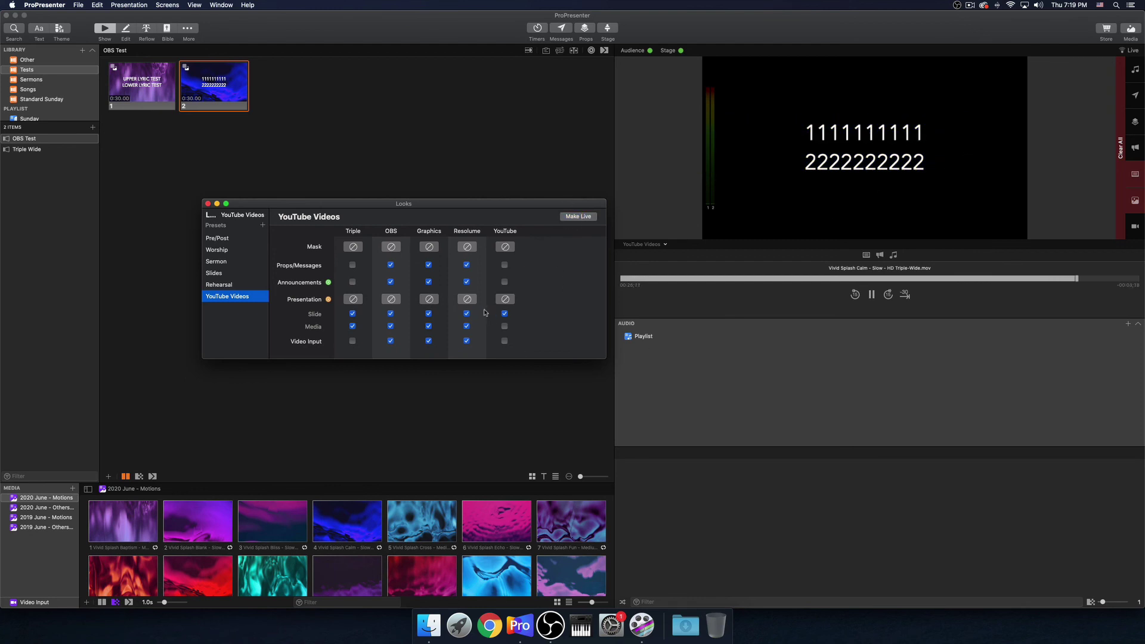
Step: Turn Slide off and back on for the YouTube screen, making the look live after each change
left_click(504, 315)
left_click(586, 218)
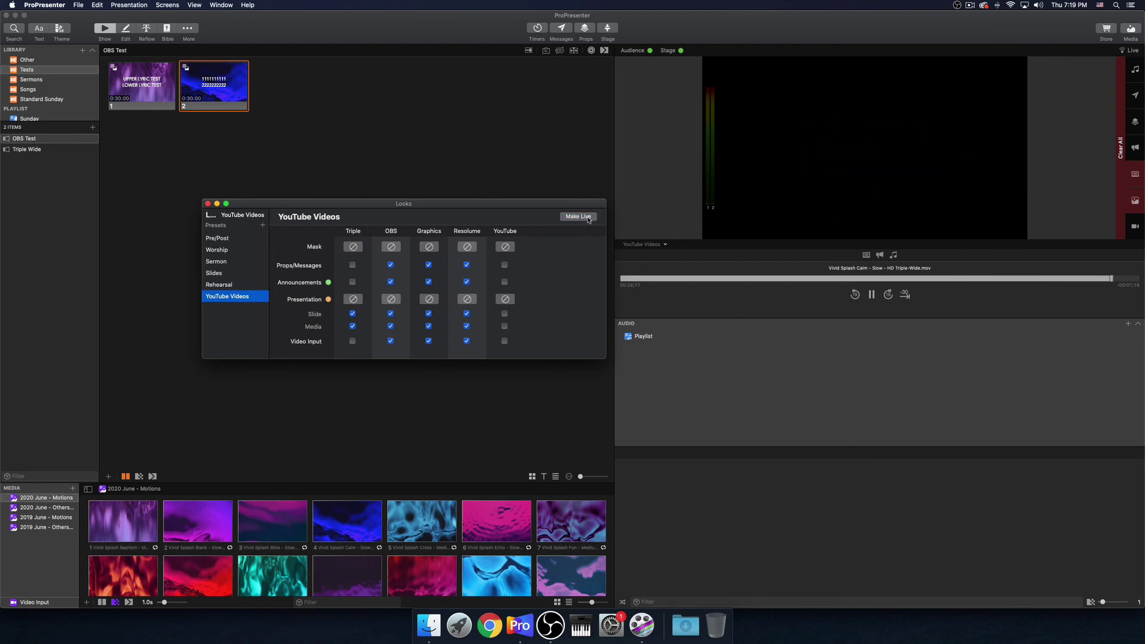
left_click(505, 314)
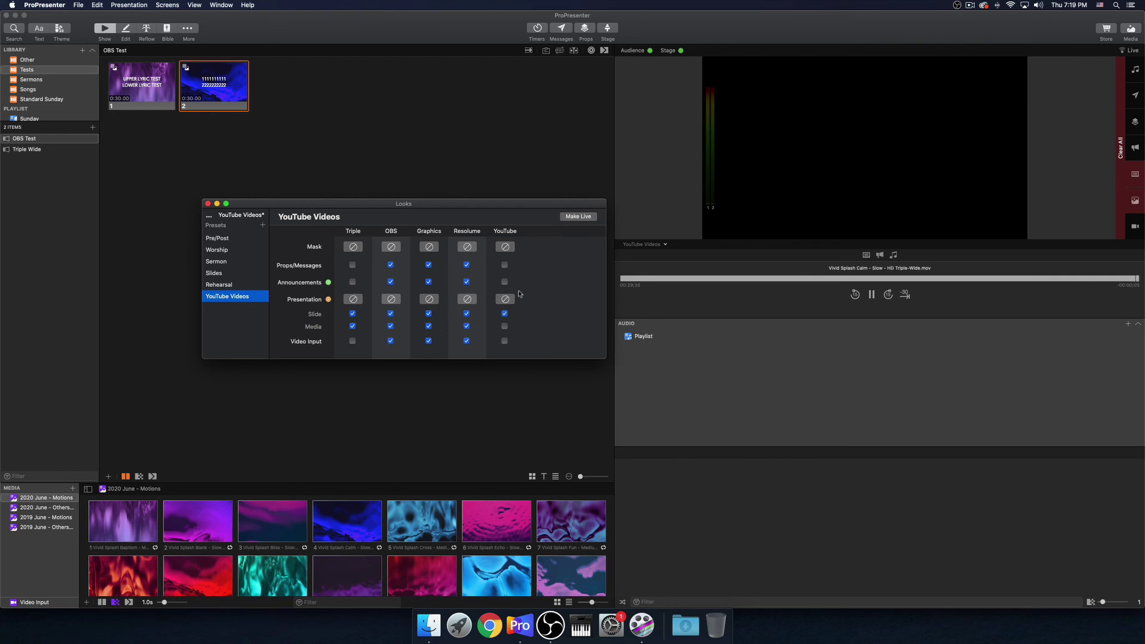
left_click(582, 219)
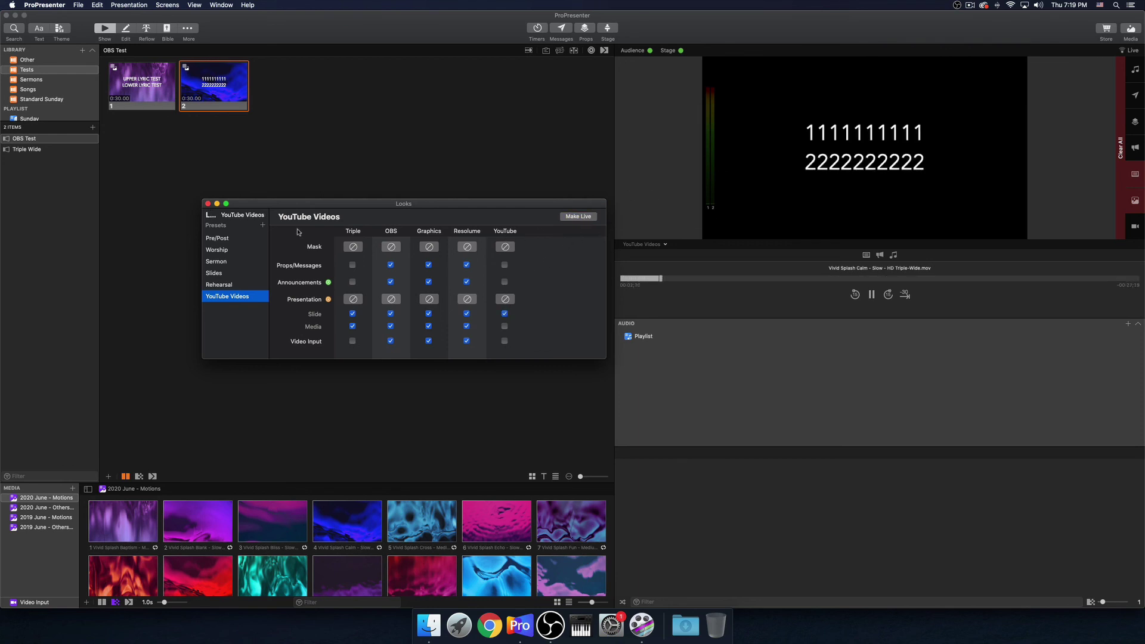
left_click(240, 297)
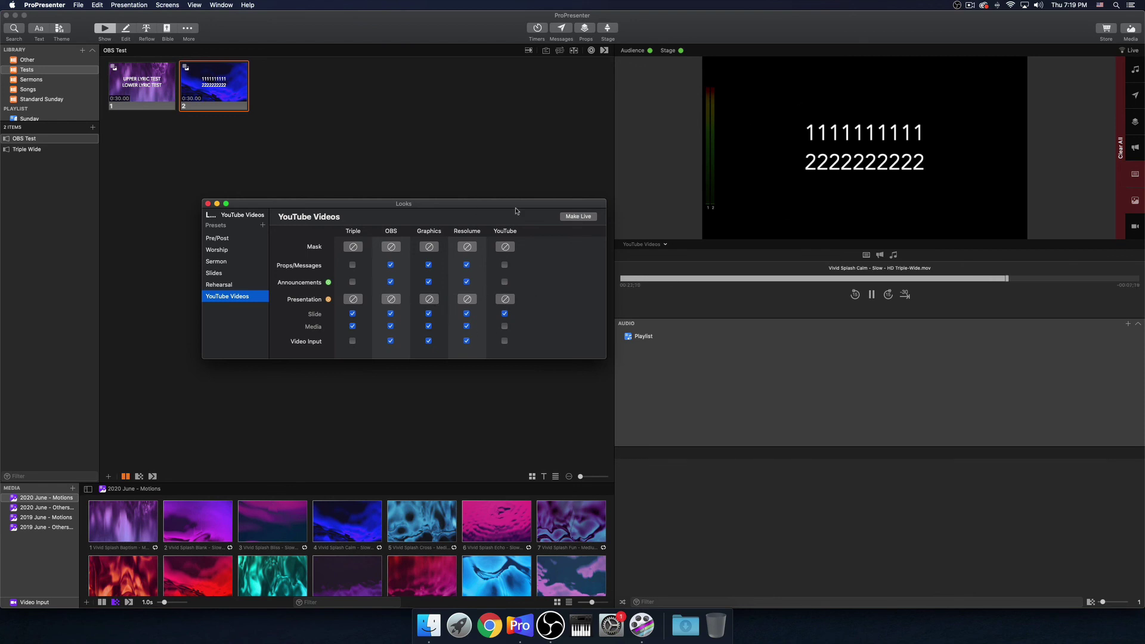
Step: Compare the Triple Wide output with the YouTube Videos output in the live preview, ending on YouTube Videos
left_click(634, 248)
left_click(650, 278)
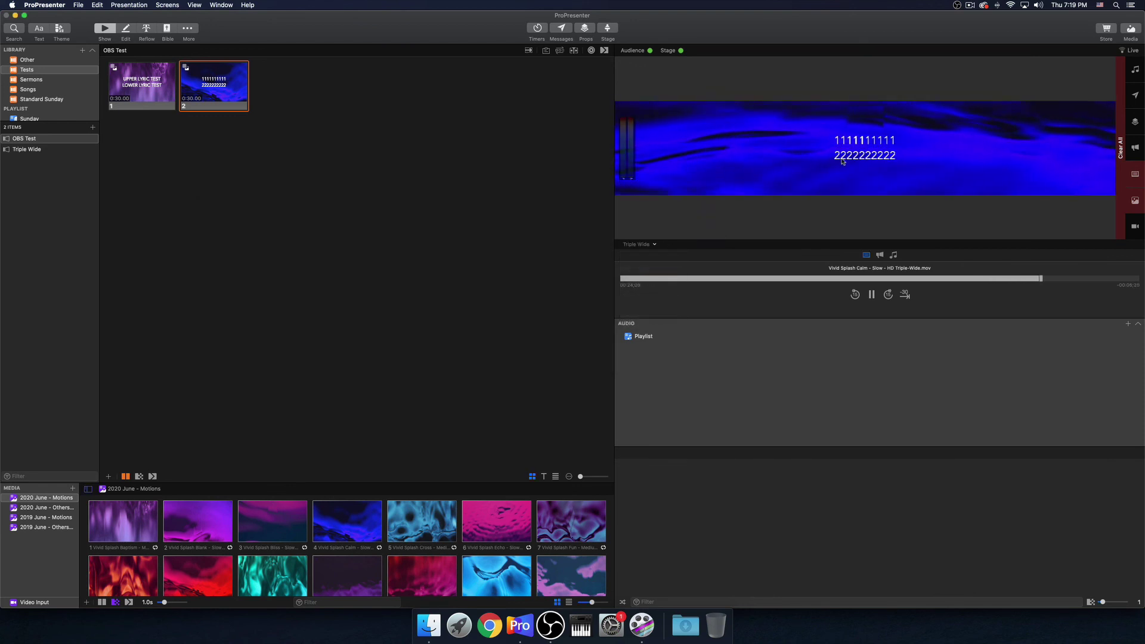
left_click(638, 244)
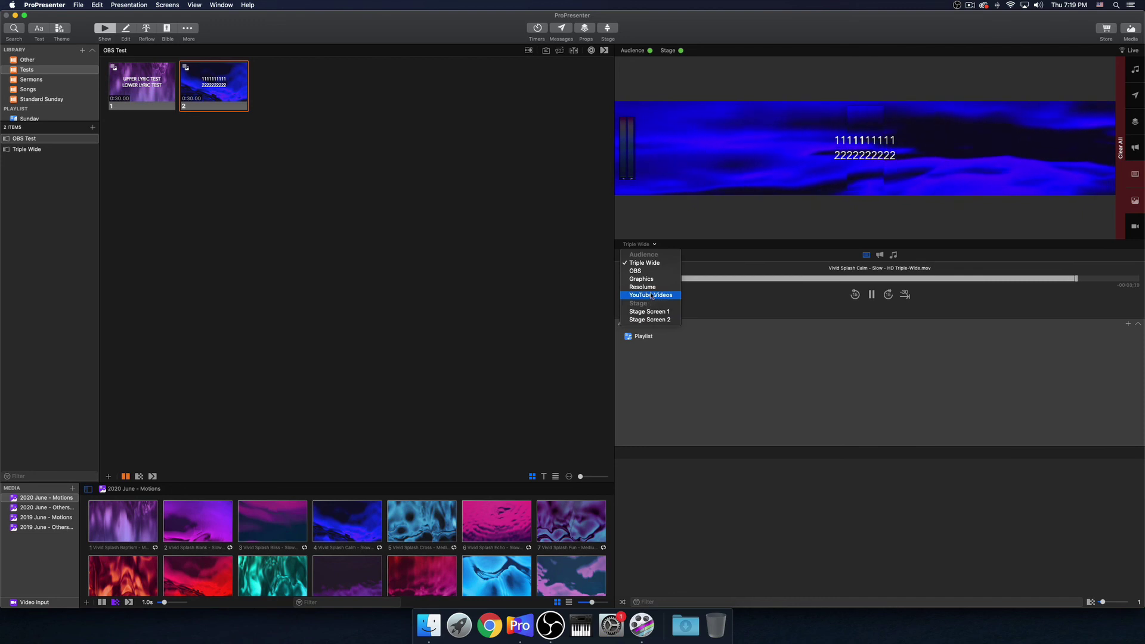
left_click(651, 295)
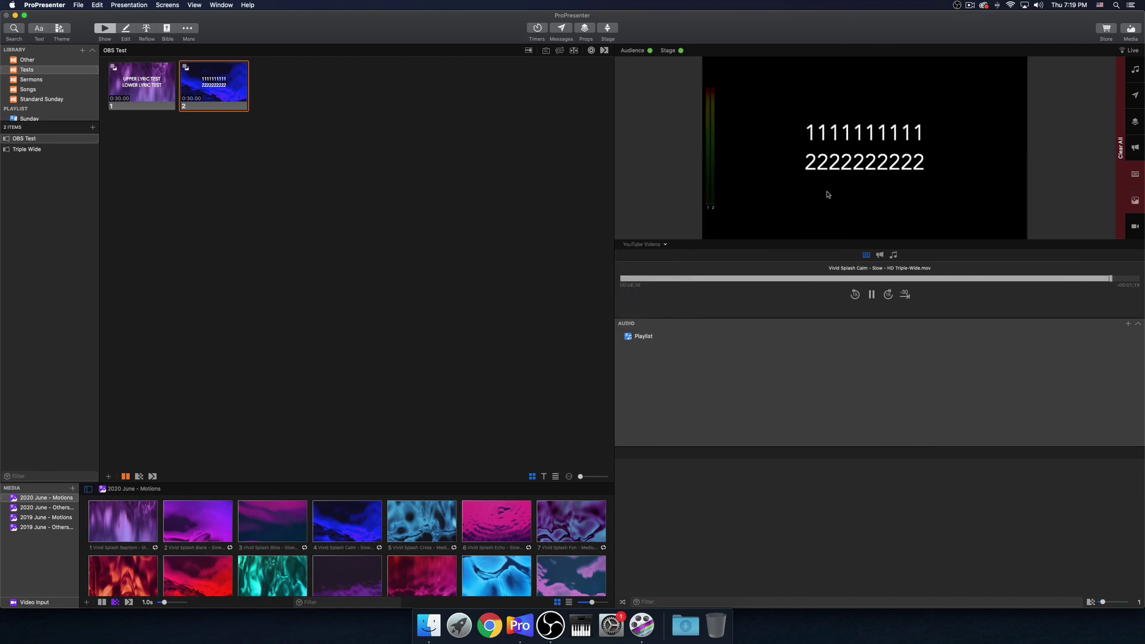
Step: Reopen the audience Looks editor and open the stock Capture theme for editing from the YouTube screen's Presentation theme choices
left_click(167, 5)
left_click(177, 41)
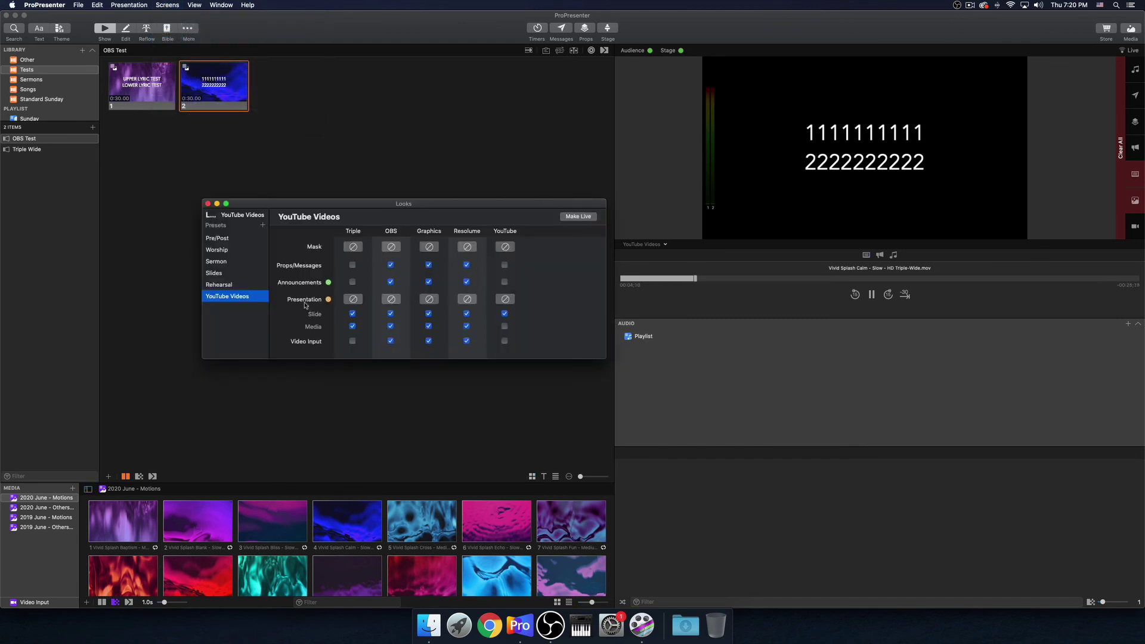
left_click(505, 299)
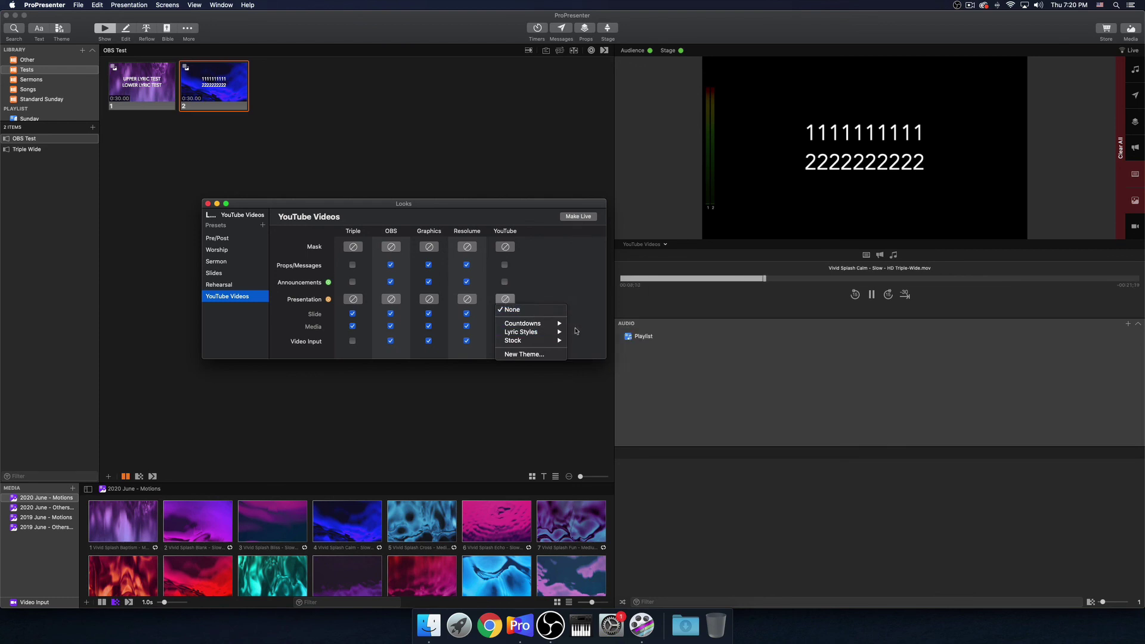
mouse_move(551, 323)
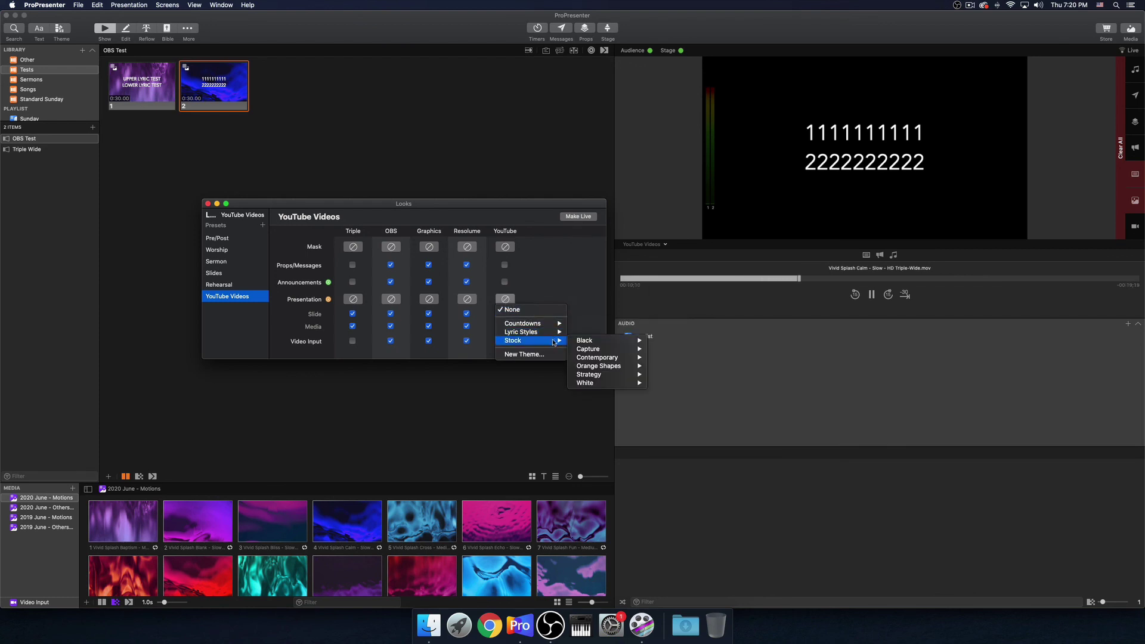
mouse_move(597, 348)
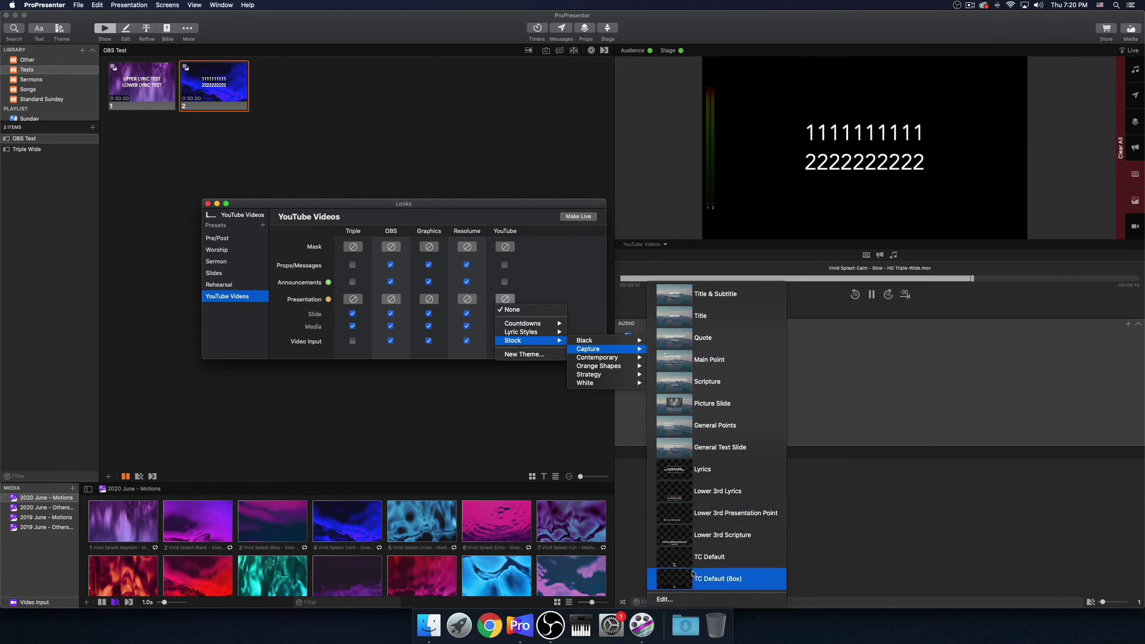
left_click(711, 600)
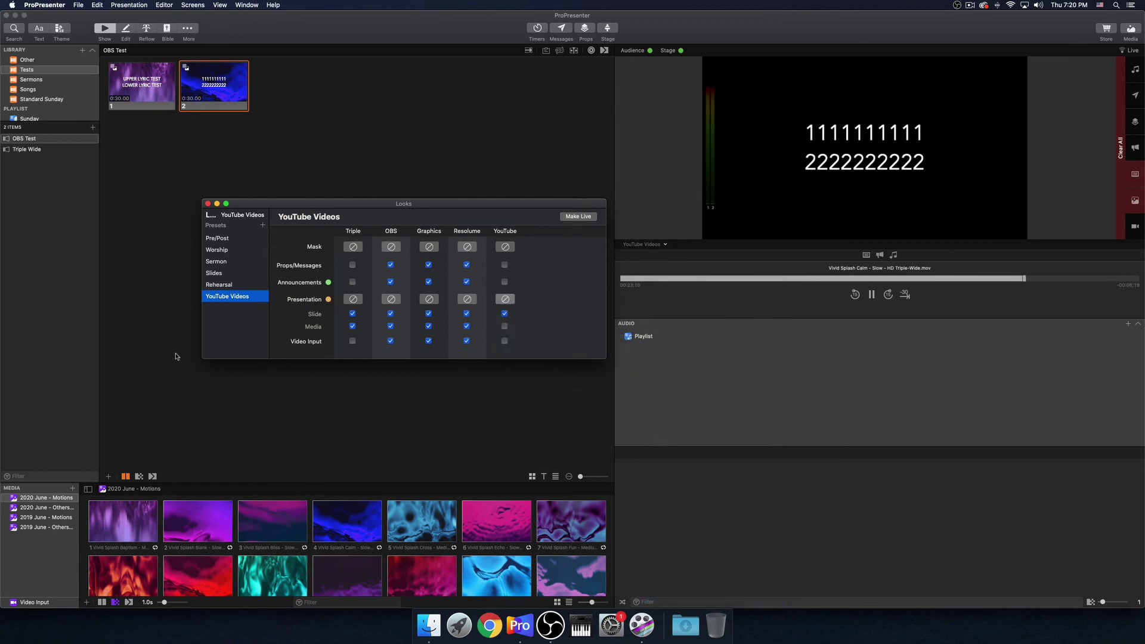
Step: Select the TC Default theme slide and examine its Lyrics text box and the settings of its two text lines
scroll(44, 328, "down", 10)
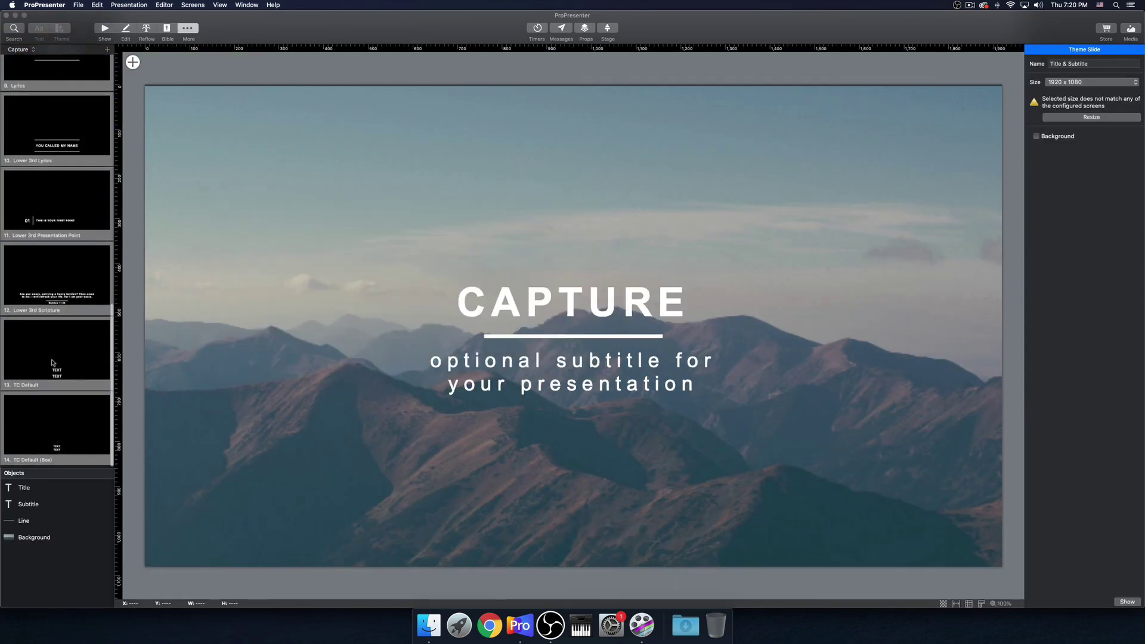
left_click(85, 357)
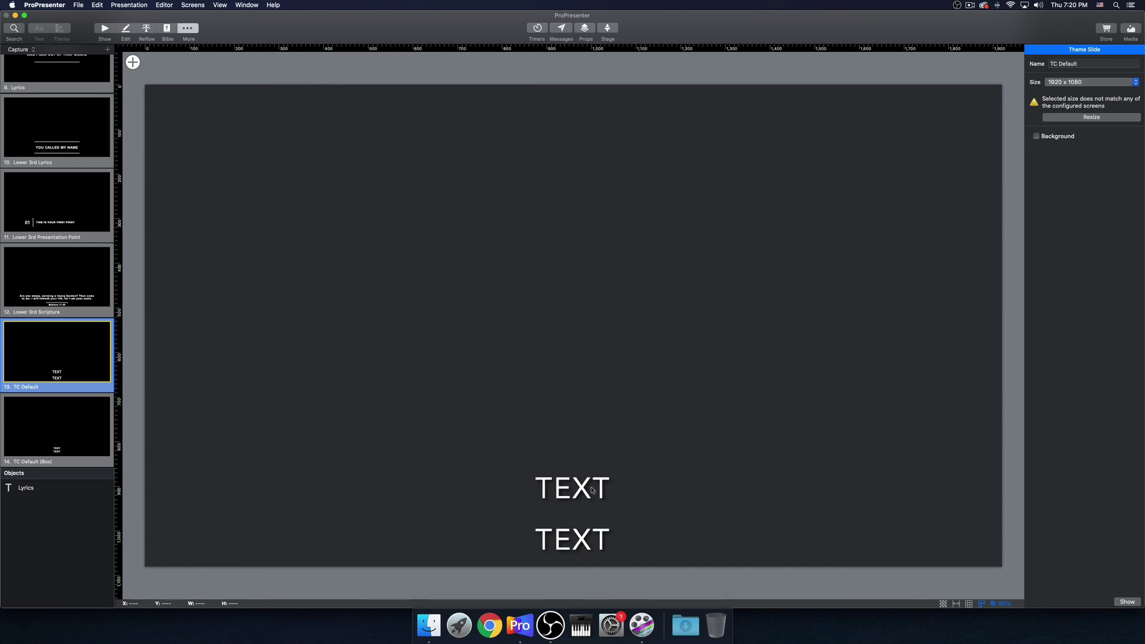
left_click(592, 490)
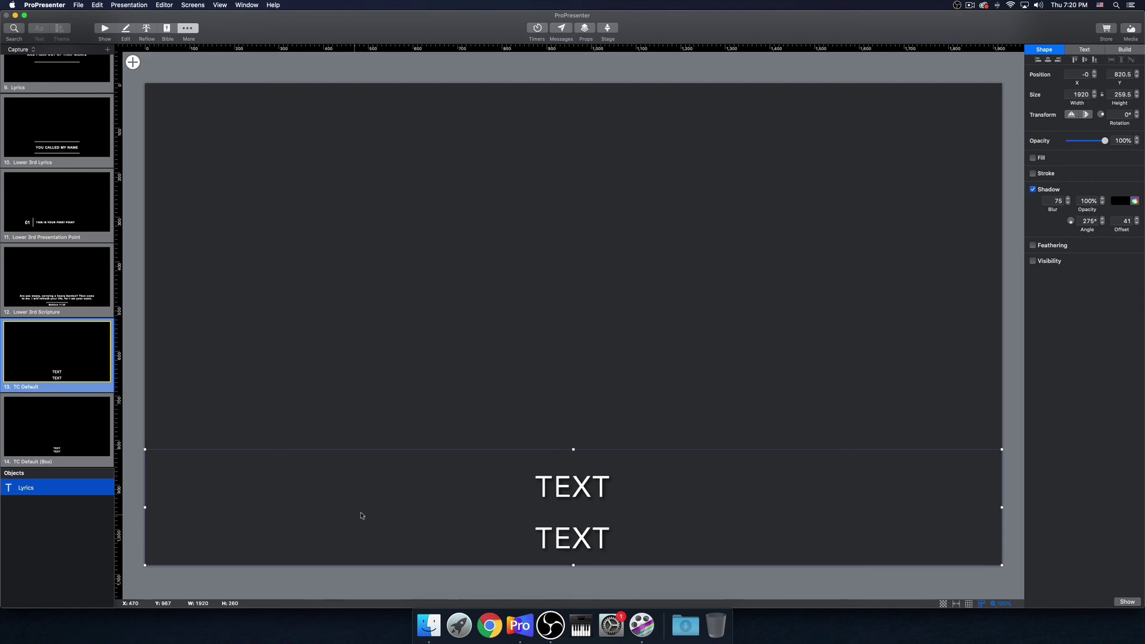
double_click(556, 491)
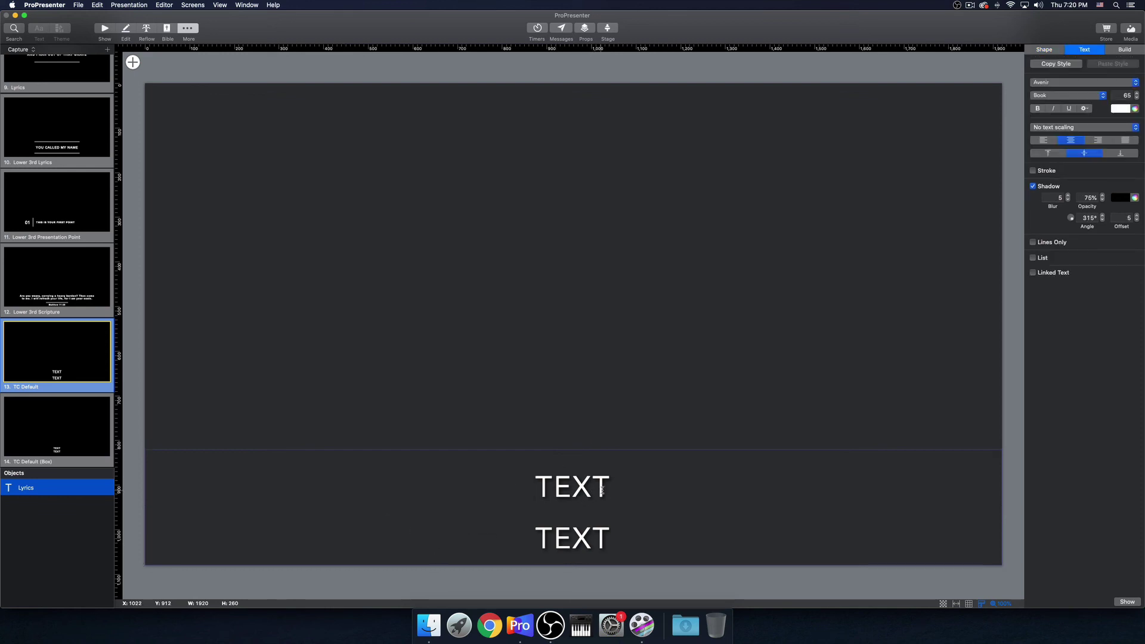
double_click(597, 490)
double_click(585, 531)
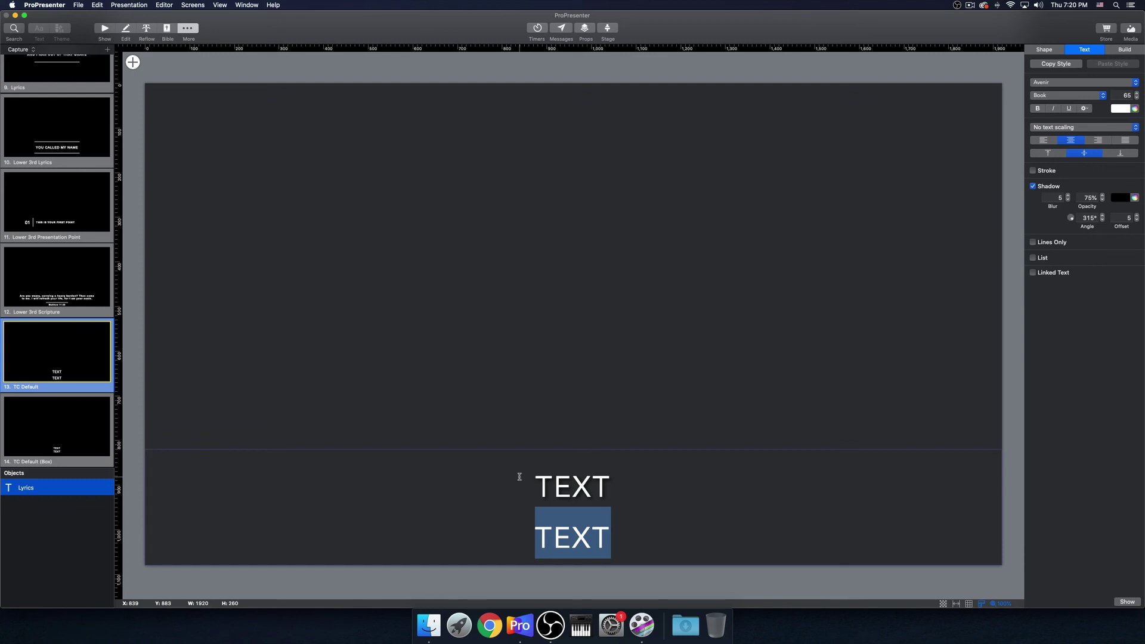
key("Escape")
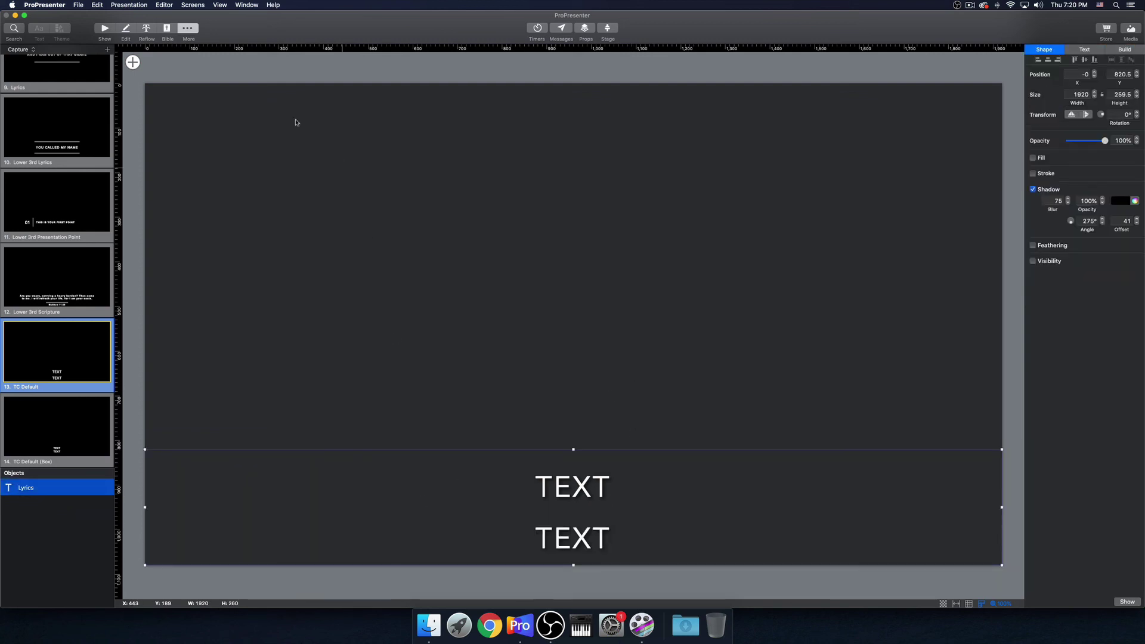
Step: Add a rectangle shape to the TC Default theme slide
left_click(132, 61)
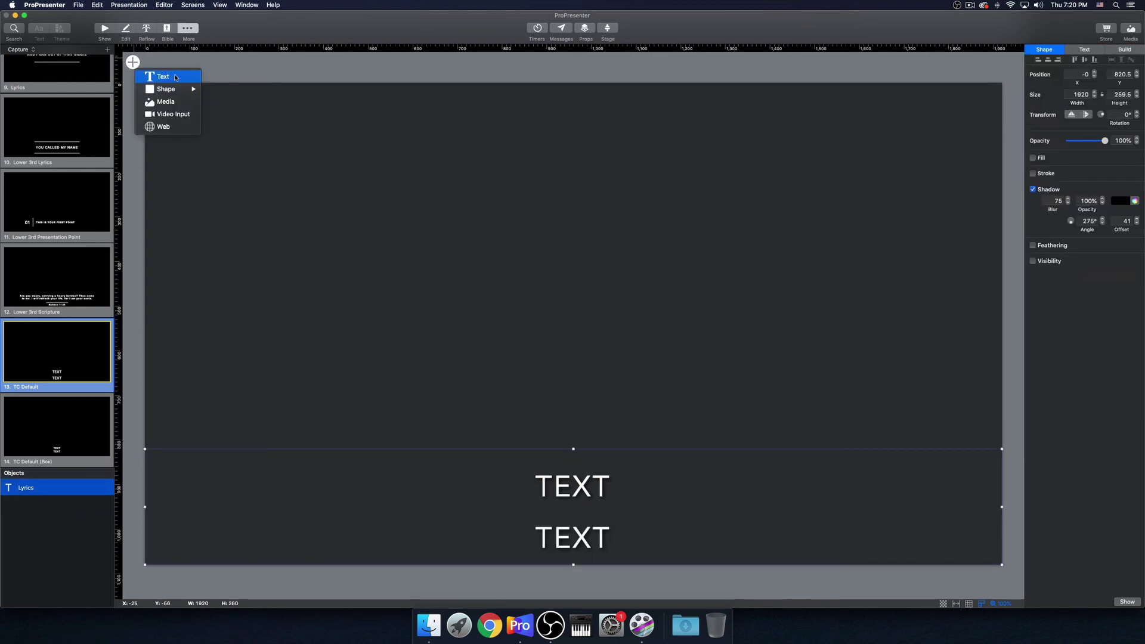
left_click(169, 77)
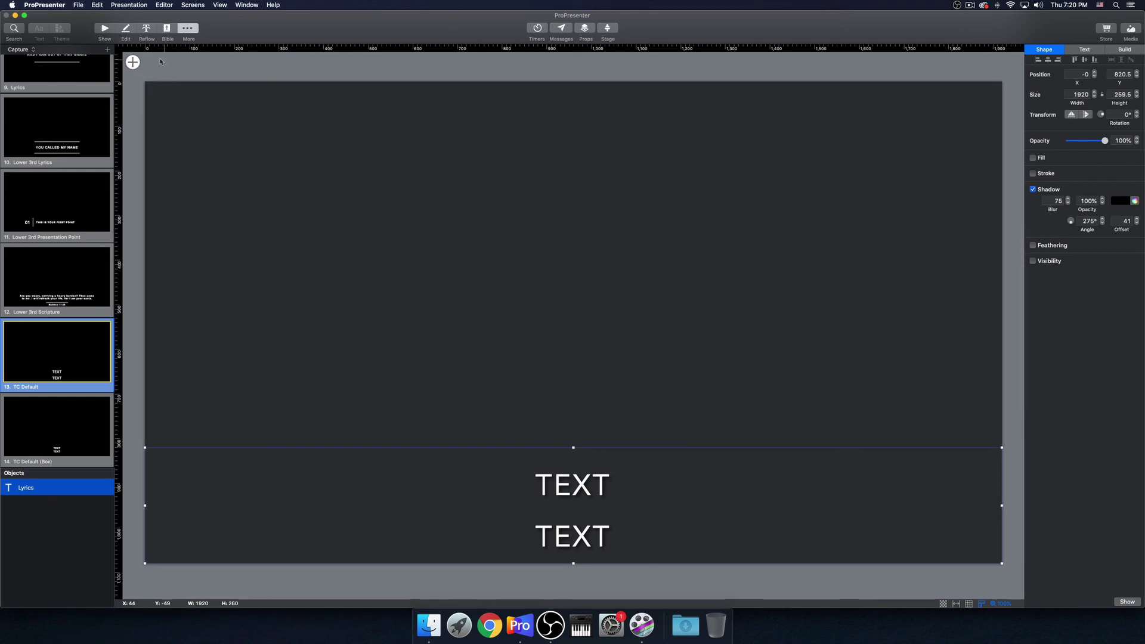
left_click(132, 61)
mouse_move(189, 90)
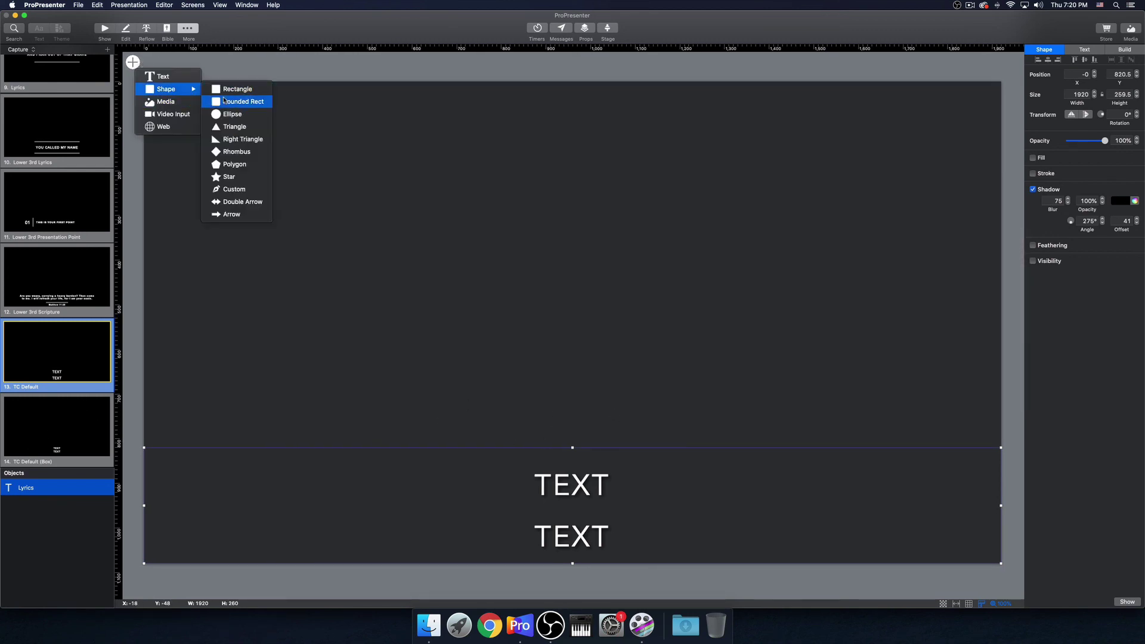
left_click(228, 89)
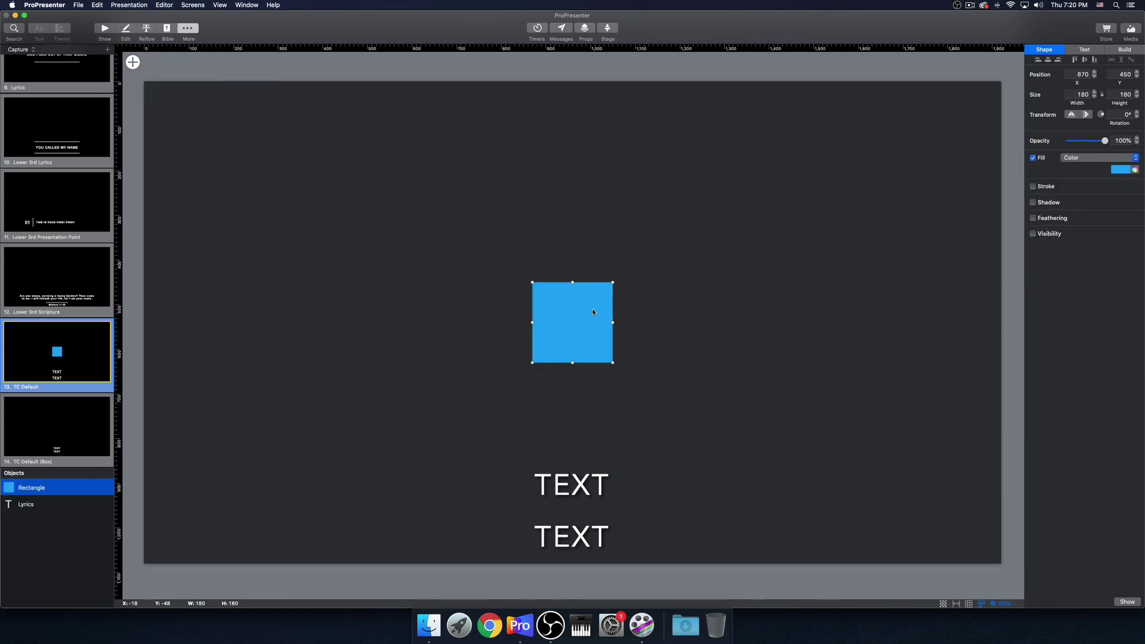
Step: Try the rectangle behind the Lyrics text near the slide's lower edge, and delete it from the TC Default slide
left_click_drag(592, 311, 592, 501)
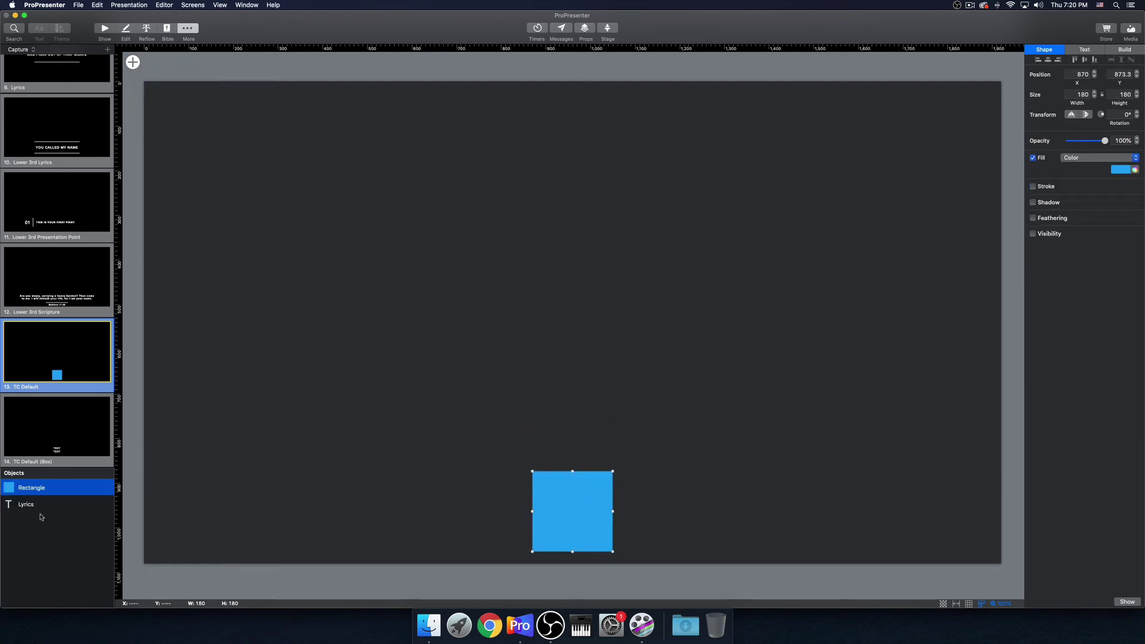
left_click_drag(30, 487, 30, 514)
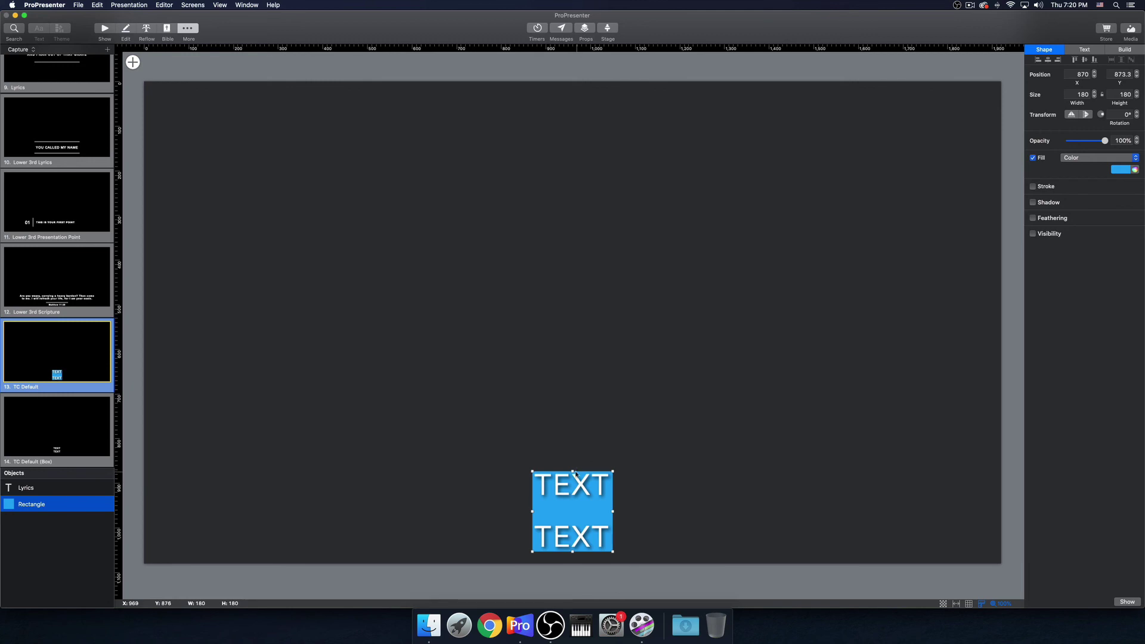
mouse_move(92, 505)
key("Delete")
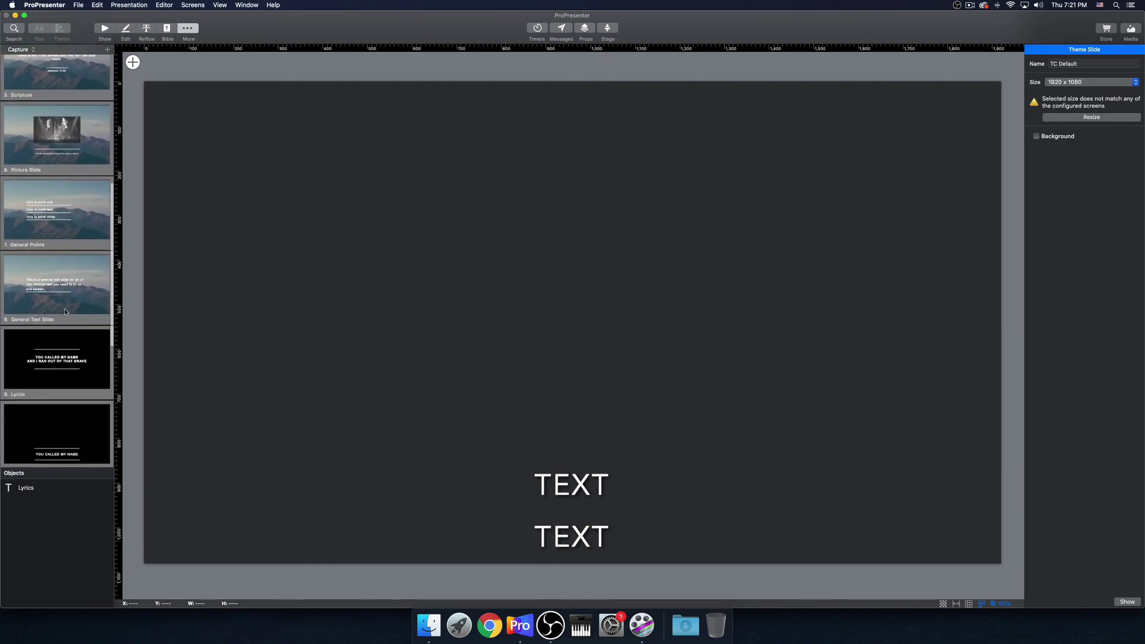
Step: Compare the TC Default and TC Default (Box) theme slides, and return to the show view
scroll(65, 309, "down", 1)
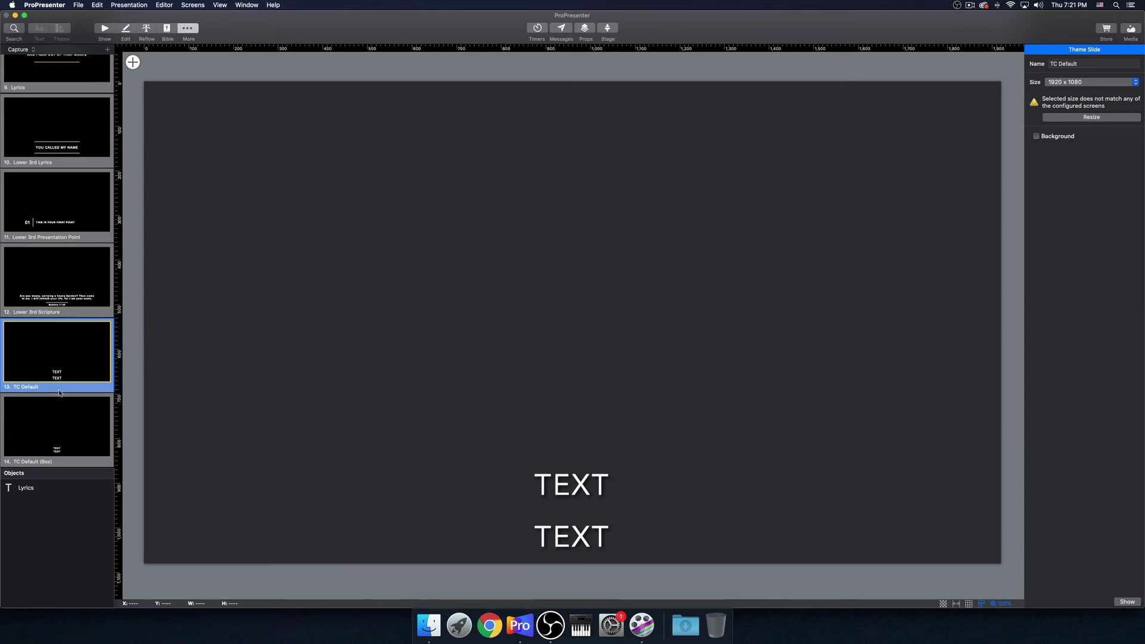
left_click(54, 456)
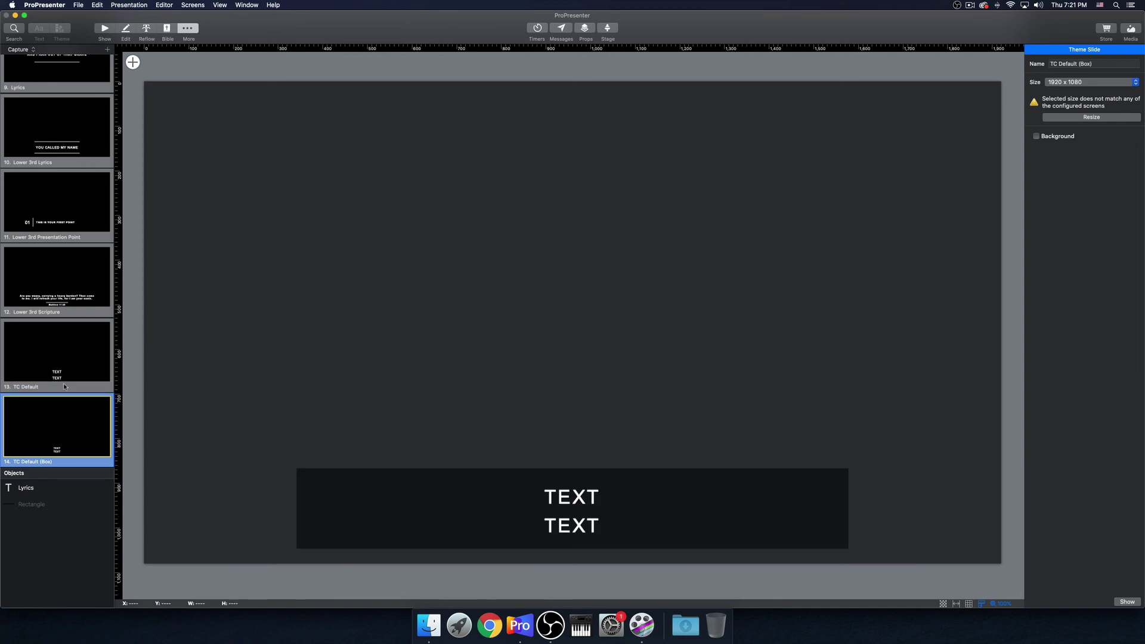
left_click(69, 359)
left_click(88, 424)
scroll(78, 387, "up", 1)
left_click(74, 374)
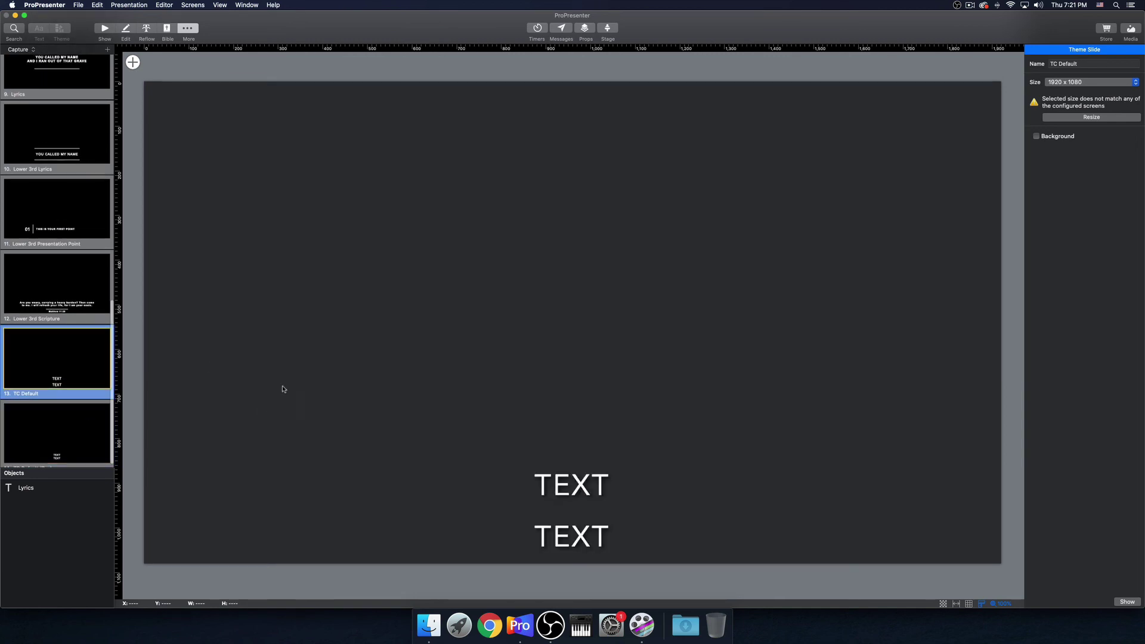
key("super+1")
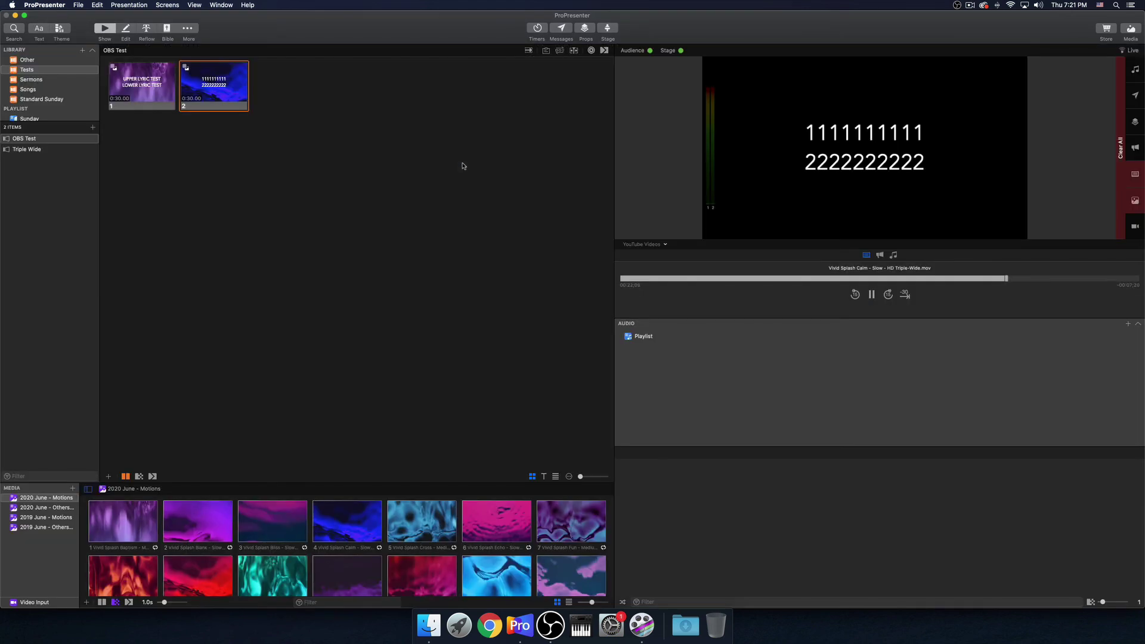
Step: In the YouTube Videos look, assign the stock Capture theme's TC Default slide to the YouTube screen's presentation layer and make the look live
left_click(195, 4)
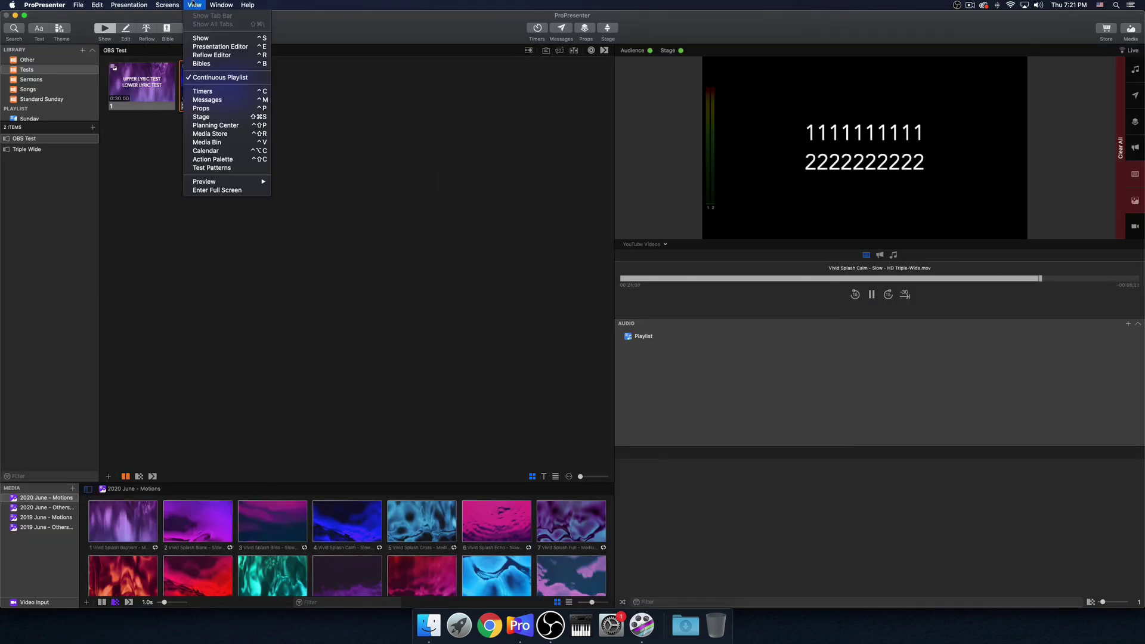
left_click(197, 41)
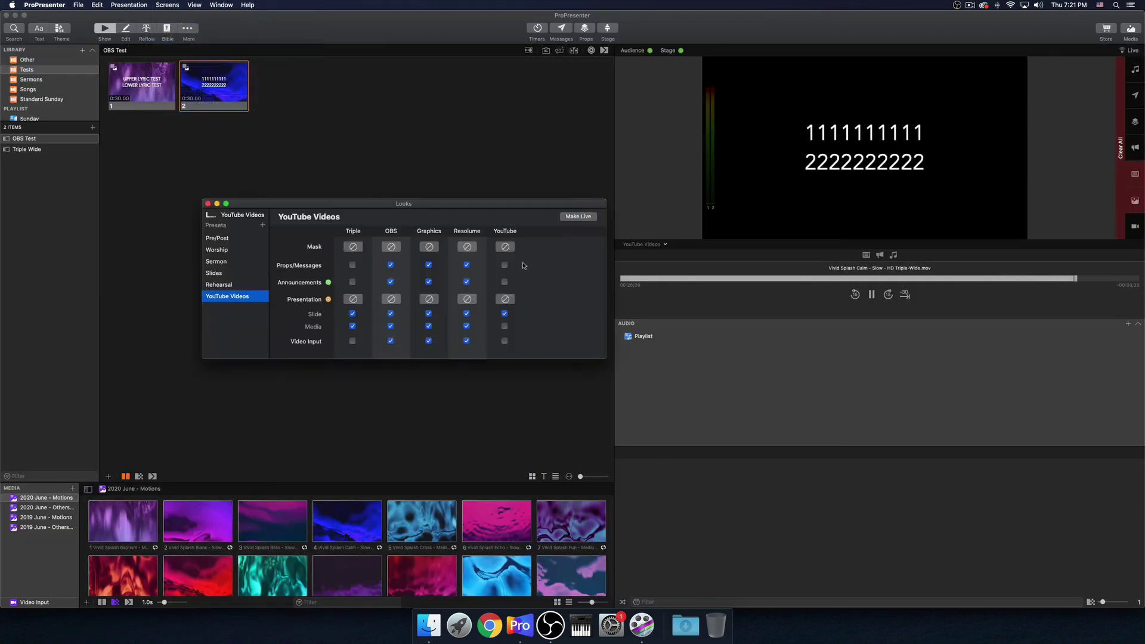
left_click(501, 300)
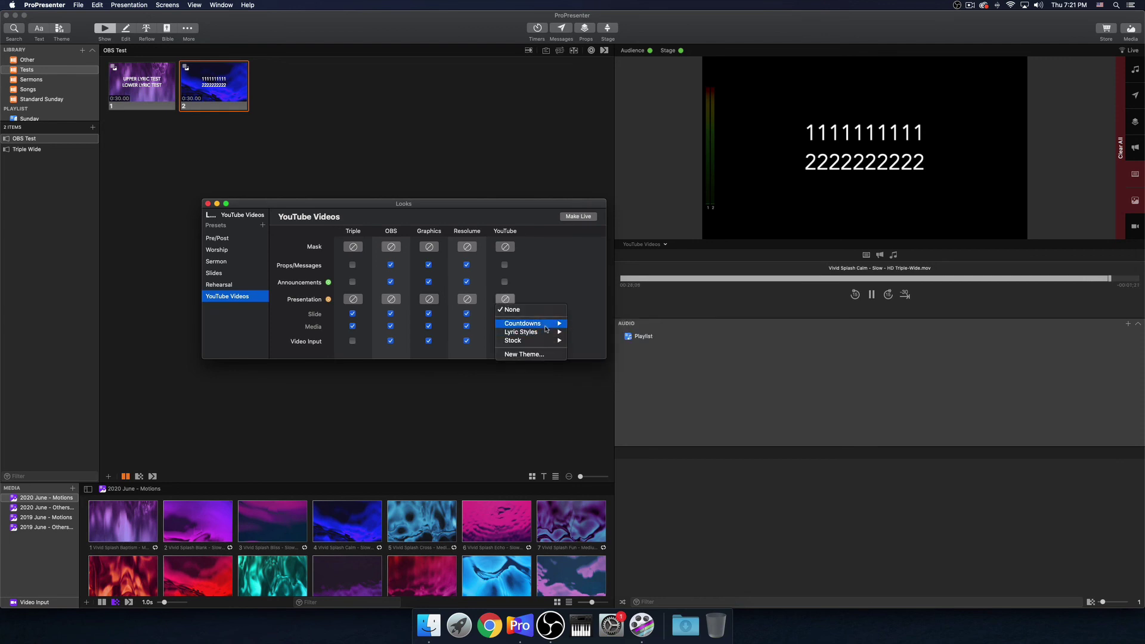
mouse_move(547, 337)
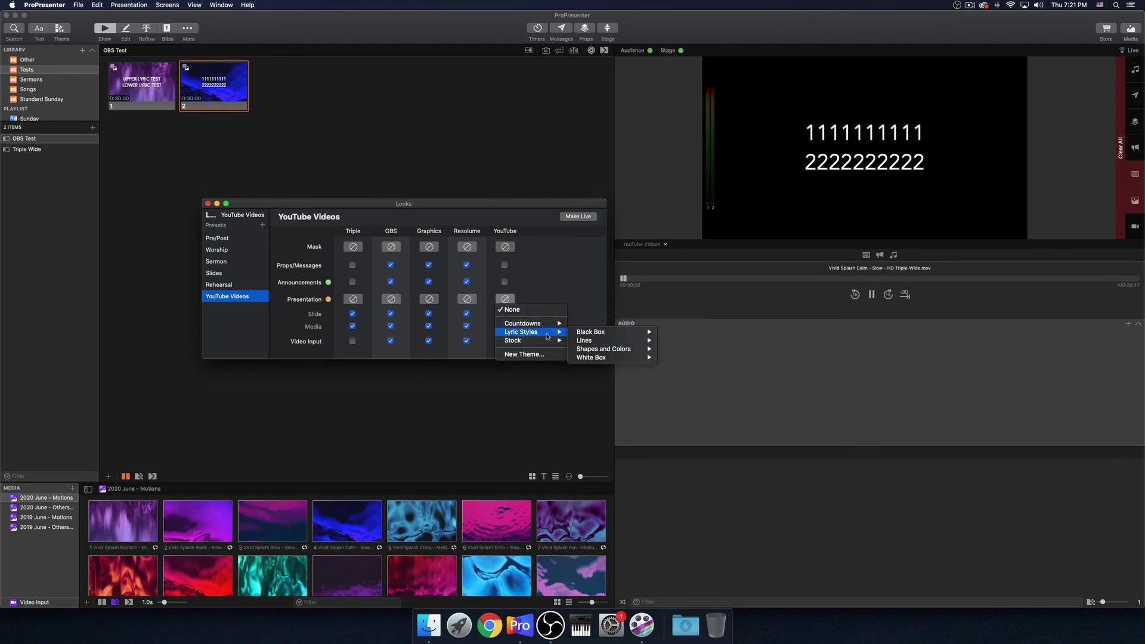
mouse_move(609, 350)
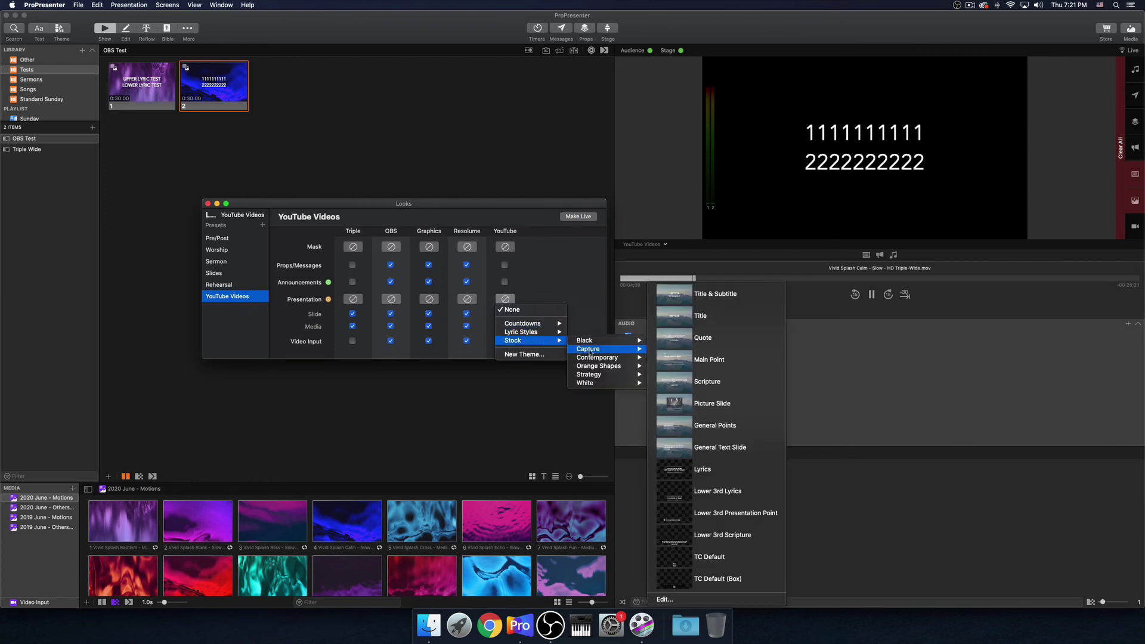
left_click(728, 558)
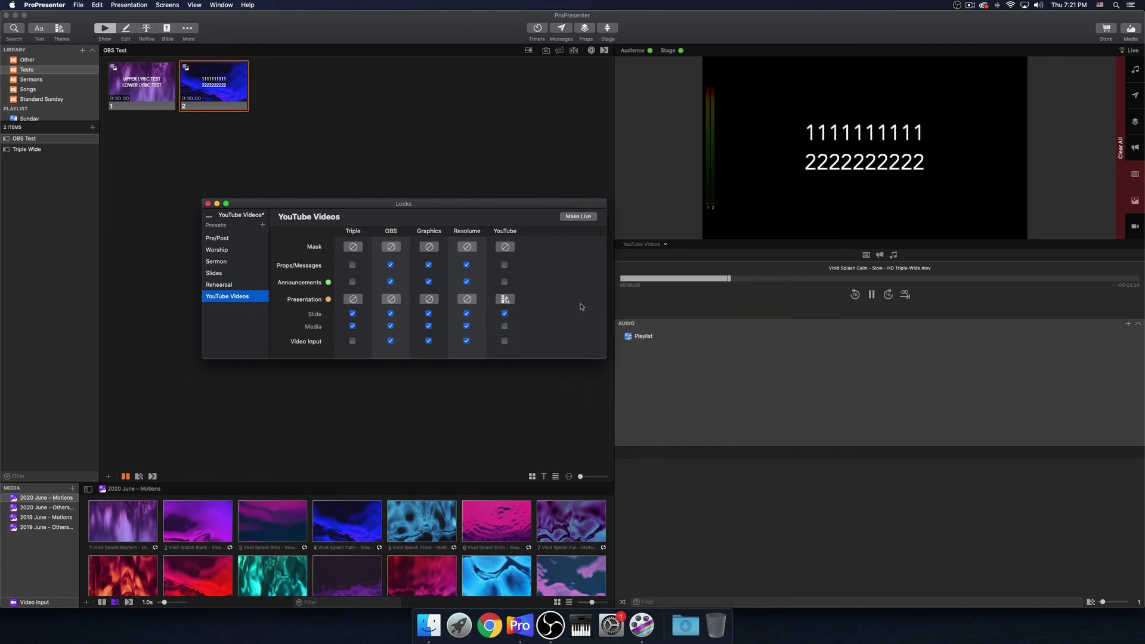
left_click(578, 217)
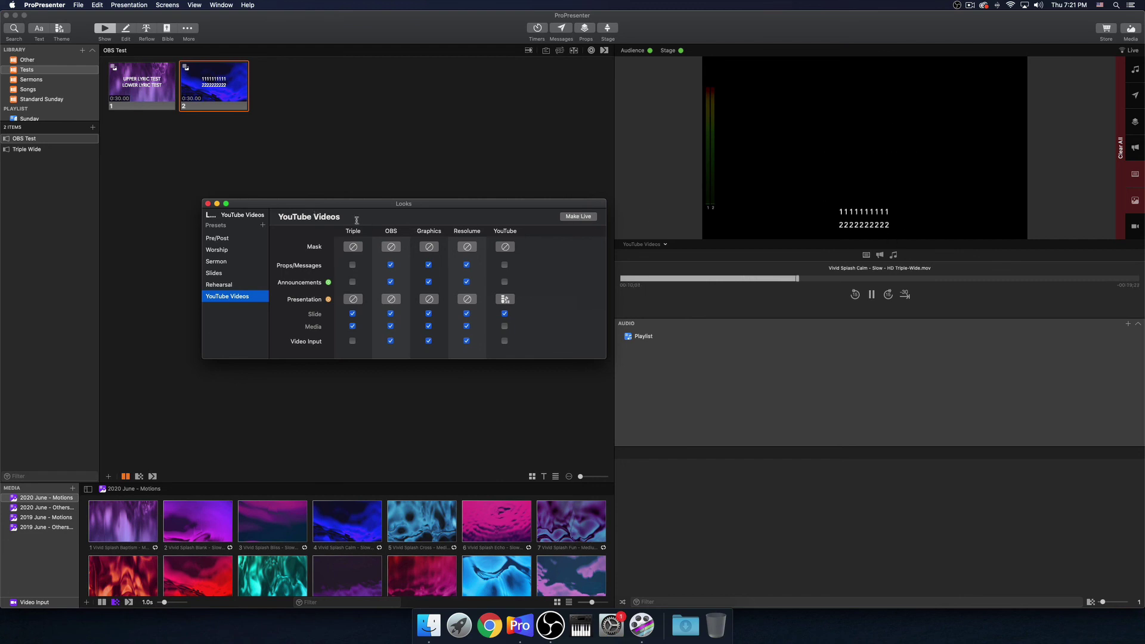
key("super+w")
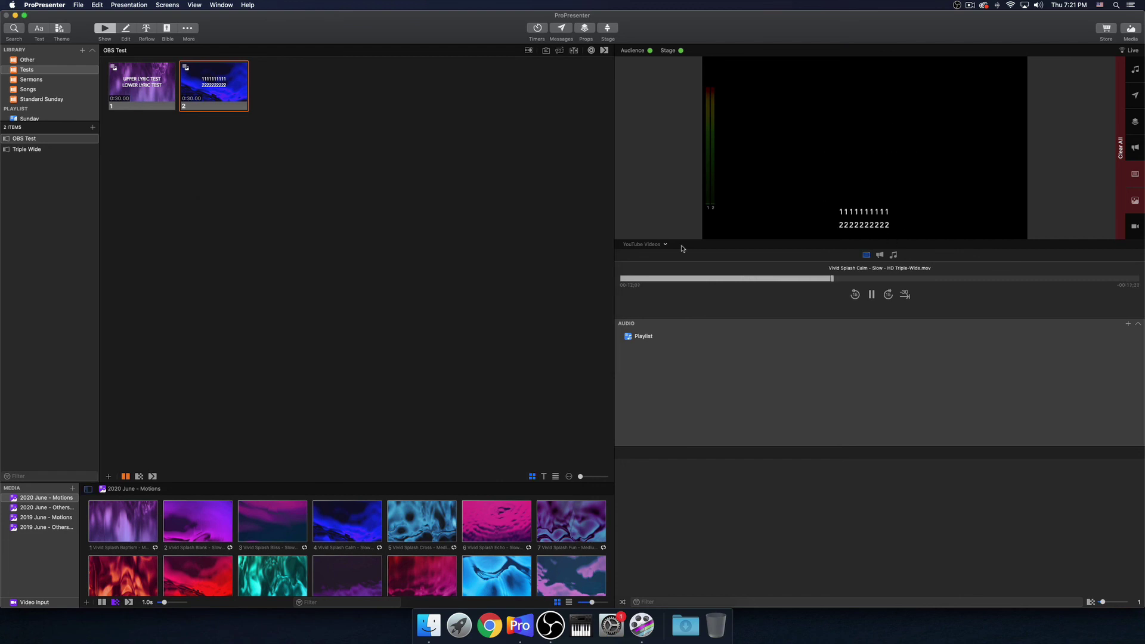
Step: Preview the Triple Wide output and compare it with the restyled lyrics on the YouTube Videos output, ending on YouTube Videos
left_click(658, 245)
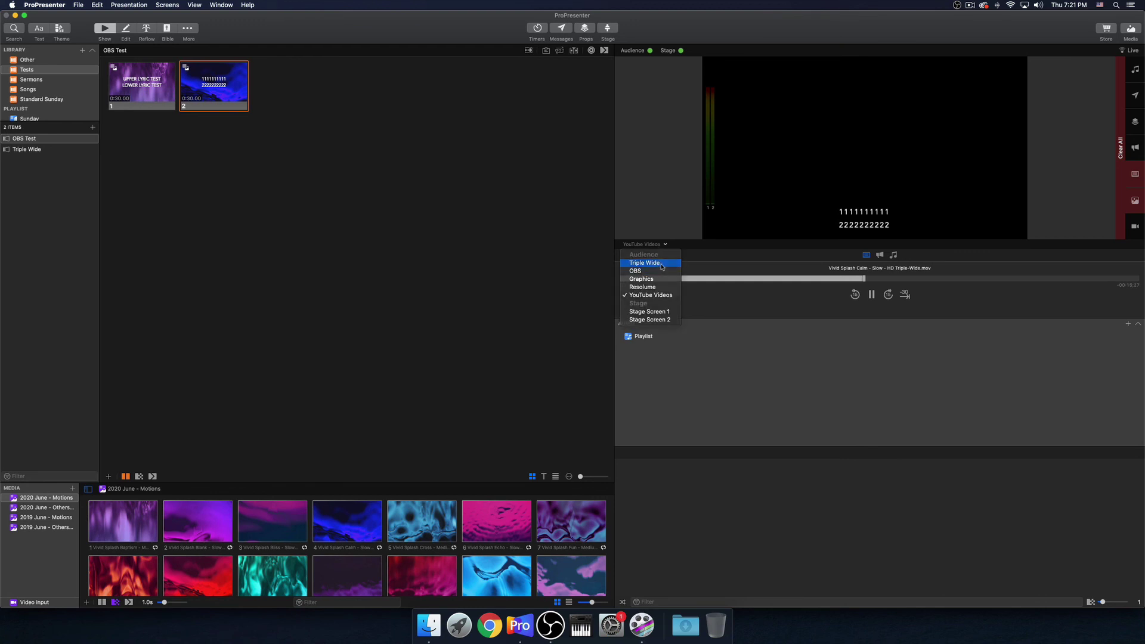
left_click(644, 279)
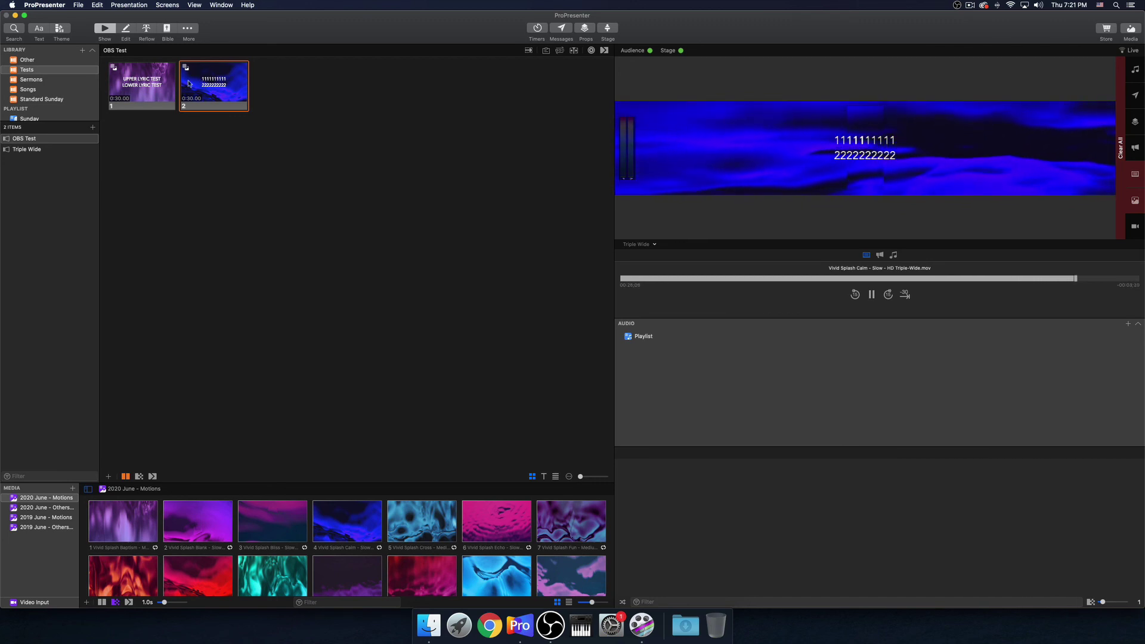
left_click(644, 245)
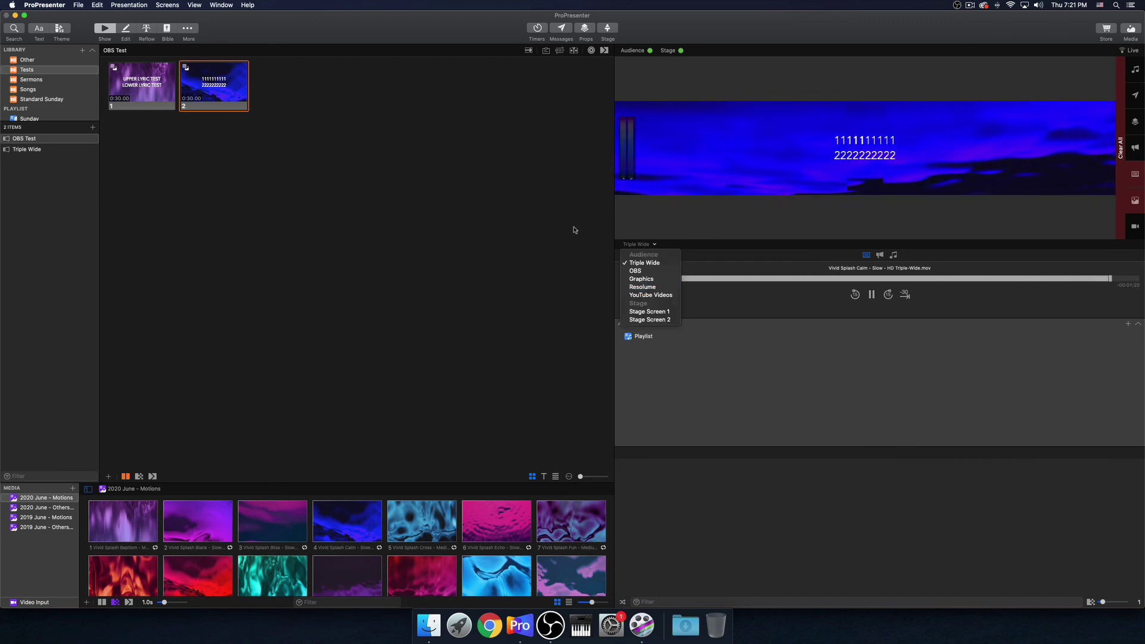
left_click(289, 107)
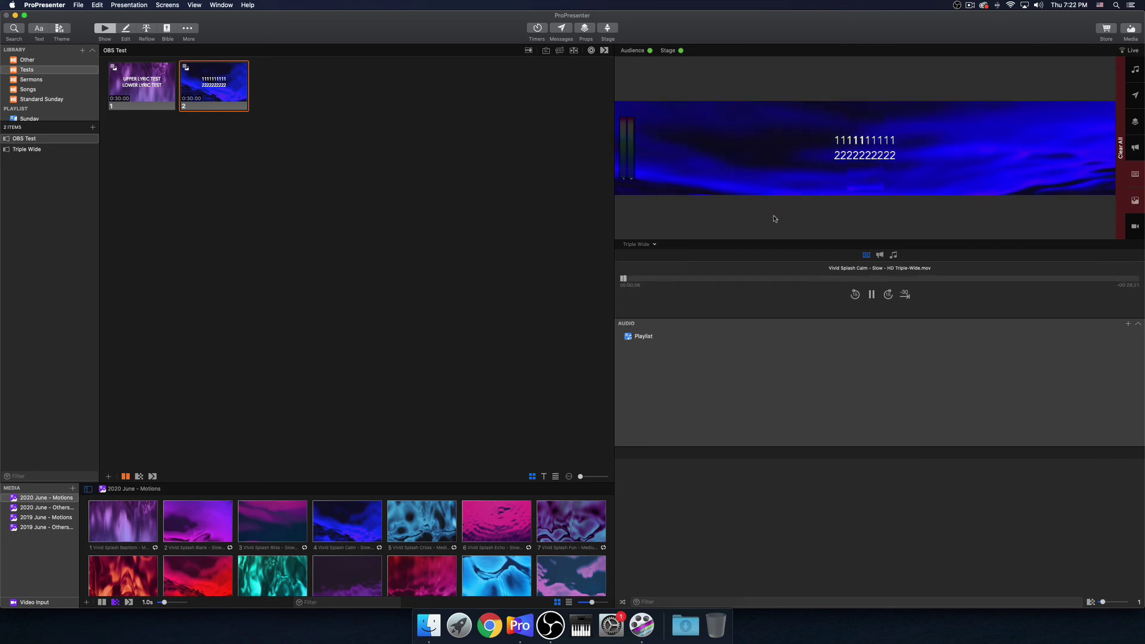
left_click(640, 243)
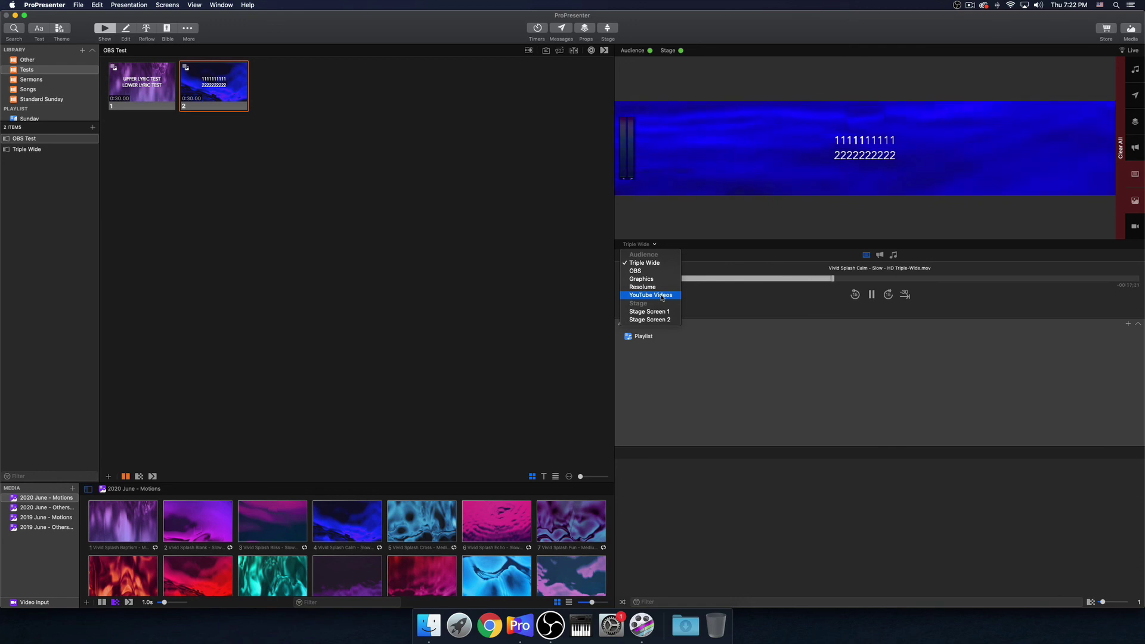
left_click(708, 265)
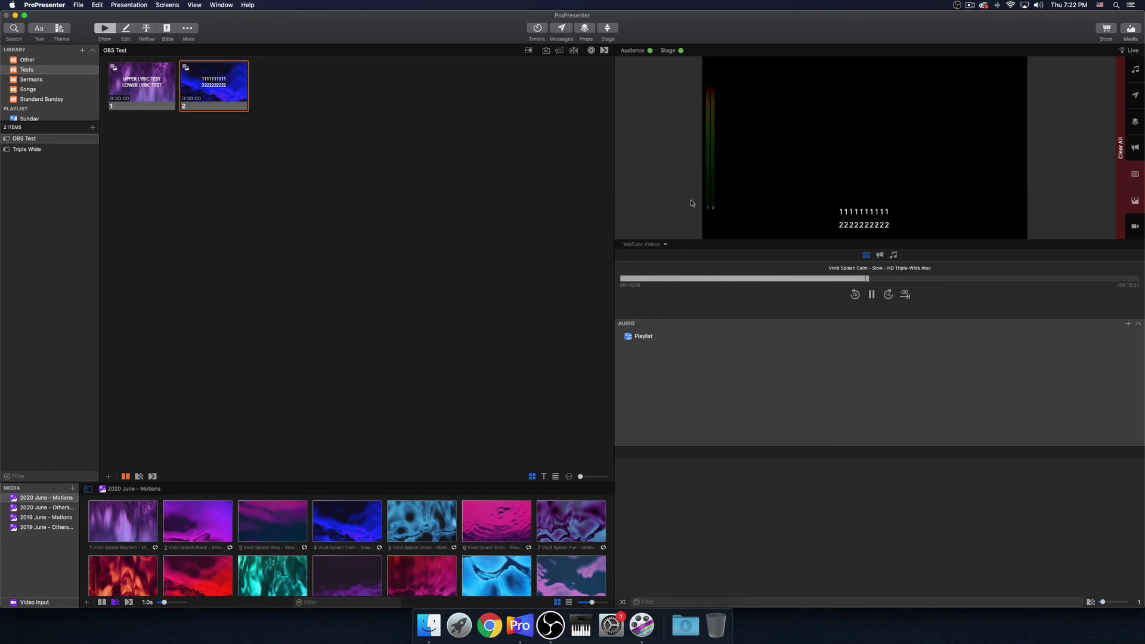
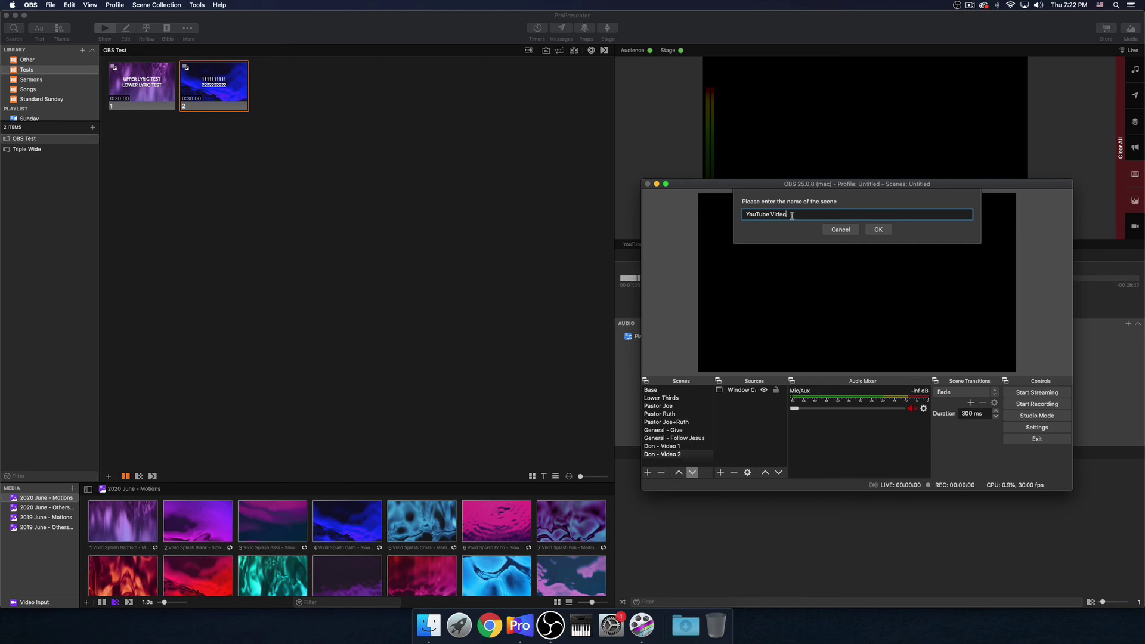
Step: In OBS, create the scene YouTube Videos and add the existing Blackmagic Device source to it
key("Return")
left_click(721, 472)
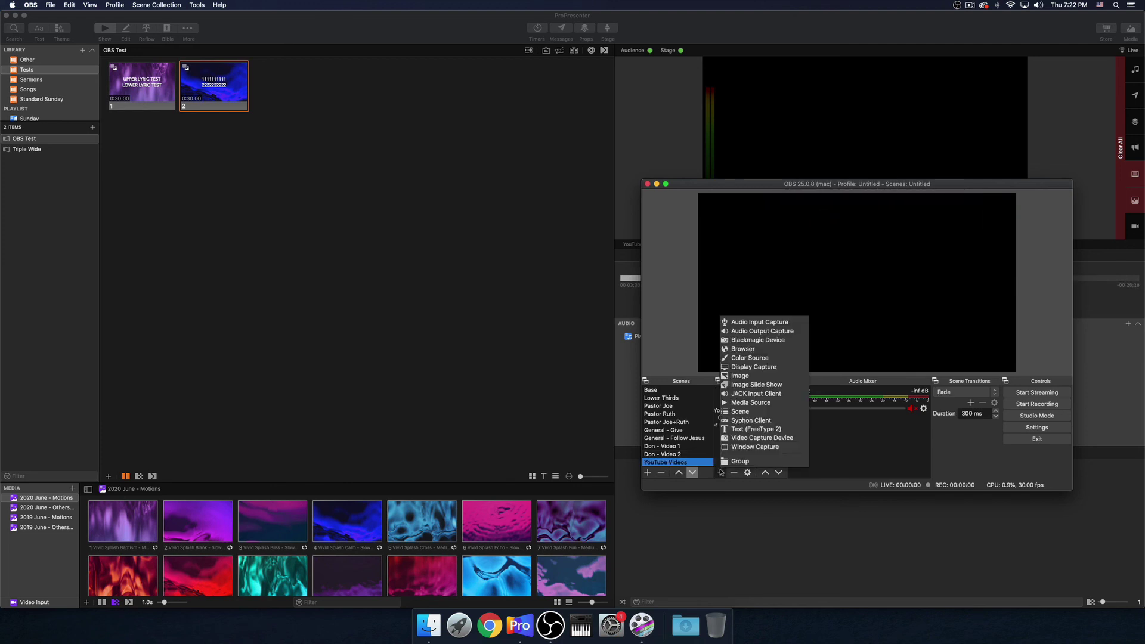
left_click(775, 340)
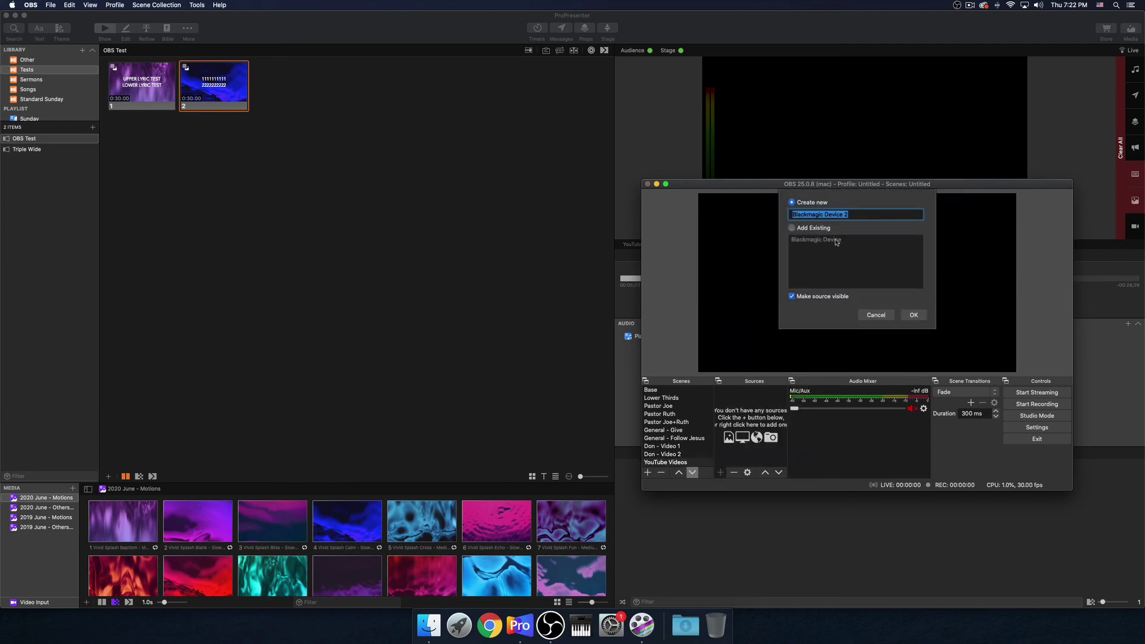
left_click(832, 240)
left_click(907, 314)
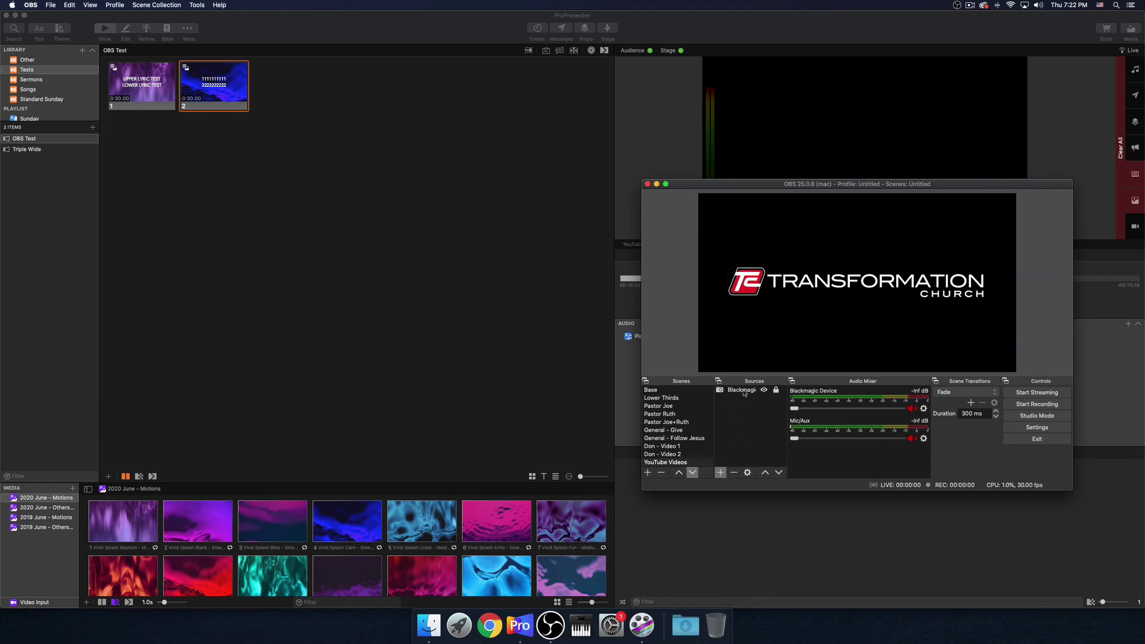
Step: Add a new Syphon Client source named Beans to the YouTube Videos scene
left_click(720, 472)
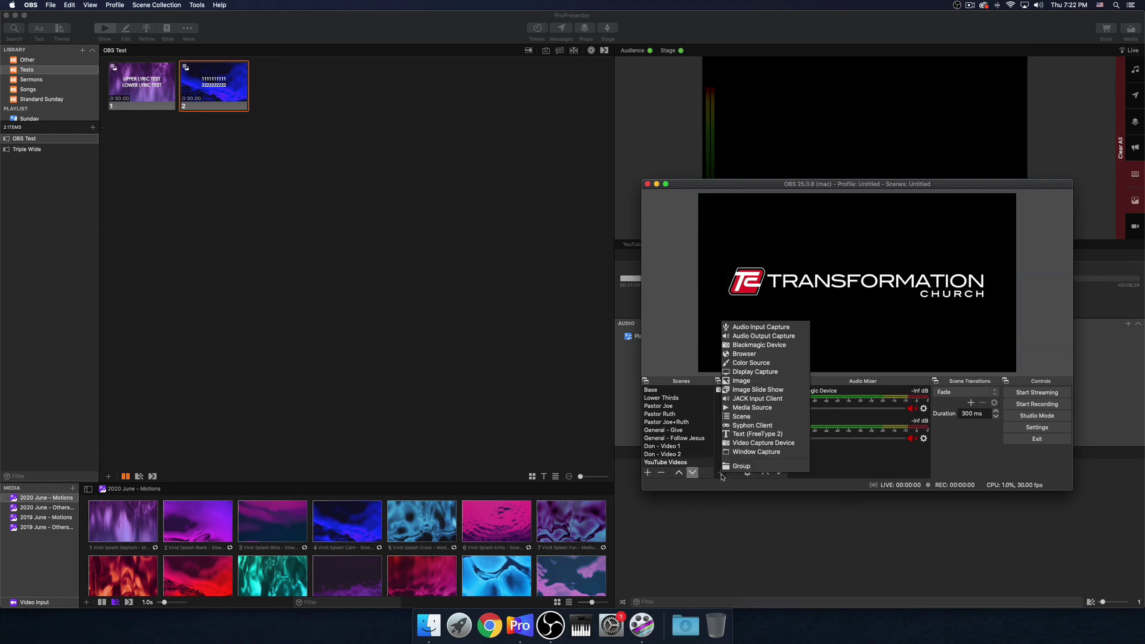
left_click(752, 425)
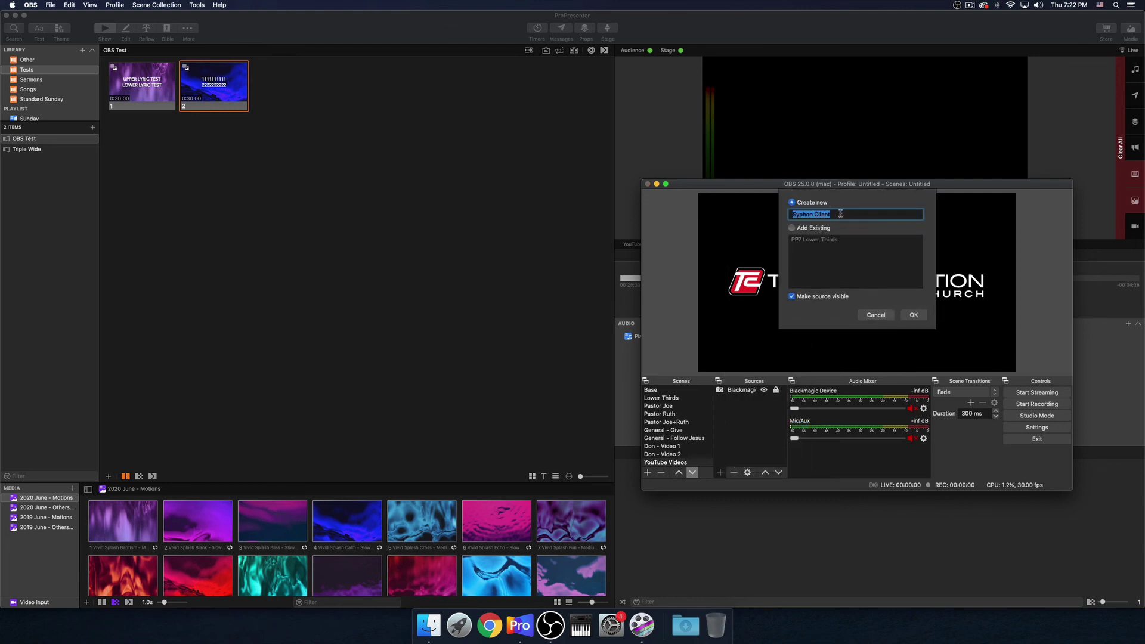
type("Syphone")
key("BackSpace")
key("BackSpace")
type("3")
left_click_drag(840, 214, 762, 210)
type("B")
left_click(913, 315)
left_click(913, 315)
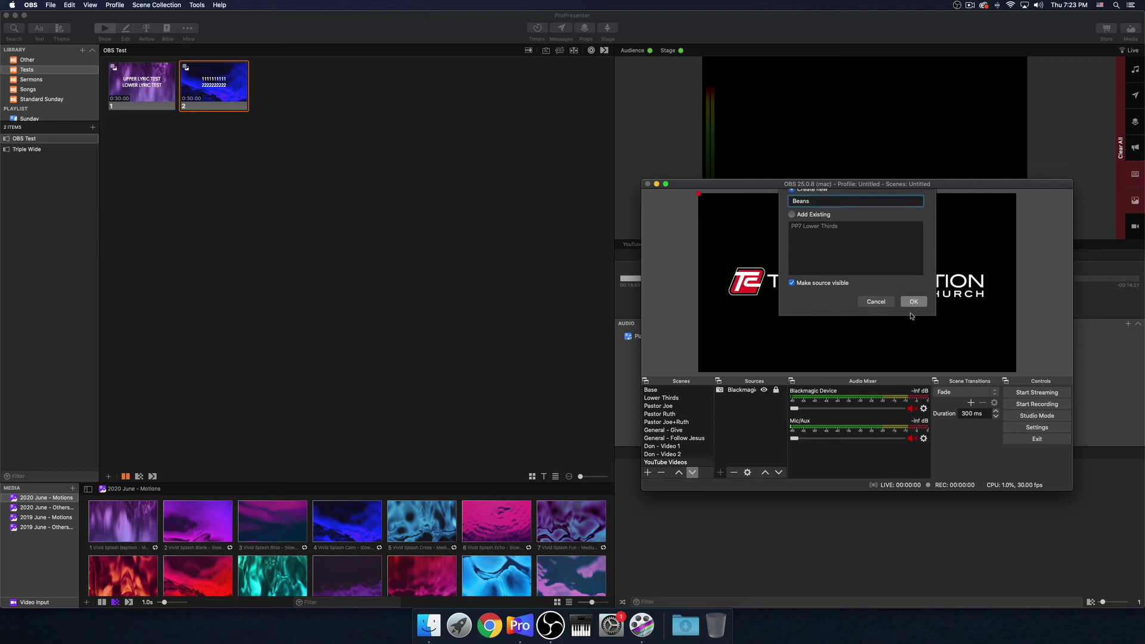
Step: Set the Beans source to [ProPresenter] Syphon - 3 and allow transparency
left_click(782, 348)
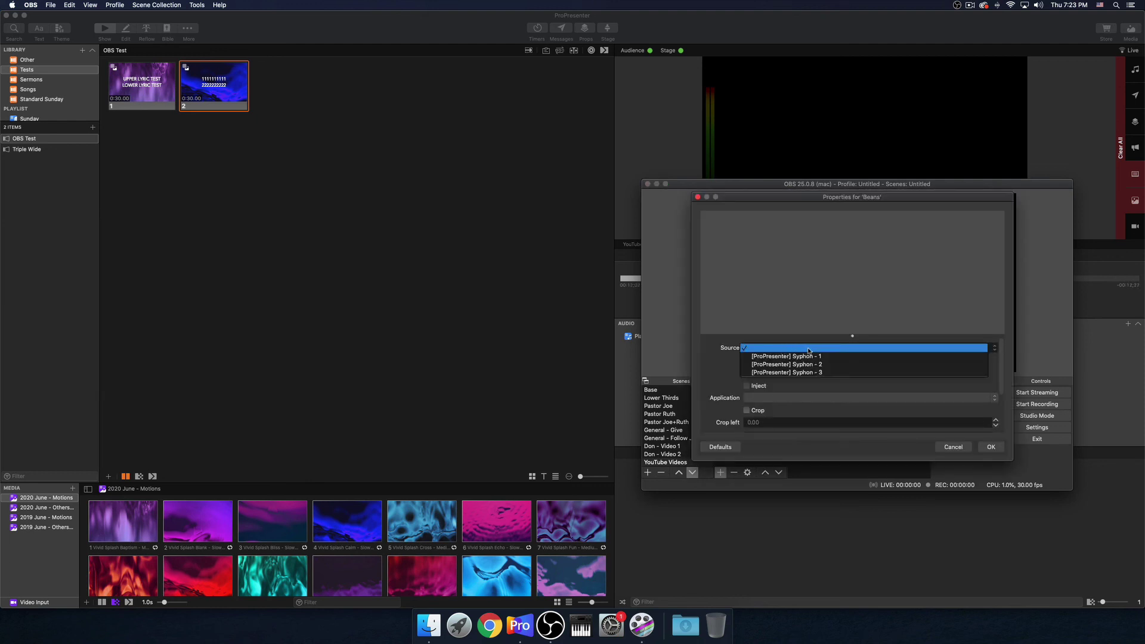
left_click(821, 373)
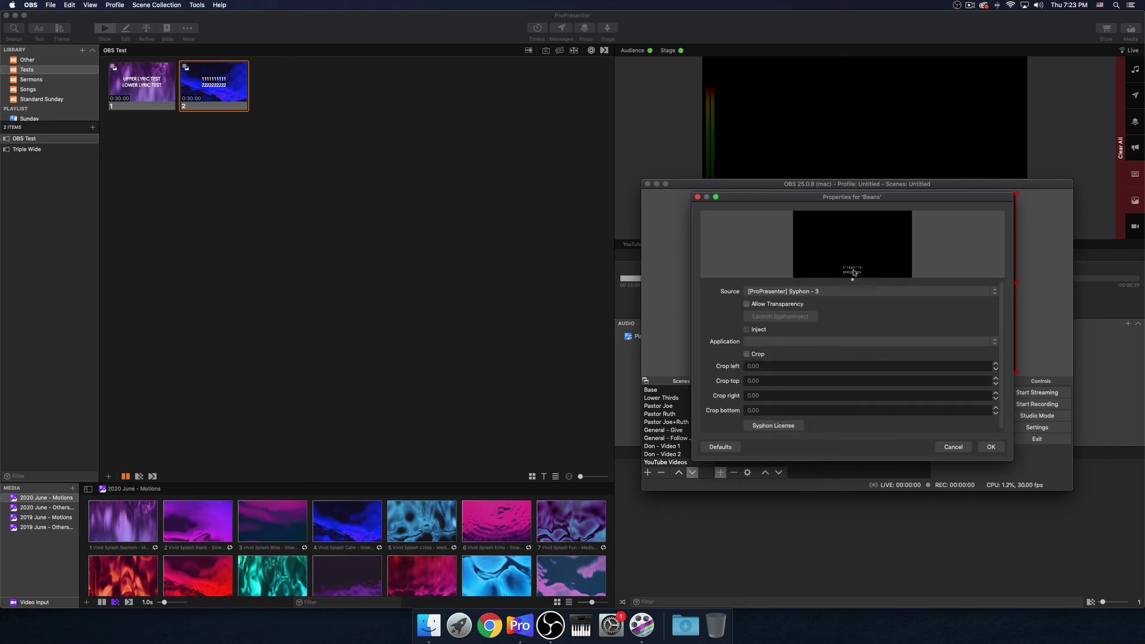
left_click_drag(854, 280, 855, 309)
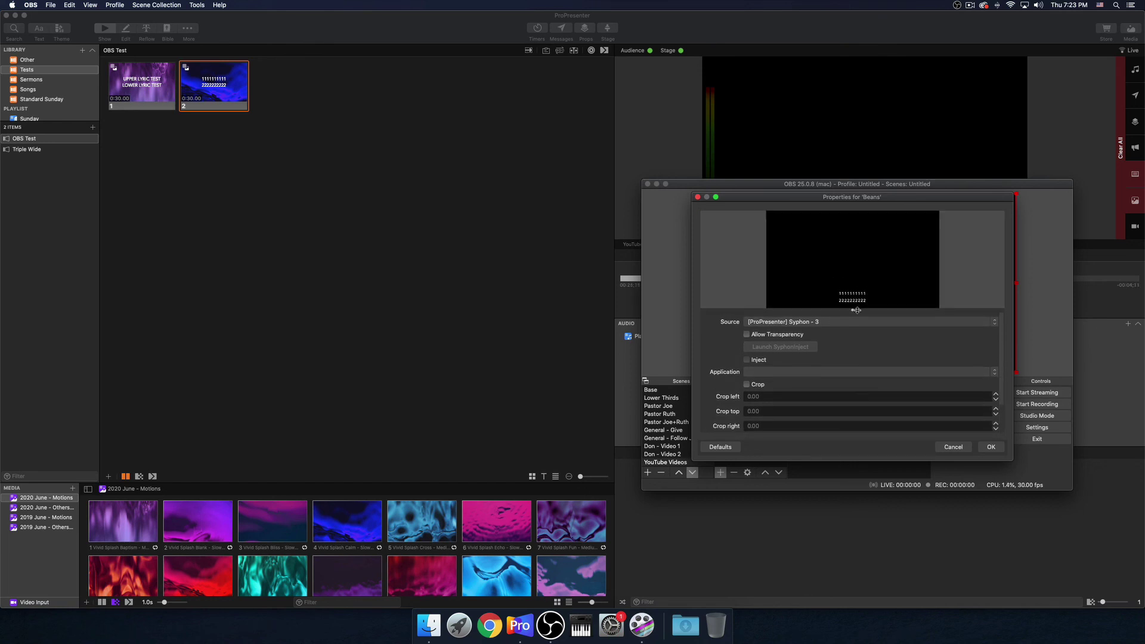
left_click(799, 338)
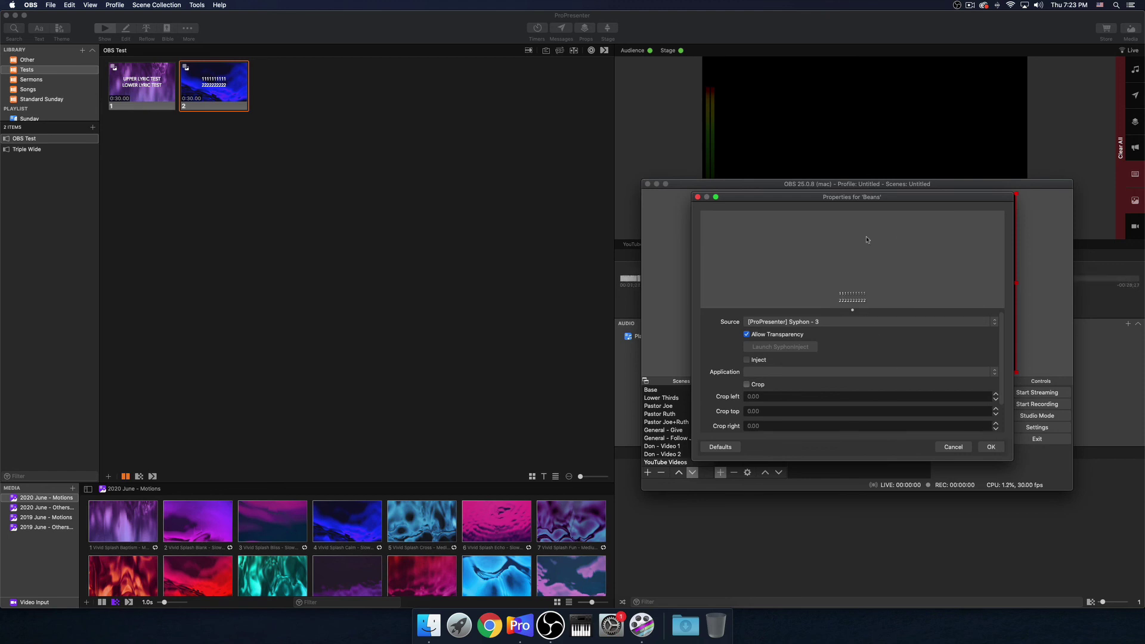
left_click(992, 447)
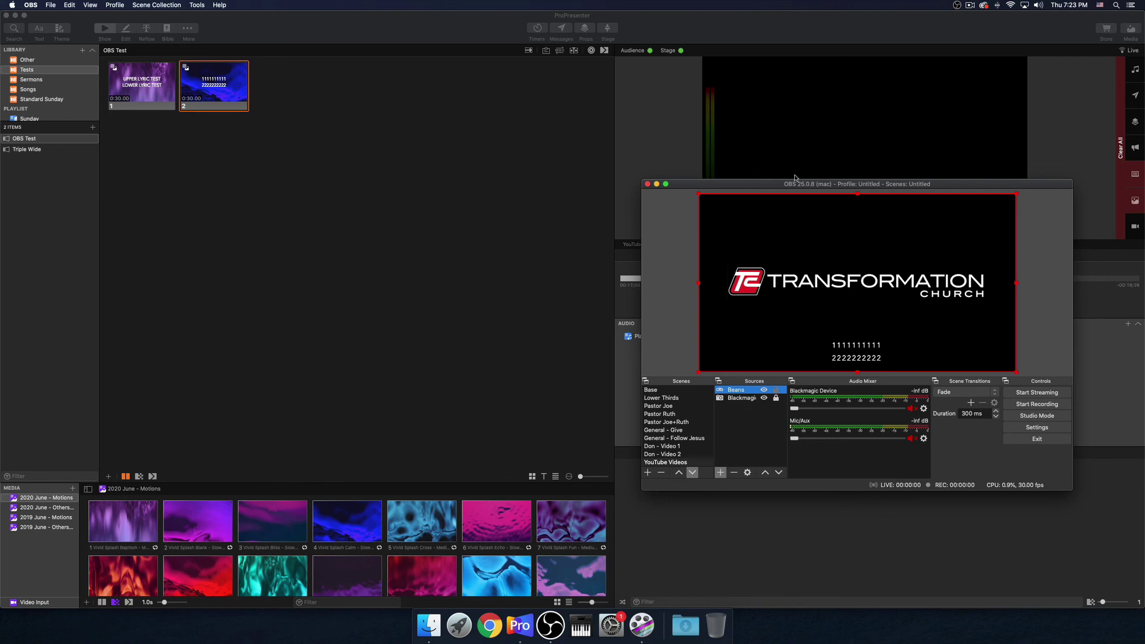
Step: Switch to ProPresenter and shrink its window so the OBS preview shows beside it
left_click(973, 30)
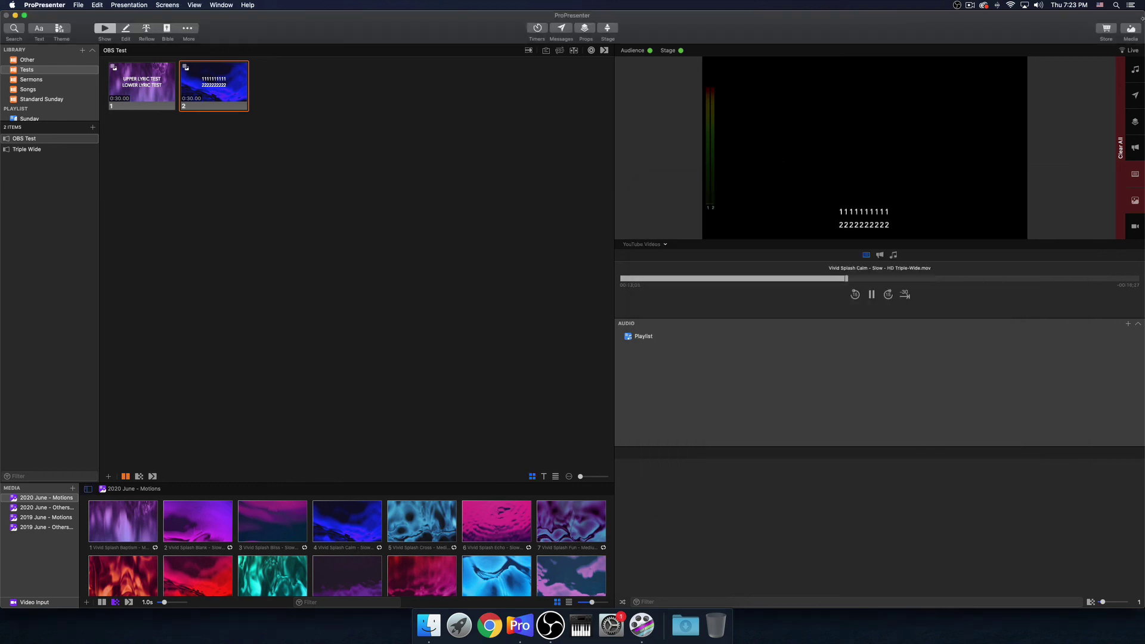
double_click(892, 30)
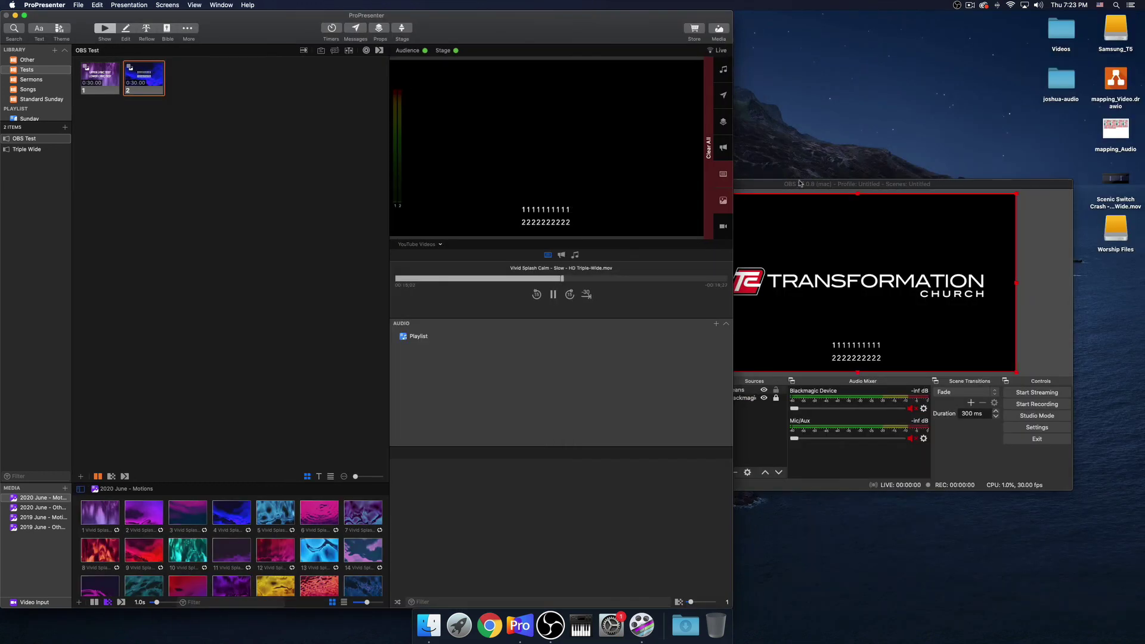
Step: Move the OBS window clear of the ProPresenter window and clear all live output in ProPresenter
left_click_drag(800, 183, 886, 99)
left_click(708, 205)
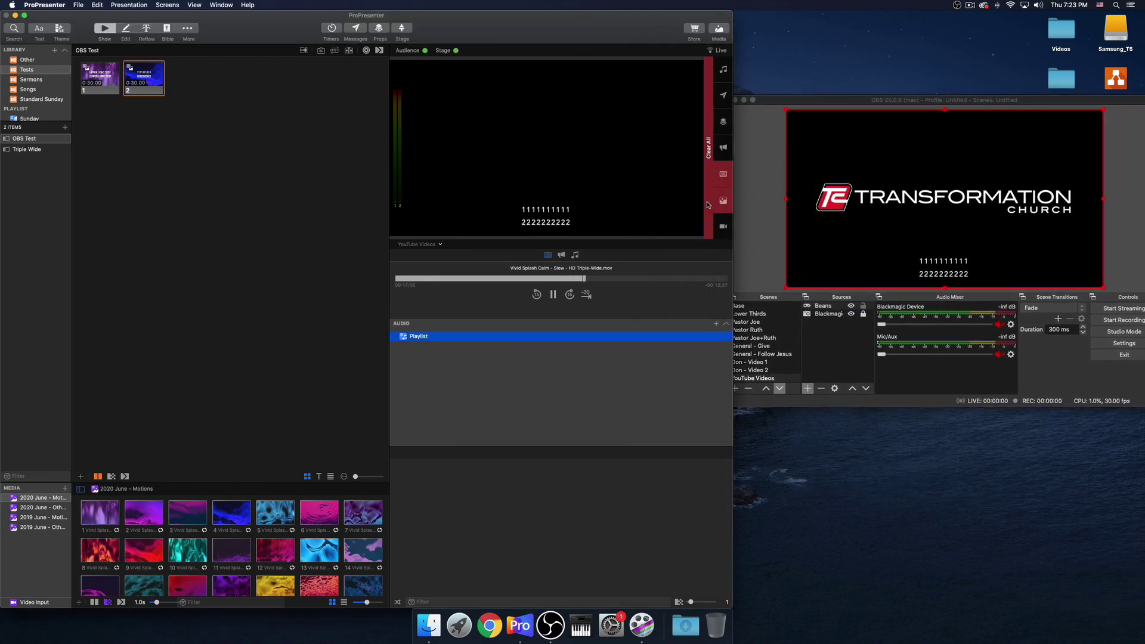
left_click(708, 204)
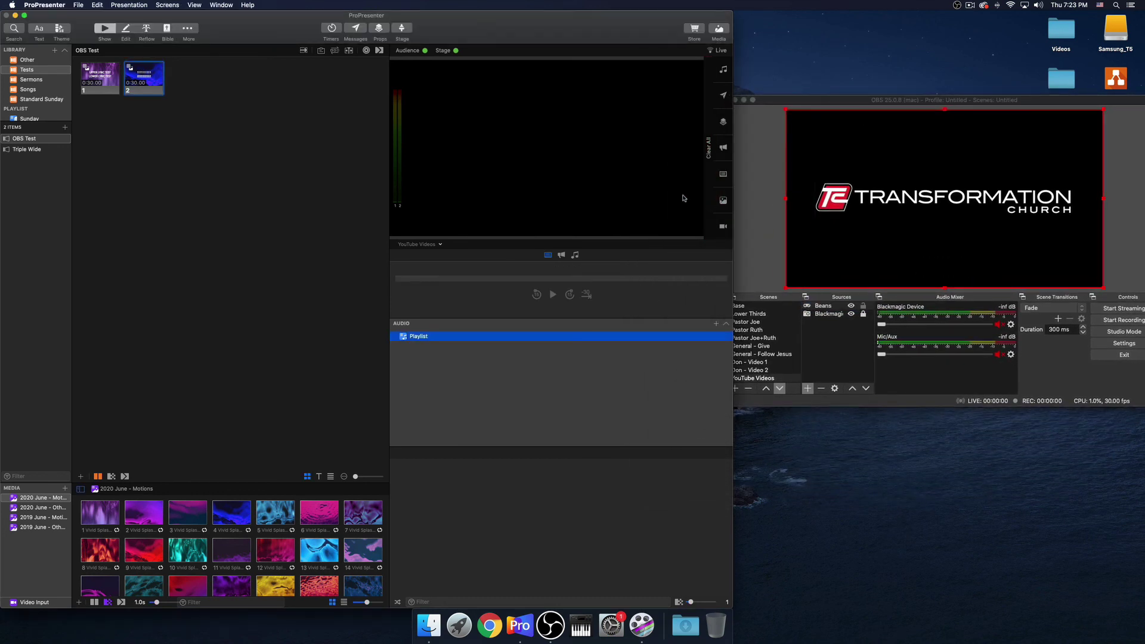
Step: Set the output preview to Triple Wide and send slides 1 and 2 of OBS Test live alternately, finishing on slide 1
left_click(433, 244)
left_click(433, 263)
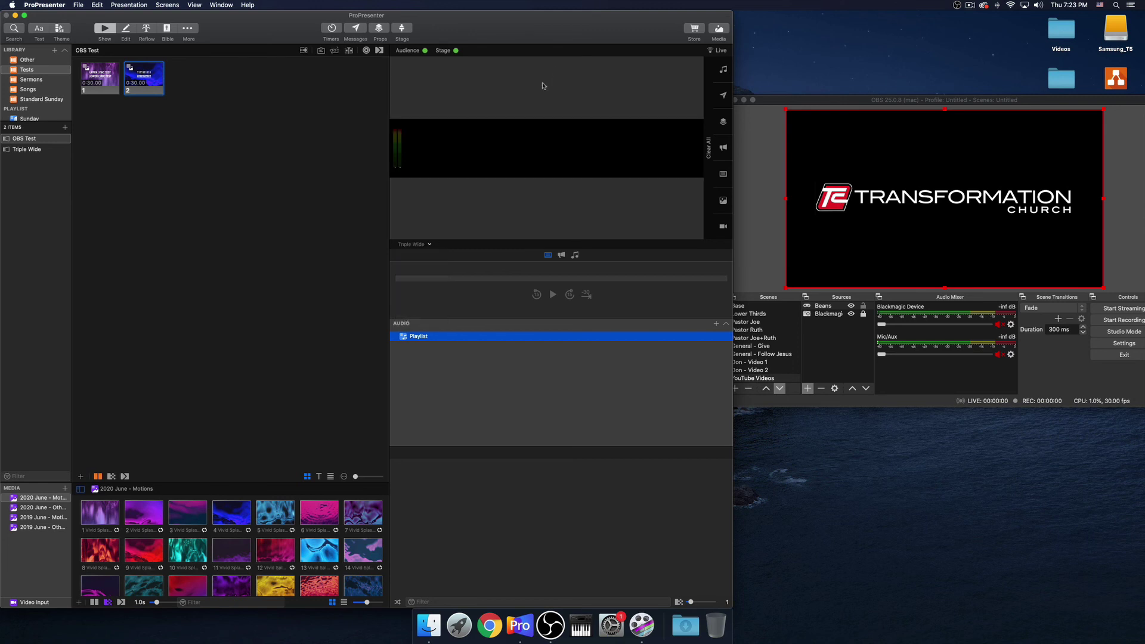
left_click(99, 72)
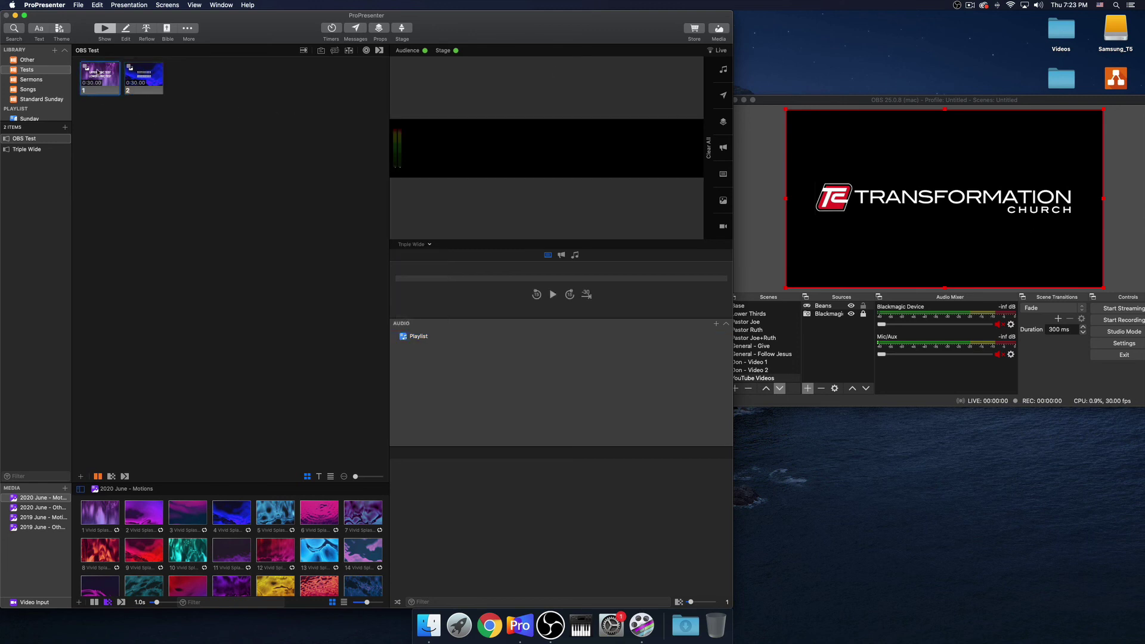
left_click(99, 72)
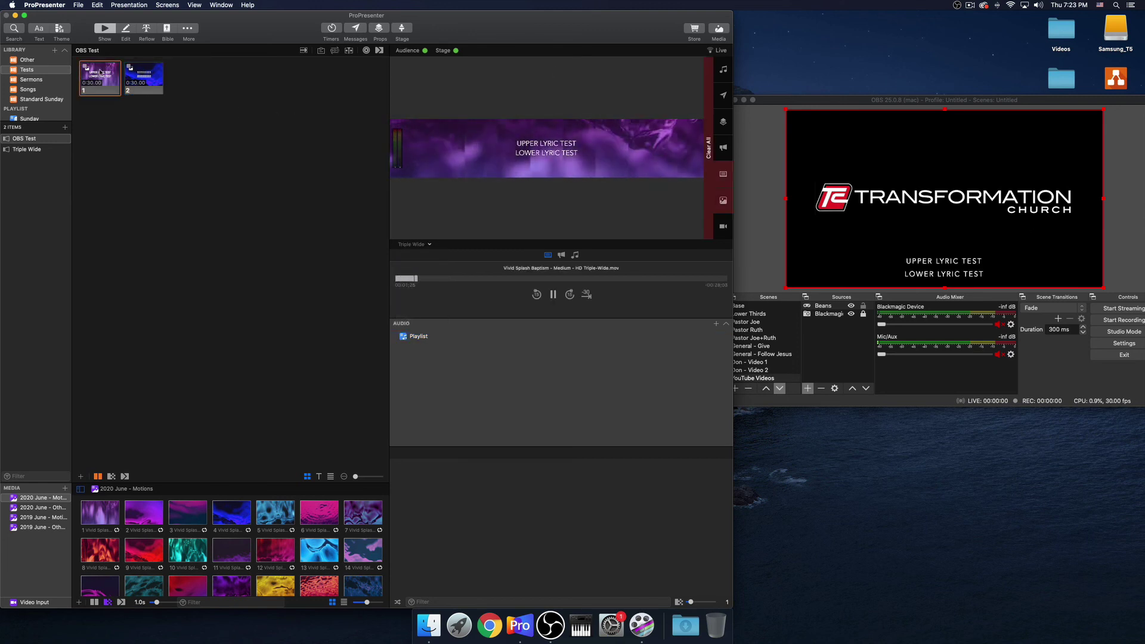
left_click(151, 82)
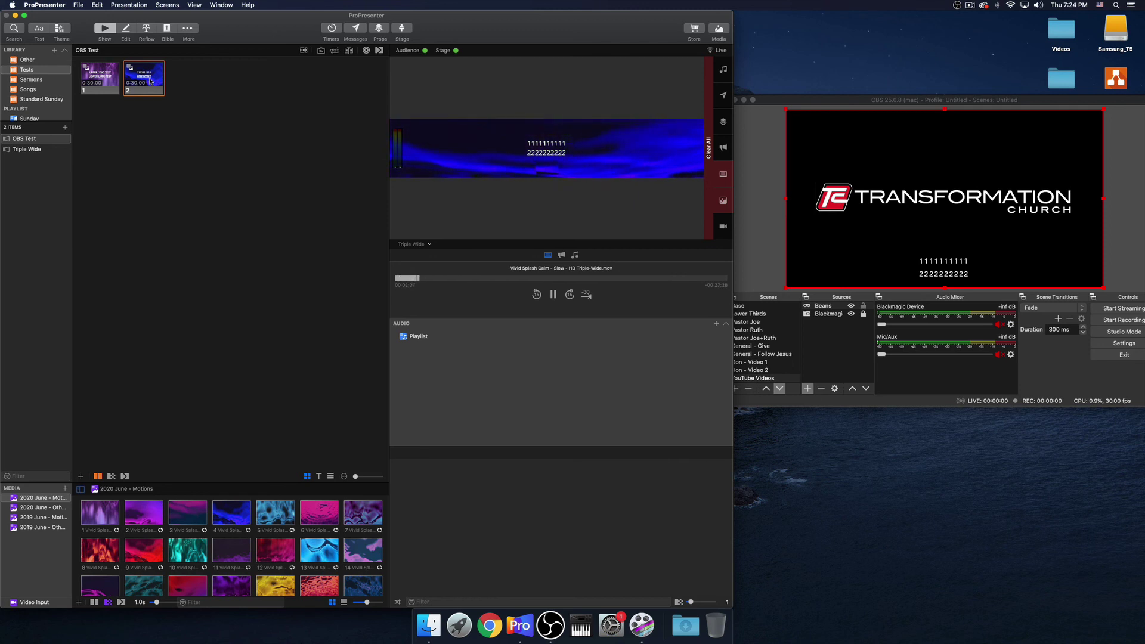
left_click(91, 80)
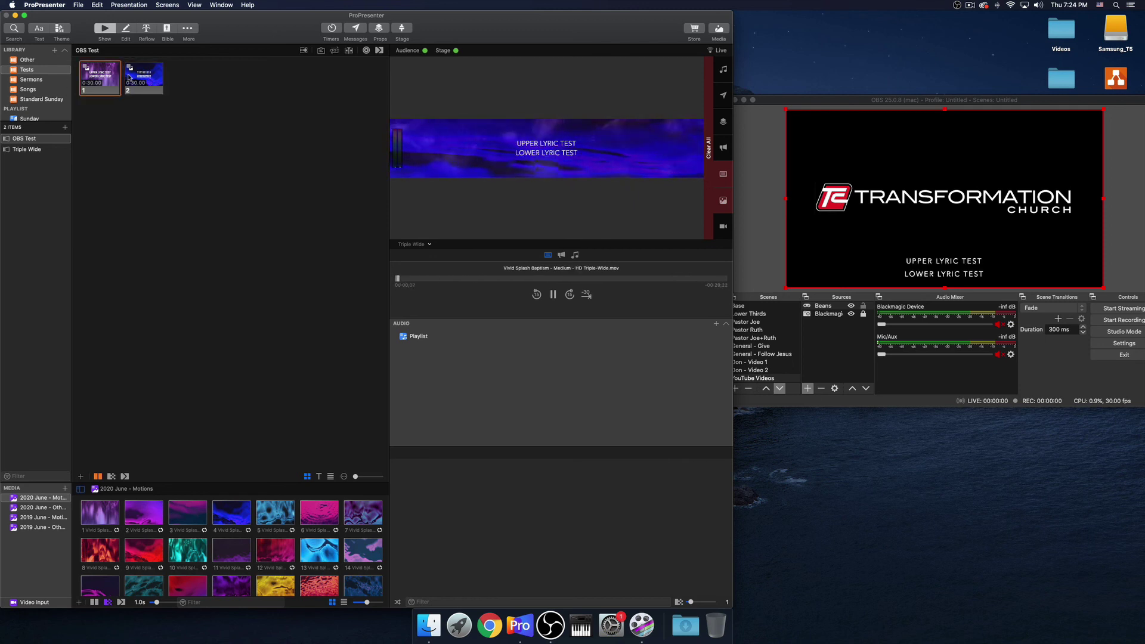
left_click(123, 78)
left_click(98, 78)
Step: In the live YouTube Videos look, try enabling Media for the YouTube screen, then disable it again
left_click(194, 5)
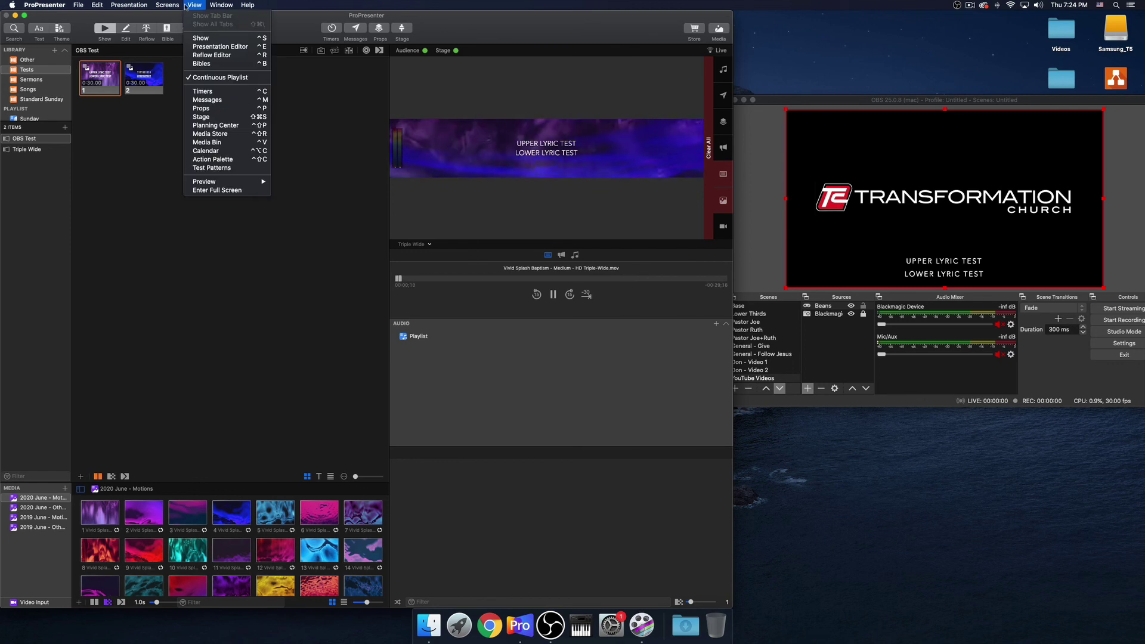
mouse_move(175, 4)
left_click(181, 41)
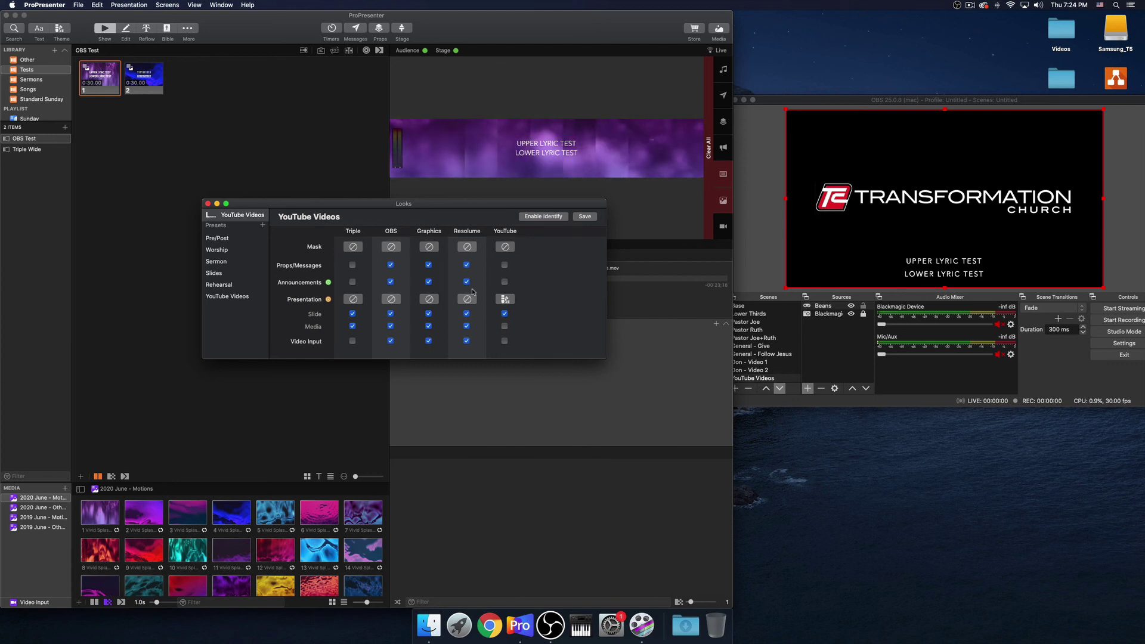
left_click(505, 326)
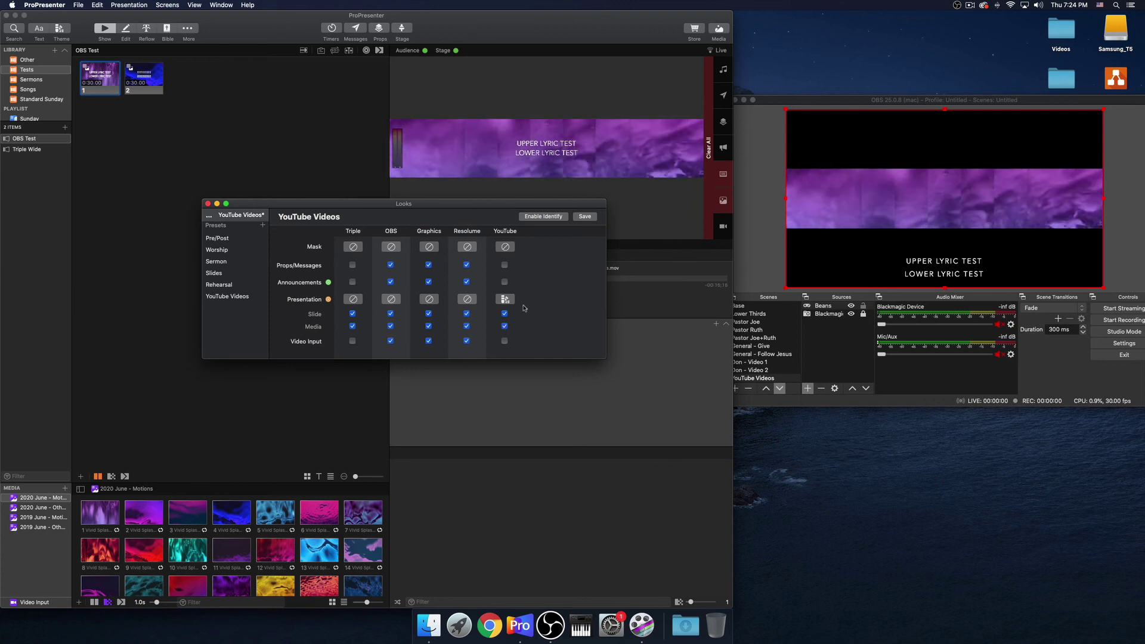
left_click(505, 326)
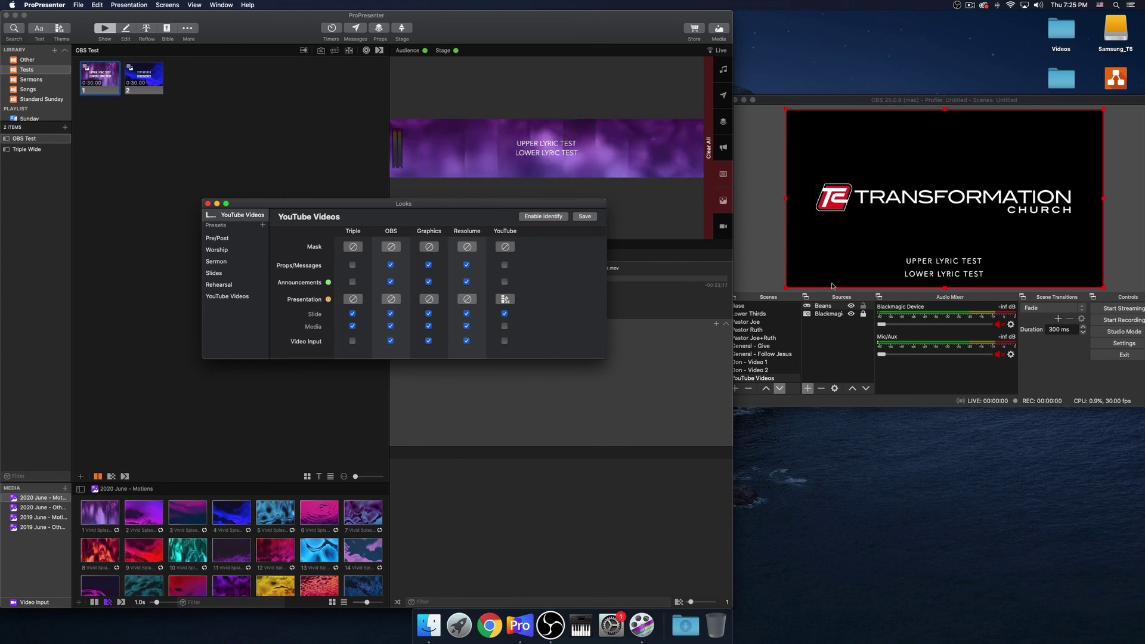
Step: Bring OBS to the front and move its window so that all its controls are fully visible
left_click(874, 153)
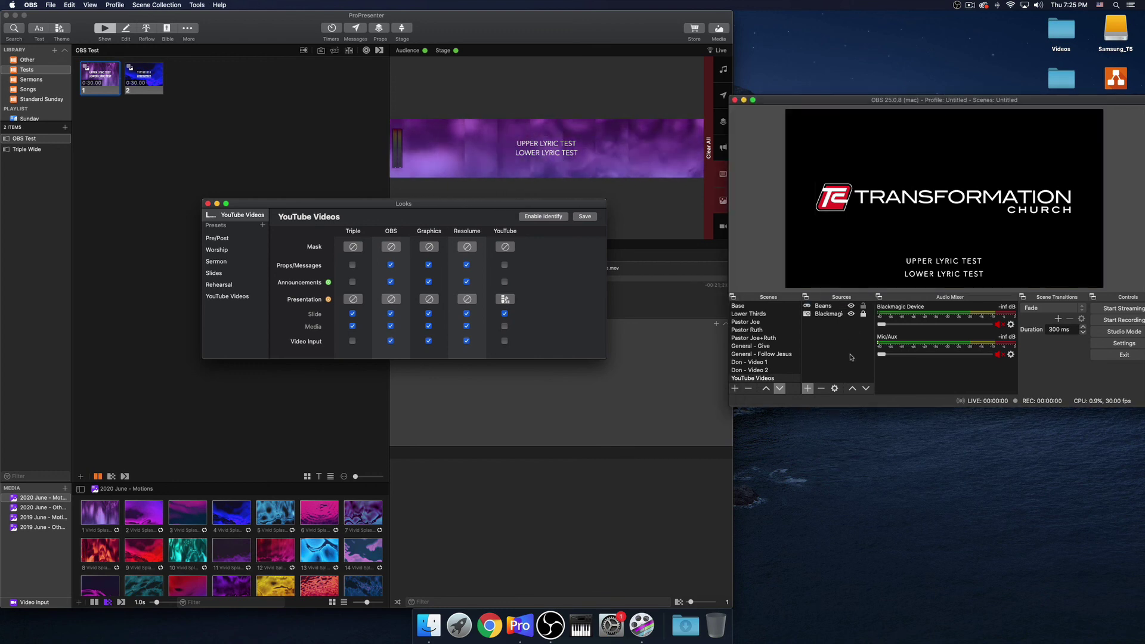
left_click_drag(876, 108, 810, 109)
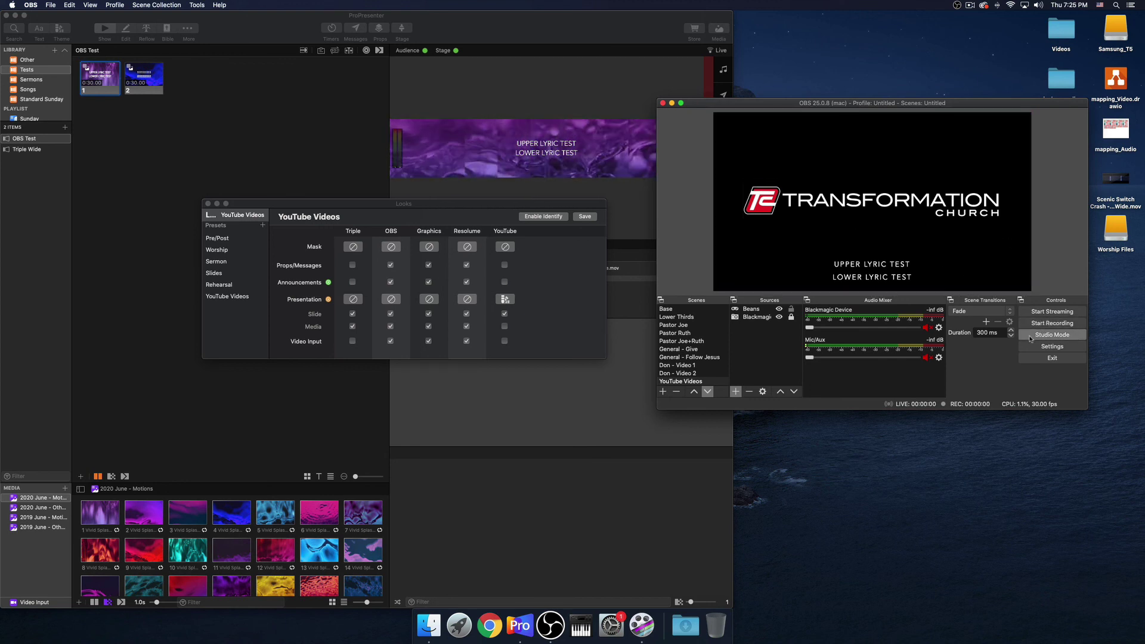
Step: Switch back to ProPresenter and send slide 2 live, followed by slide 1
left_click(609, 278)
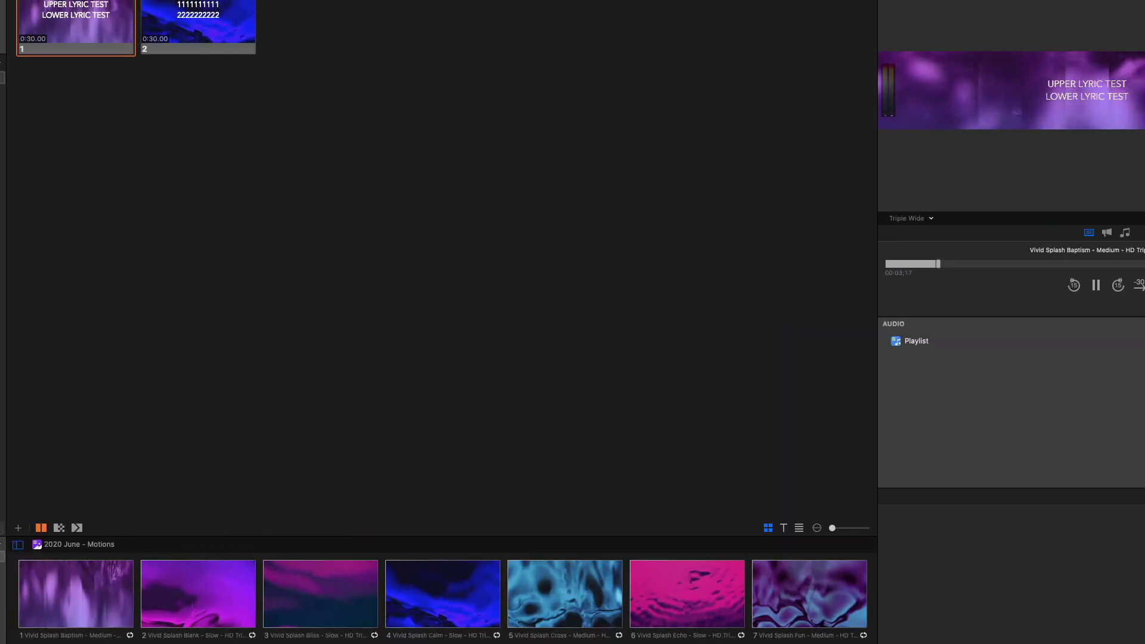
left_click(198, 26)
left_click(76, 26)
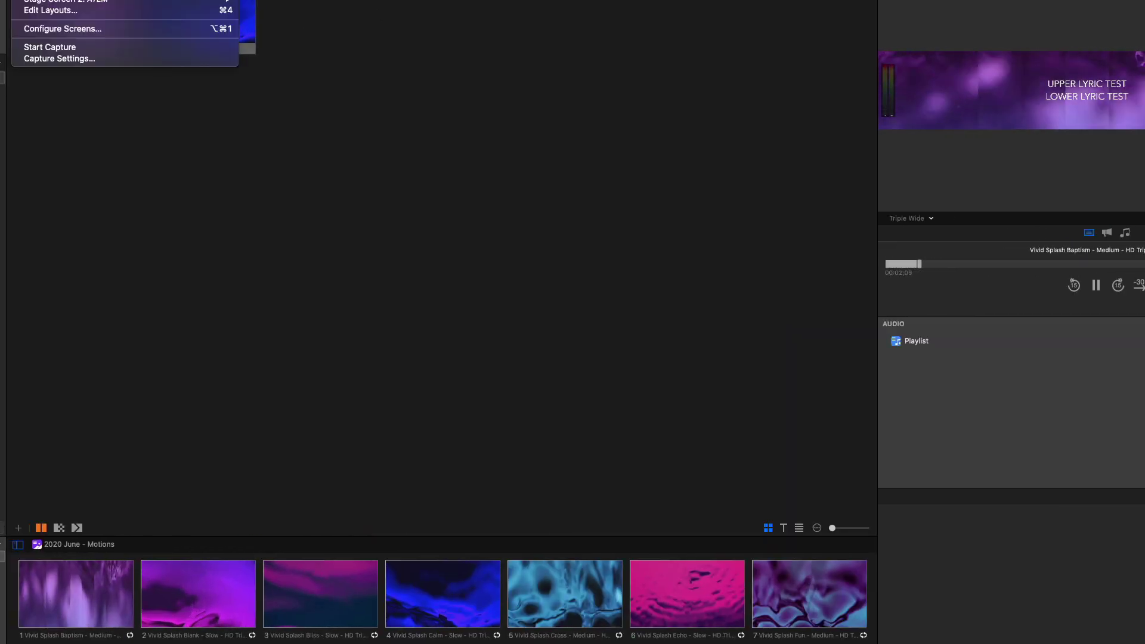
Step: Review the Pre/Post, Rehearsal, Sermon and Worship look presets, make Worship the live look, and close the Looks window
key("super+3")
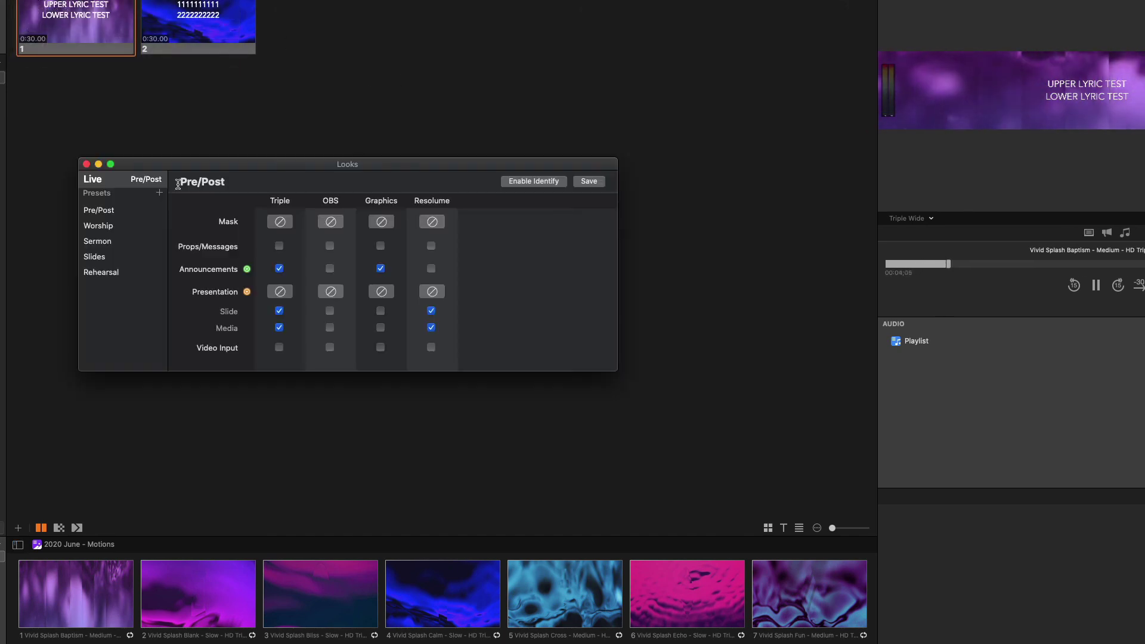
left_click(117, 210)
left_click(120, 272)
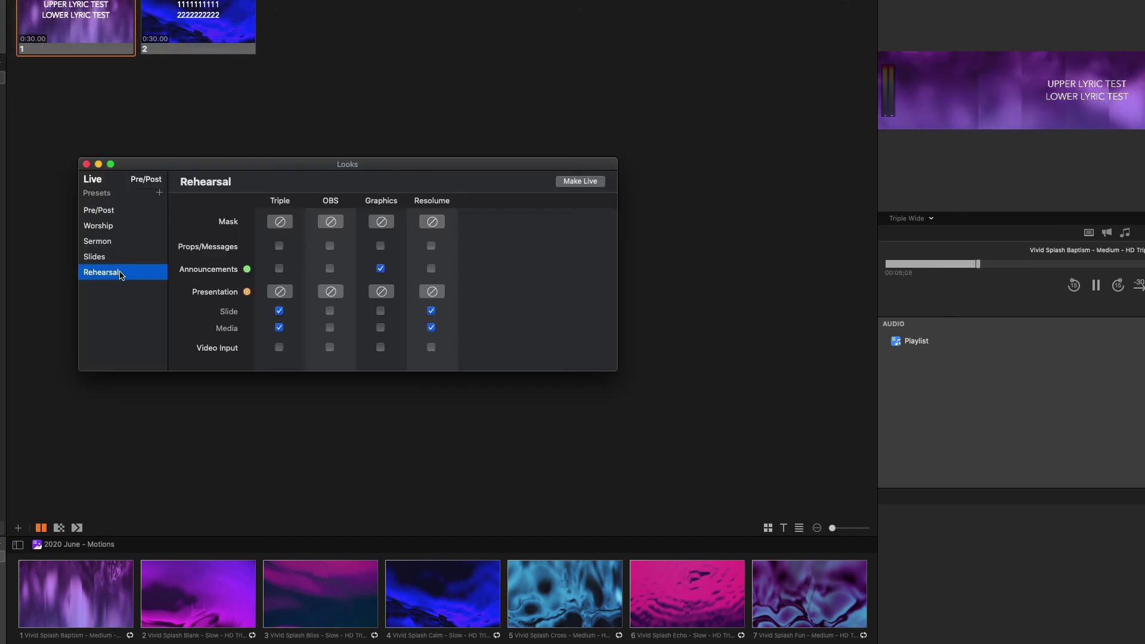
left_click(113, 241)
left_click(113, 225)
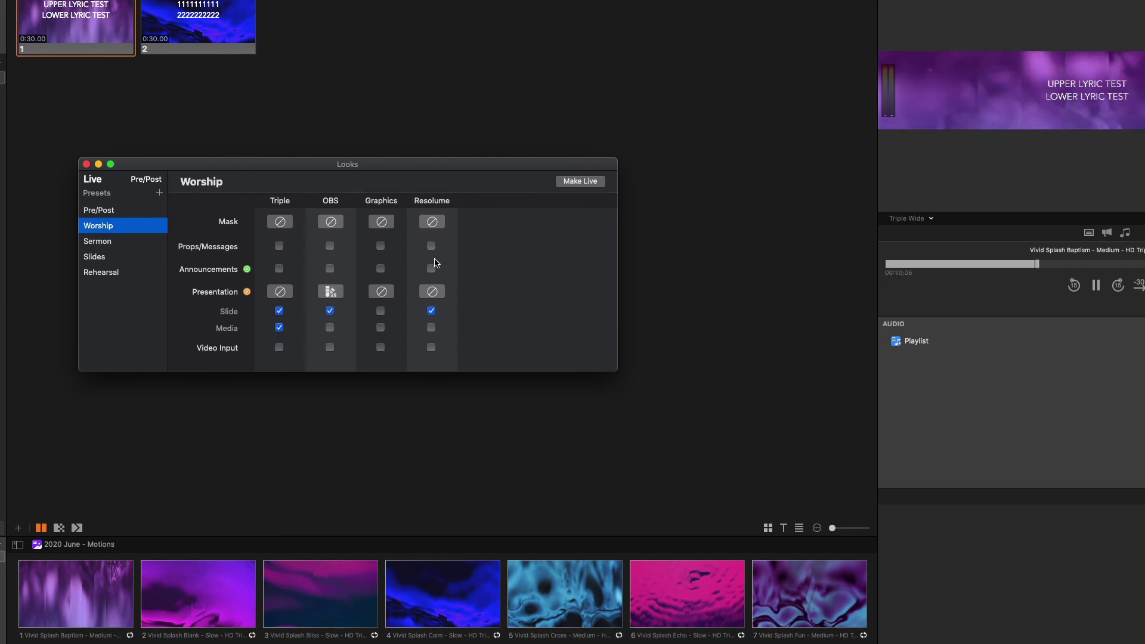
left_click(587, 186)
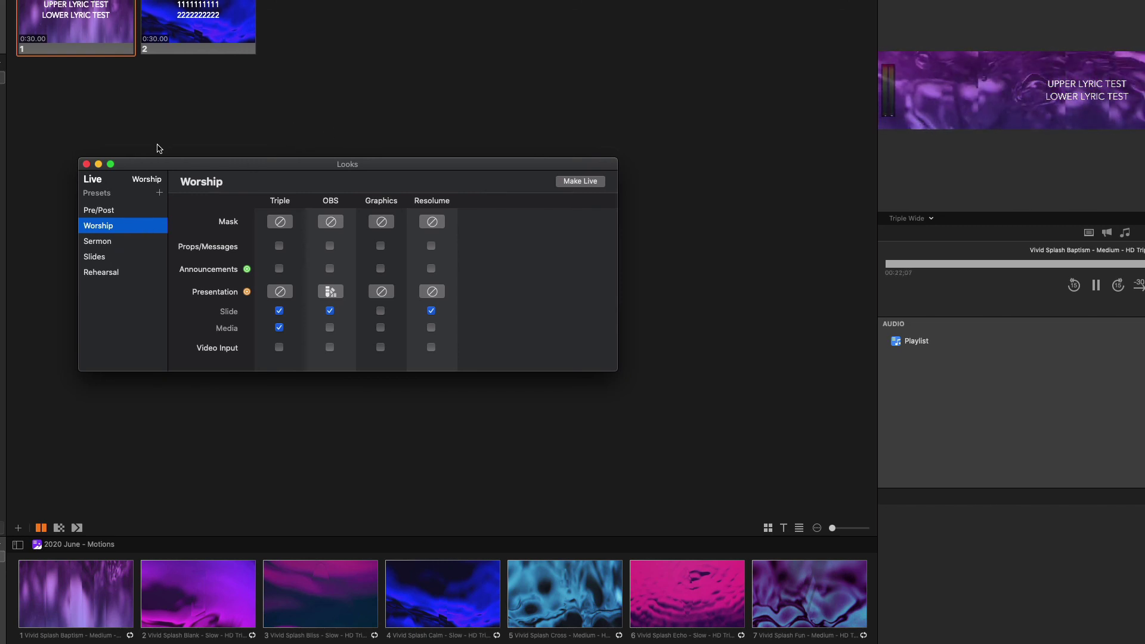
key("super+w")
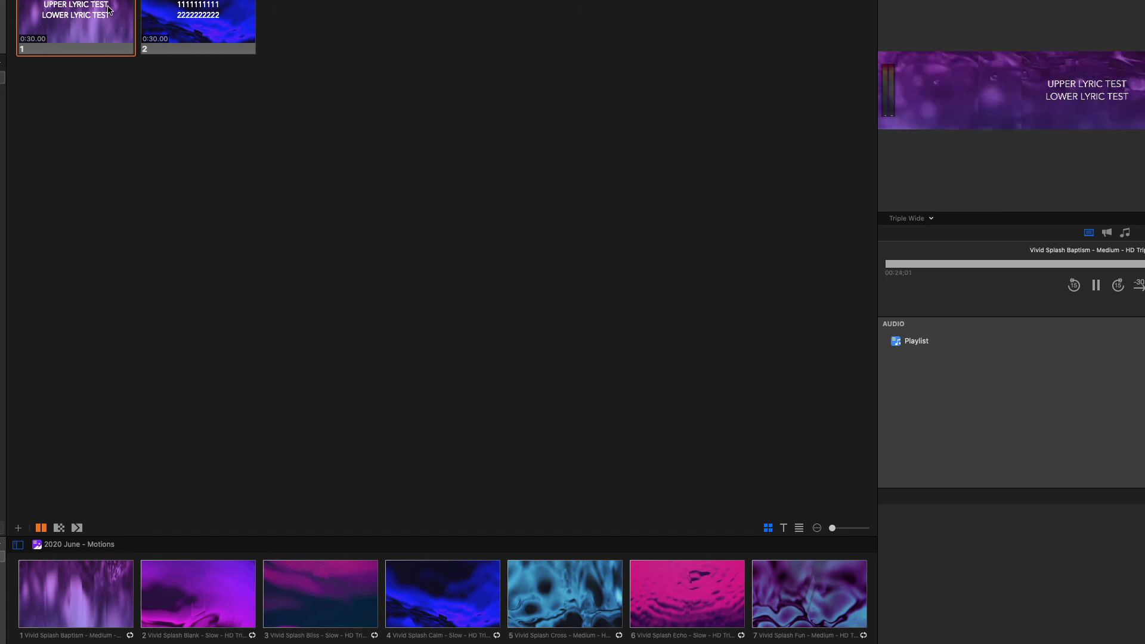
Step: Add an Audience Look action set to Worship to both slide 1 and slide 2
right_click(104, 8)
mouse_move(274, 120)
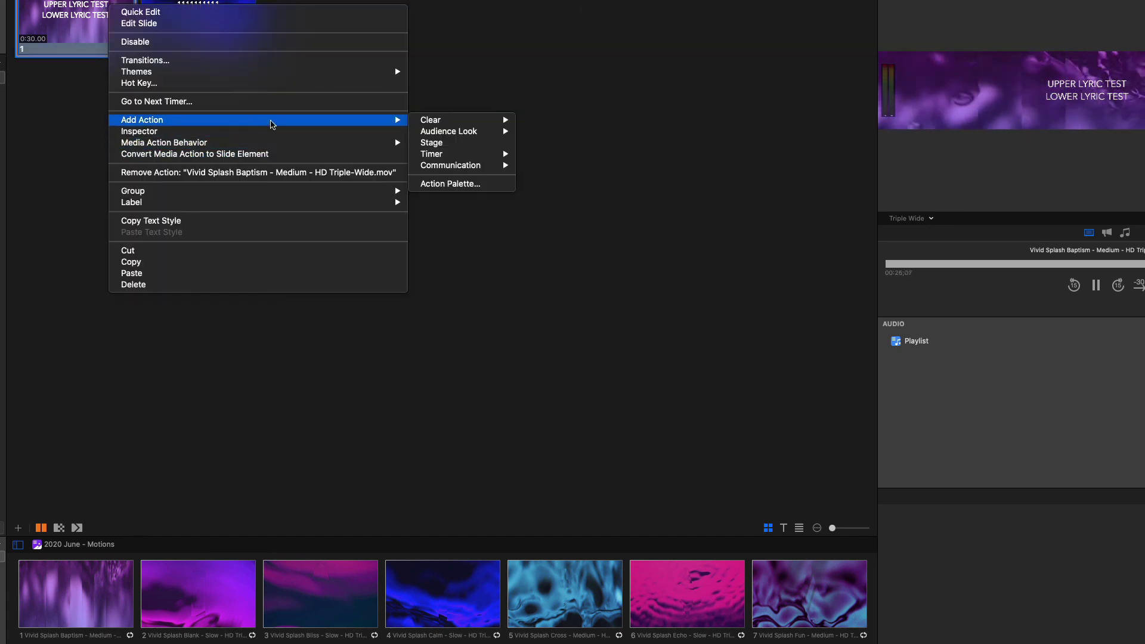
mouse_move(492, 138)
left_click(549, 142)
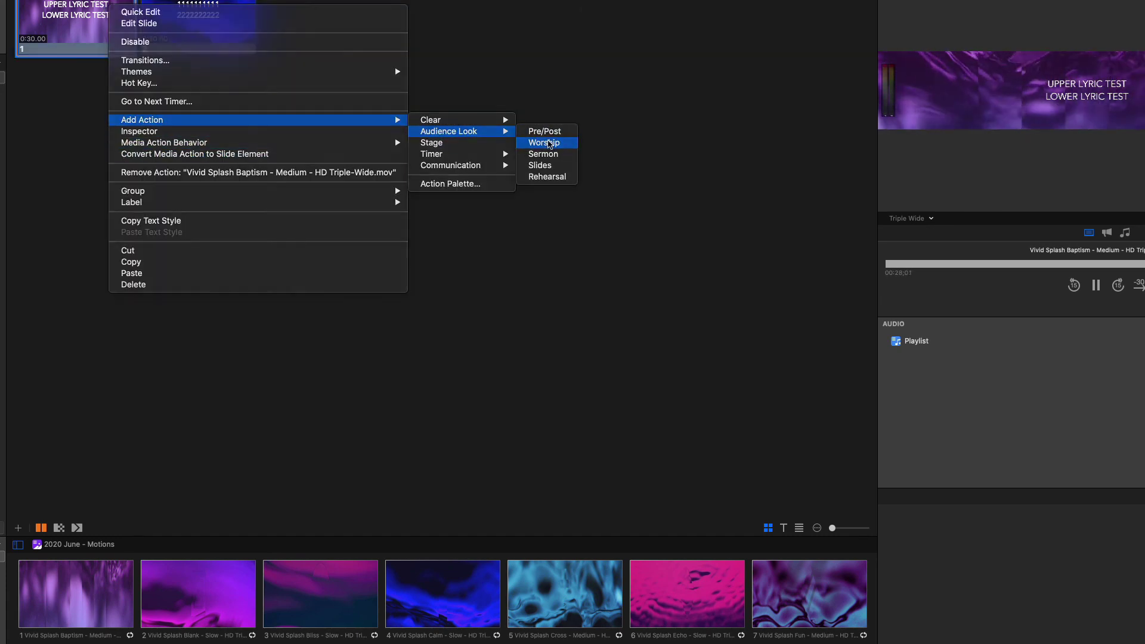
right_click(198, 7)
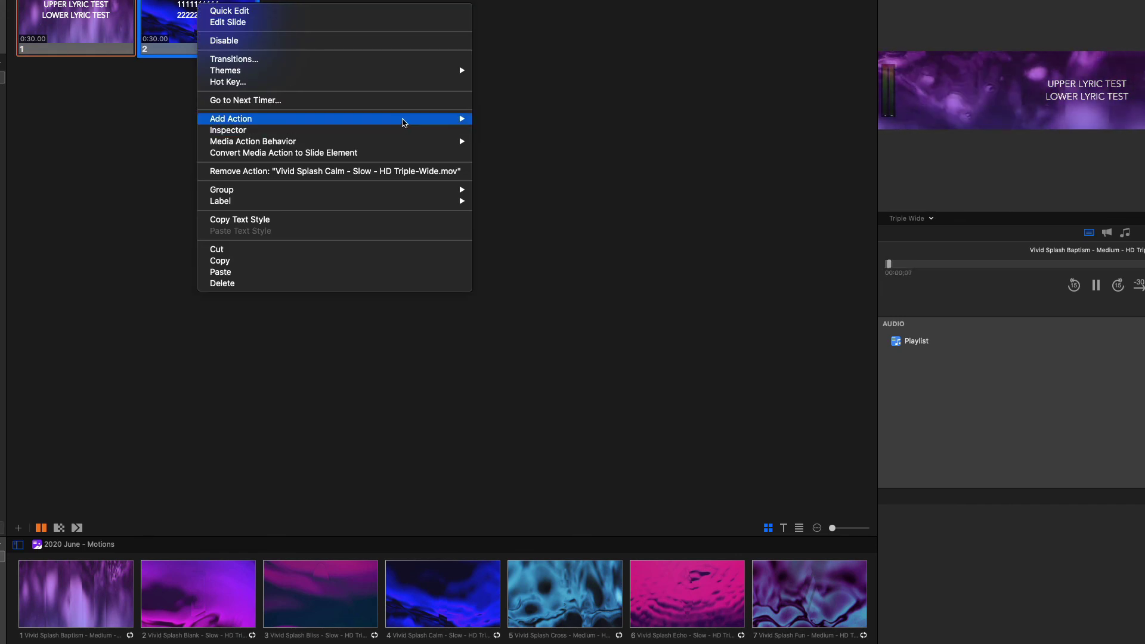
mouse_move(403, 119)
mouse_move(561, 137)
left_click(608, 141)
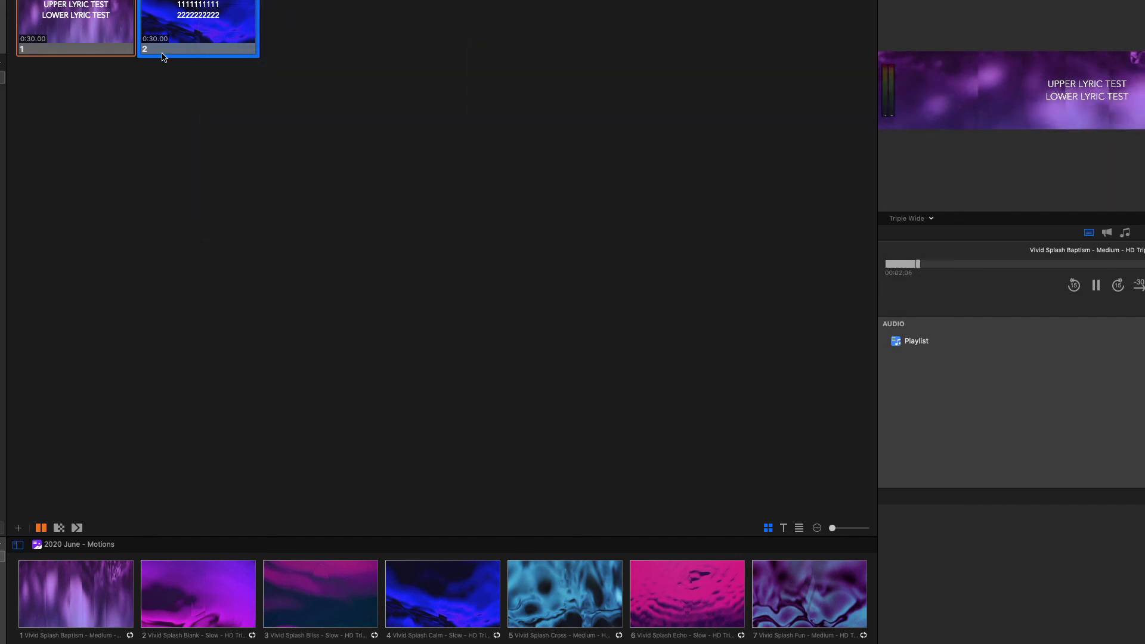
Step: Send slide 1 live and set the output preview to the OBS screen
left_click(122, 40)
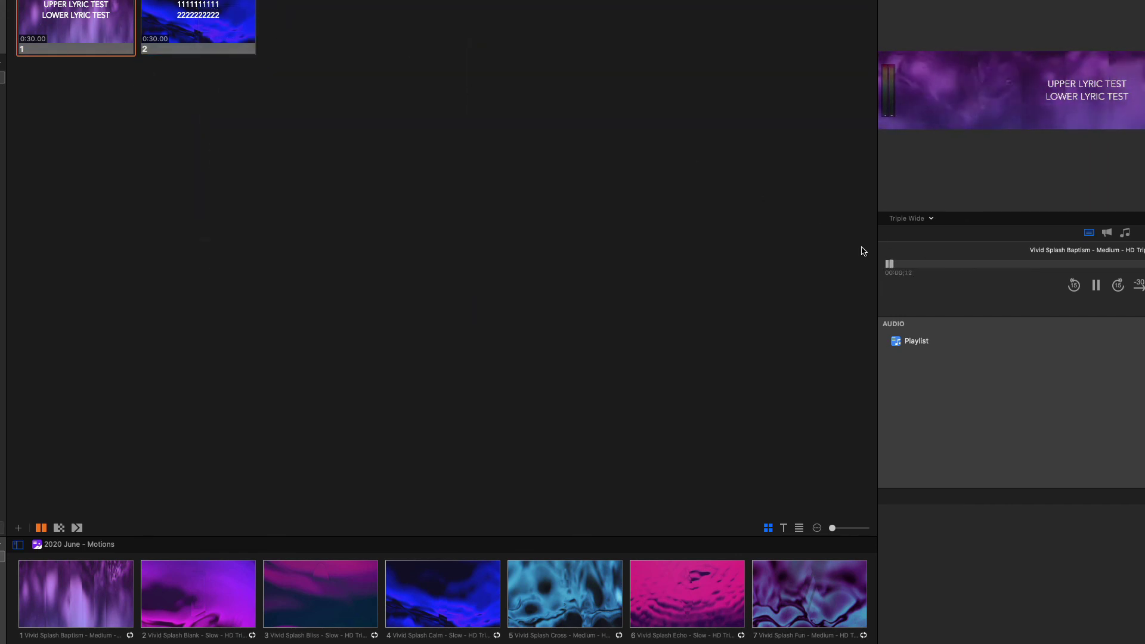
left_click(928, 219)
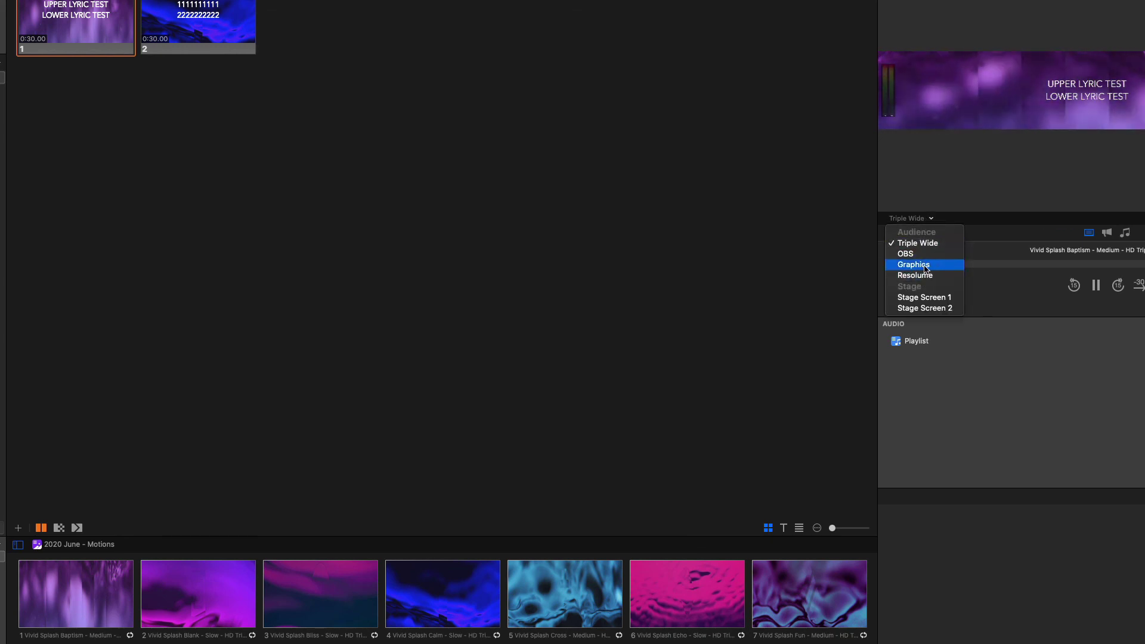
left_click(928, 252)
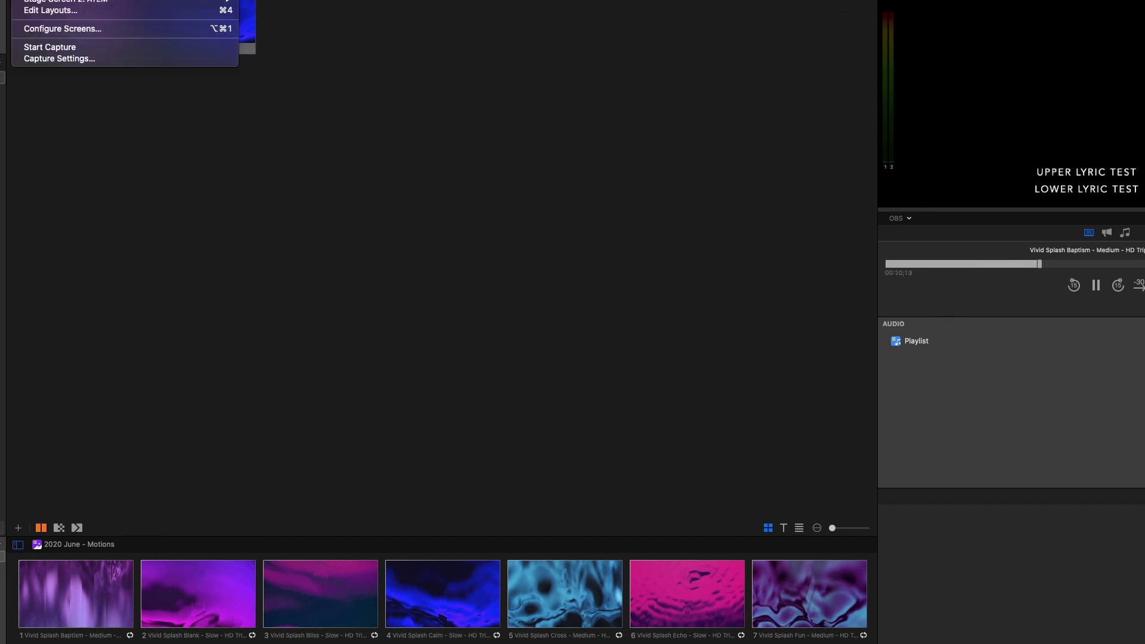
Step: Clear the live slide and send slide 1 live again to check the OBS output
left_click(690, 177)
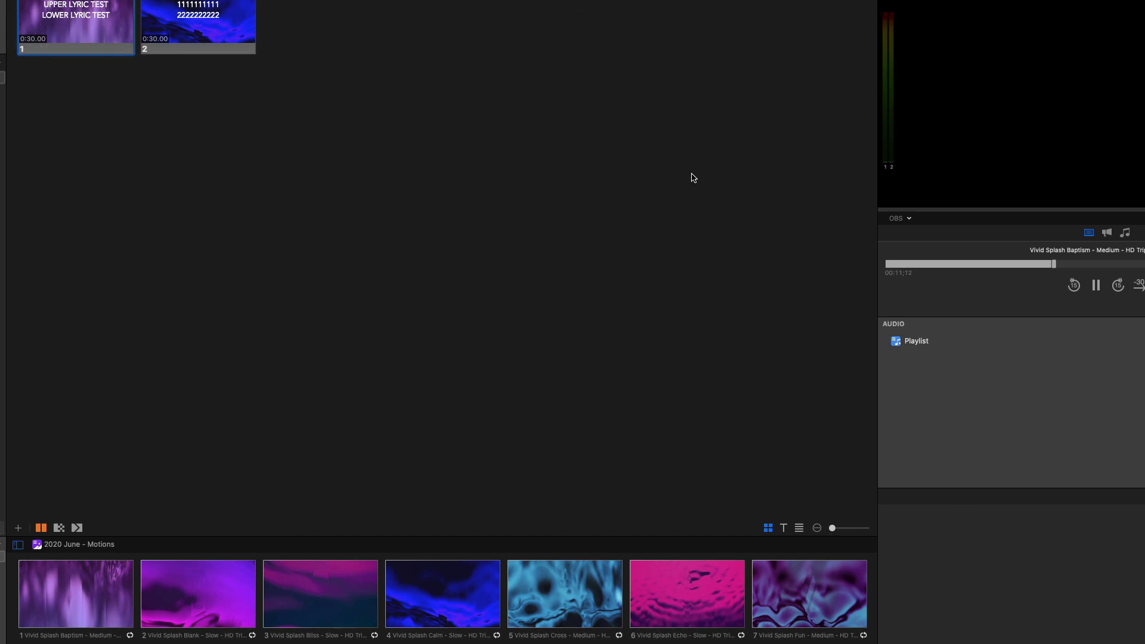
left_click(110, 23)
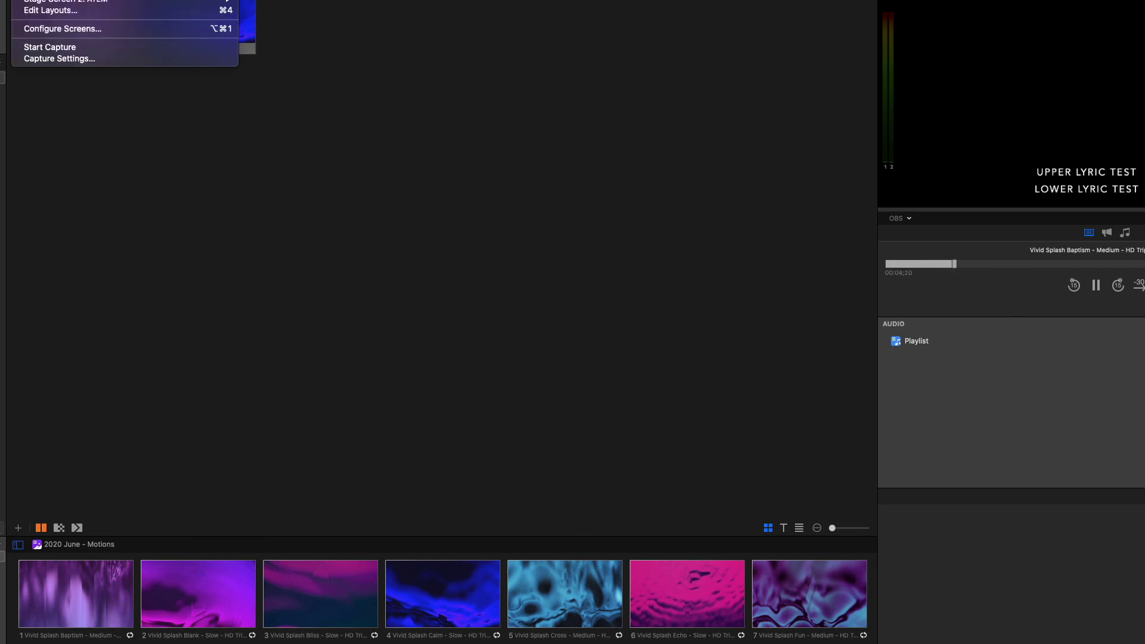
left_click(383, 12)
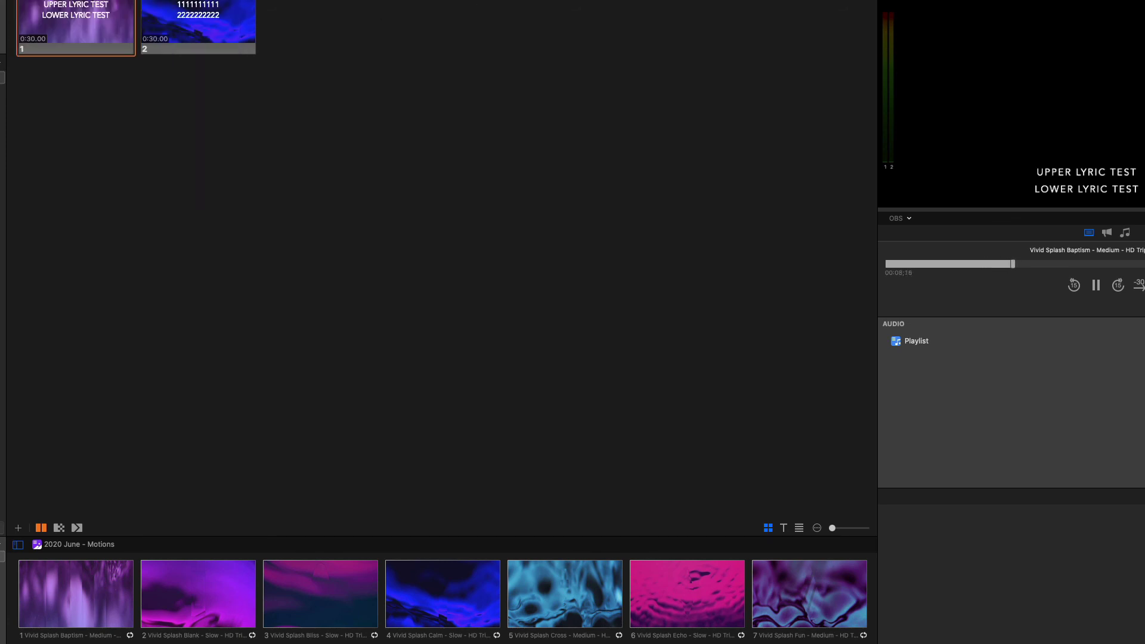